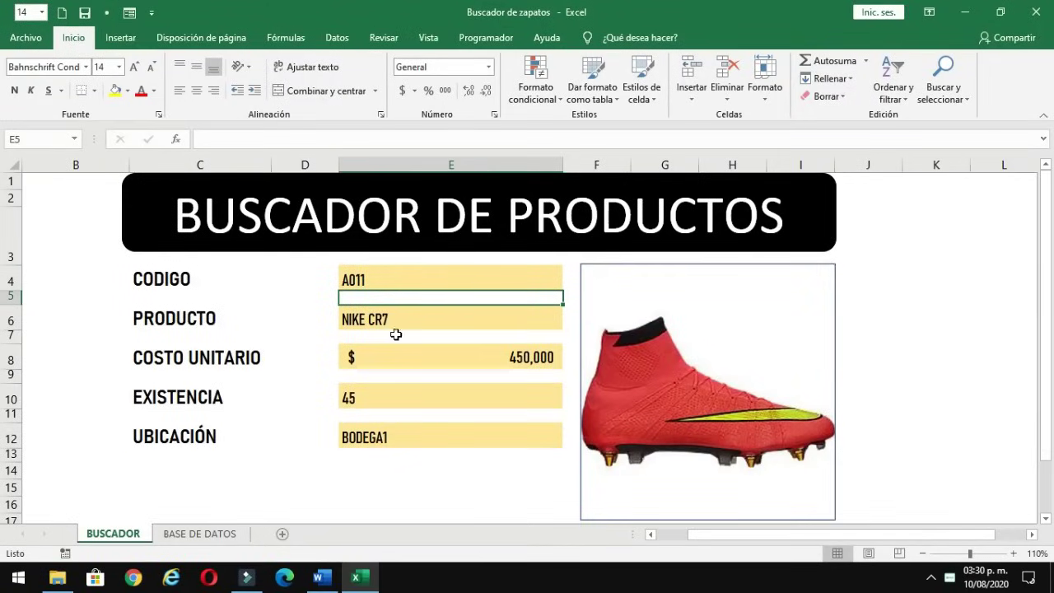
- Review the BUSCADOR search form and the BASE DE DATOS inventory sheet, then select code cell E4
{"action": "left_click", "coordinate": [868, 280]}
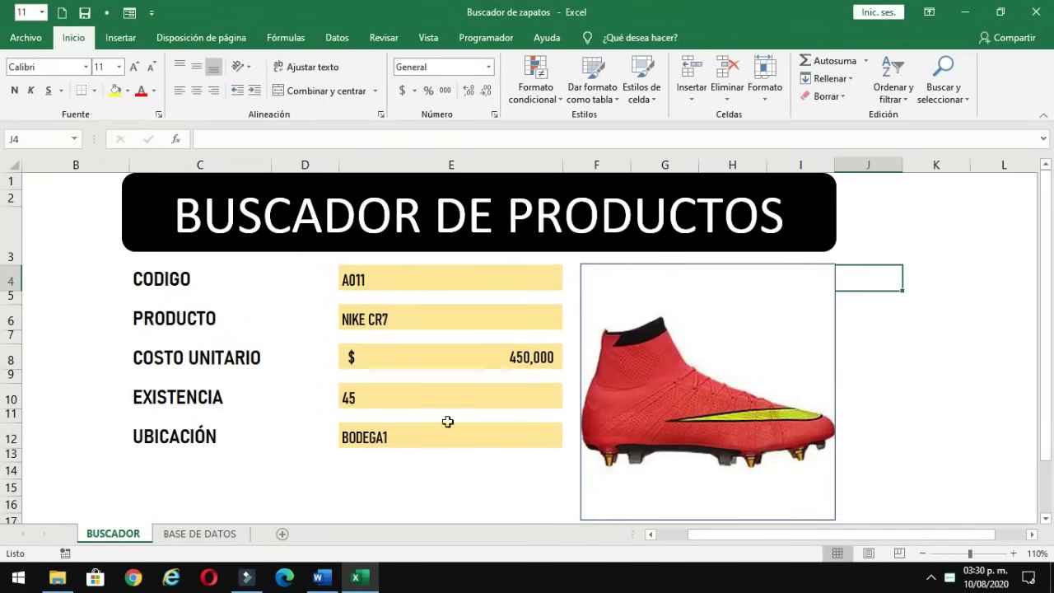
{"action": "left_click", "coordinate": [158, 207]}
{"action": "left_click", "coordinate": [87, 295]}
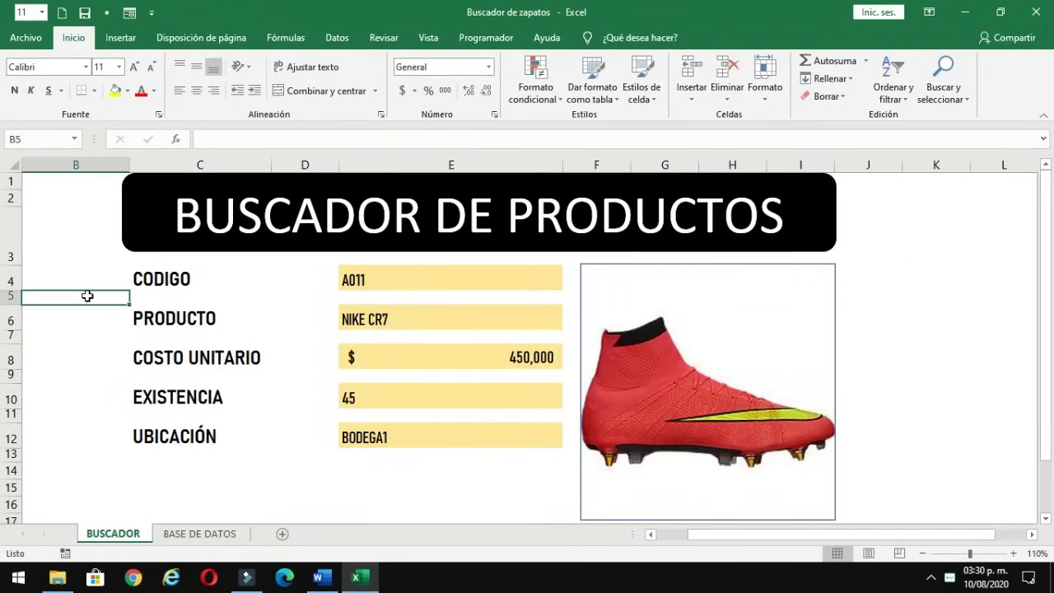
{"action": "left_click", "coordinate": [413, 273]}
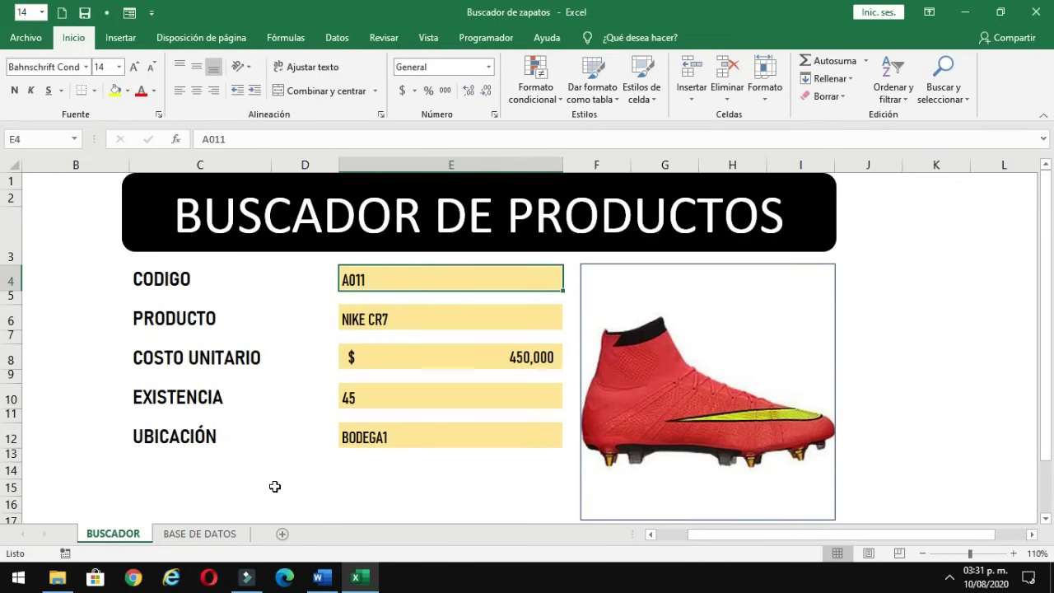
{"action": "left_click", "coordinate": [201, 533]}
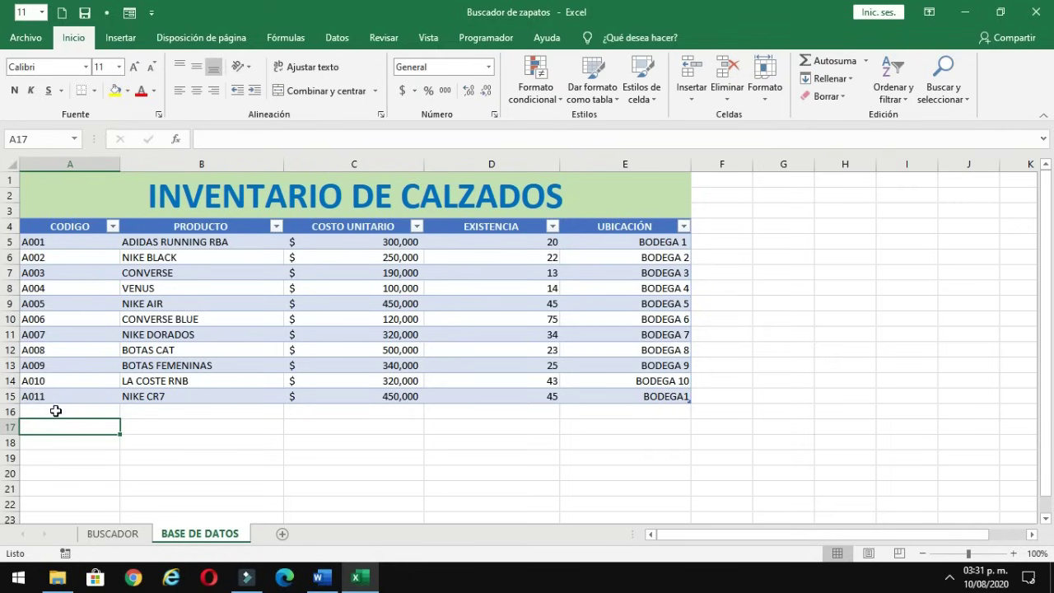
{"action": "left_click", "coordinate": [111, 533]}
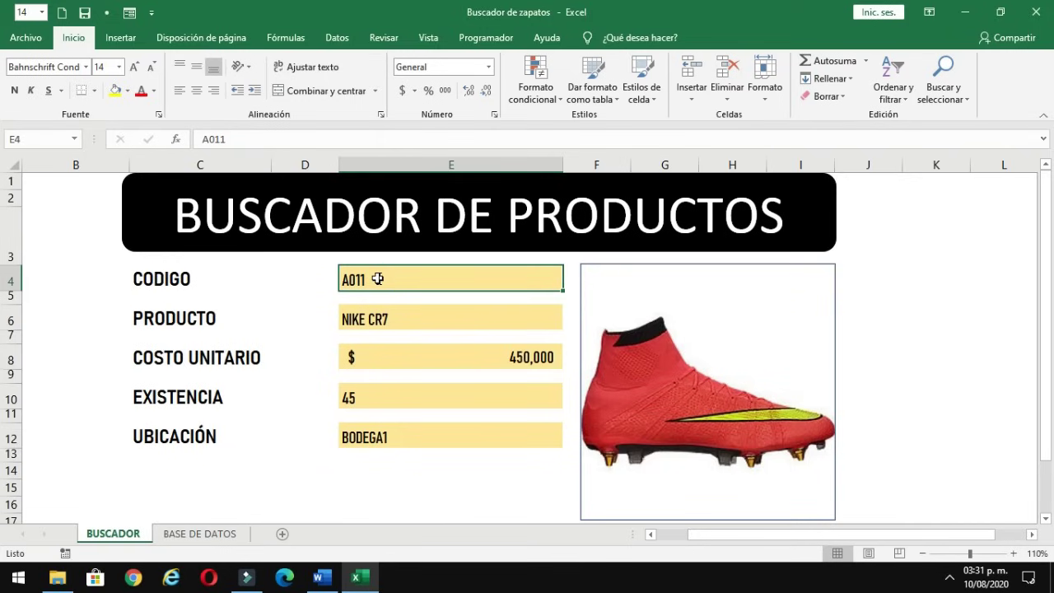
- Look up codes A001 and A009 in E4 to show their products and pictures
{"action": "type", "text": "A0"}
{"action": "key", "text": "Return"}
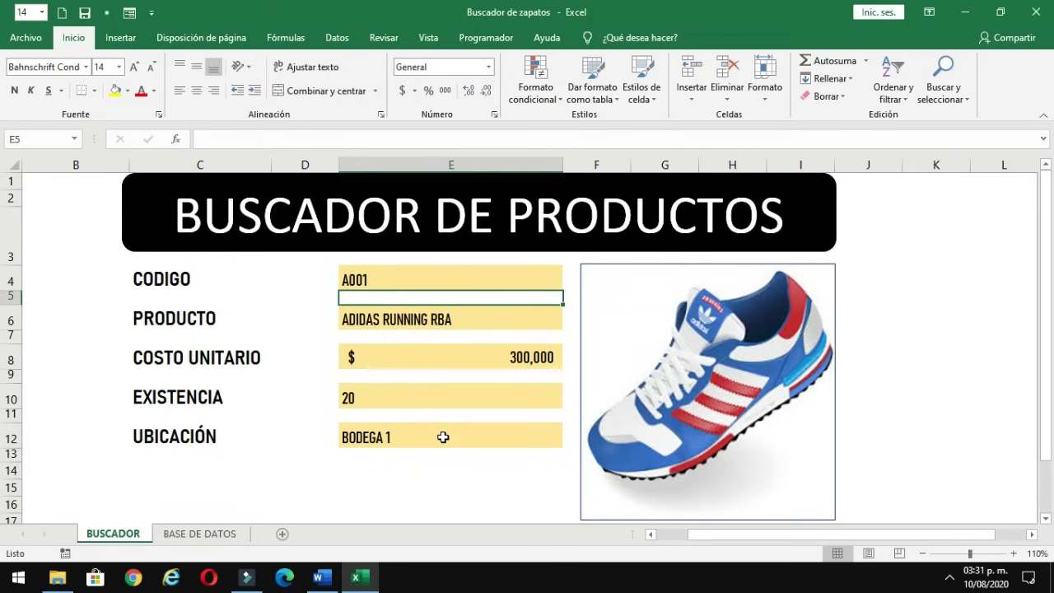
{"action": "left_click", "coordinate": [401, 283]}
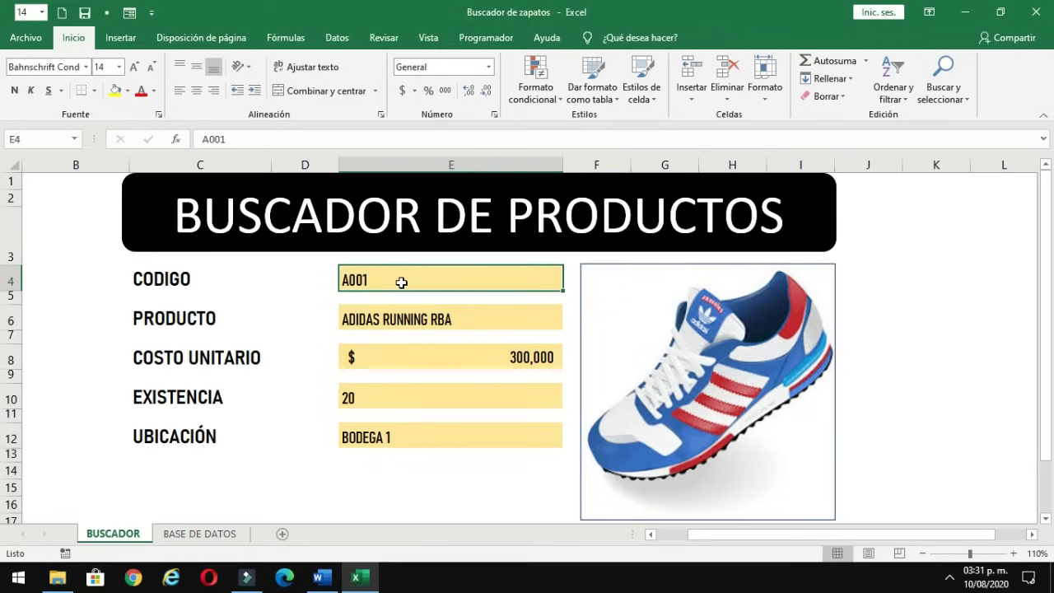
{"action": "type", "text": "A009"}
{"action": "key", "text": "Return"}
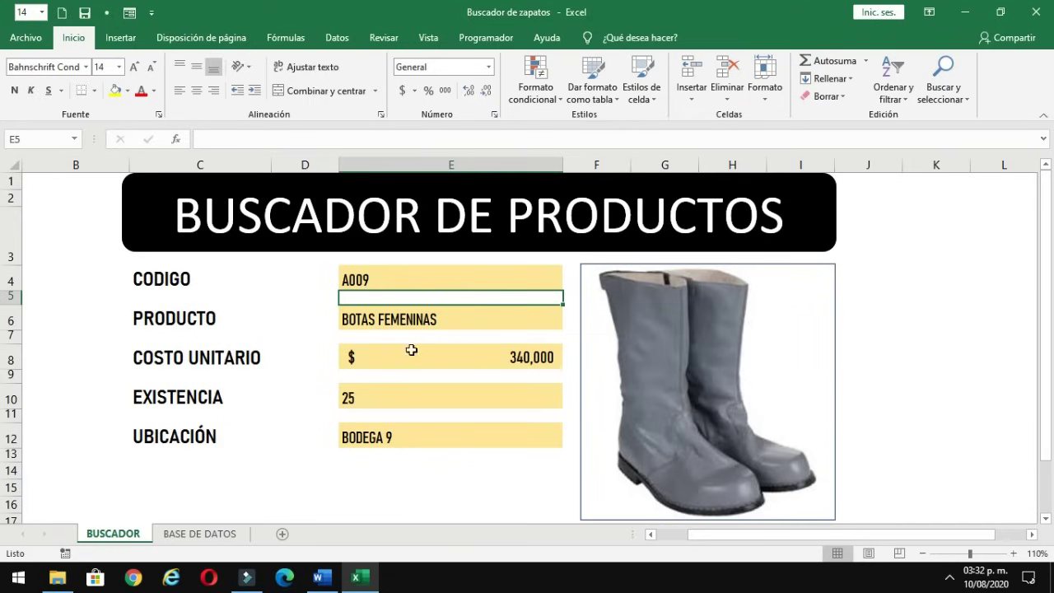
- Enter the unknown code A020 so every field reads NO EXISTE with a red X
{"action": "left_click", "coordinate": [382, 279]}
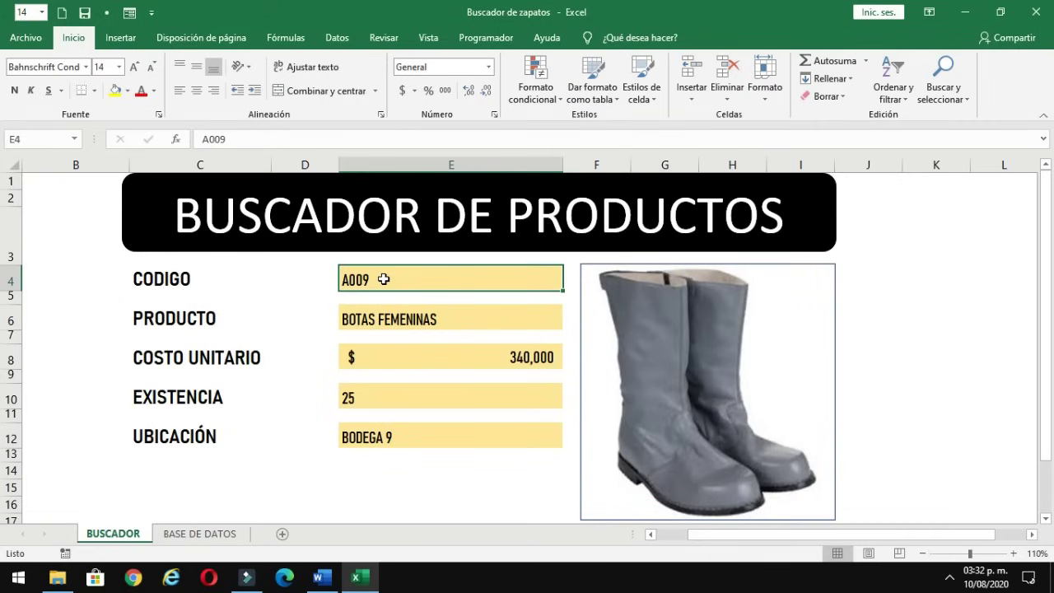
{"action": "type", "text": "A02"}
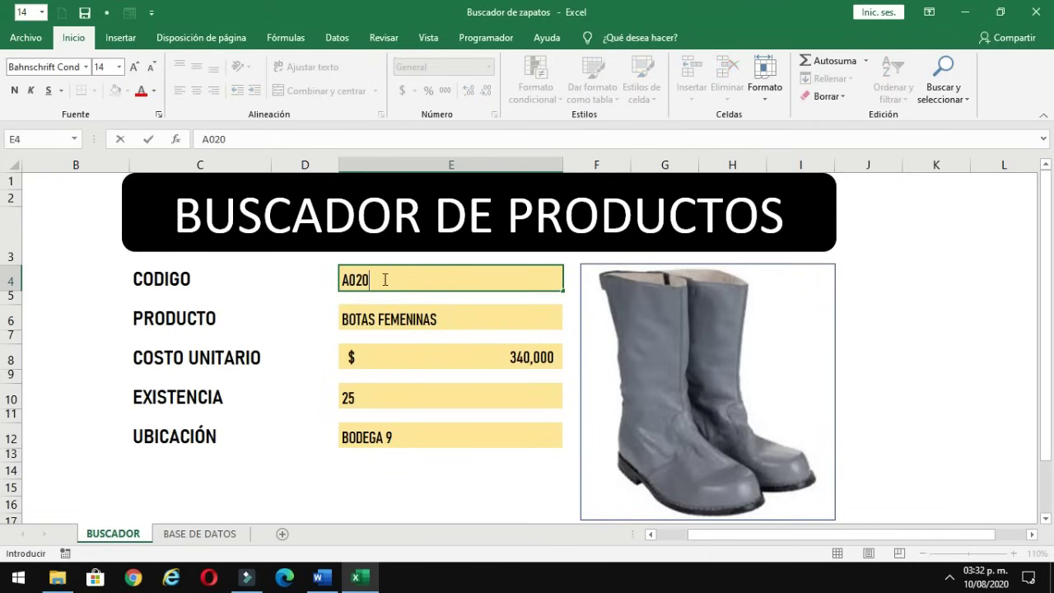
{"action": "key", "text": "Return"}
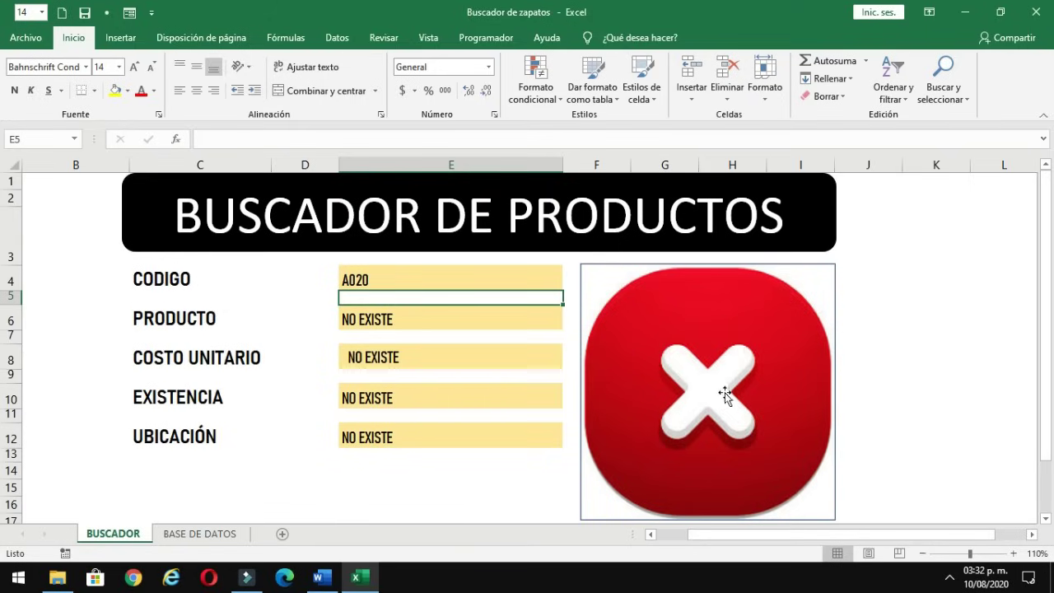
{"action": "left_click", "coordinate": [395, 484]}
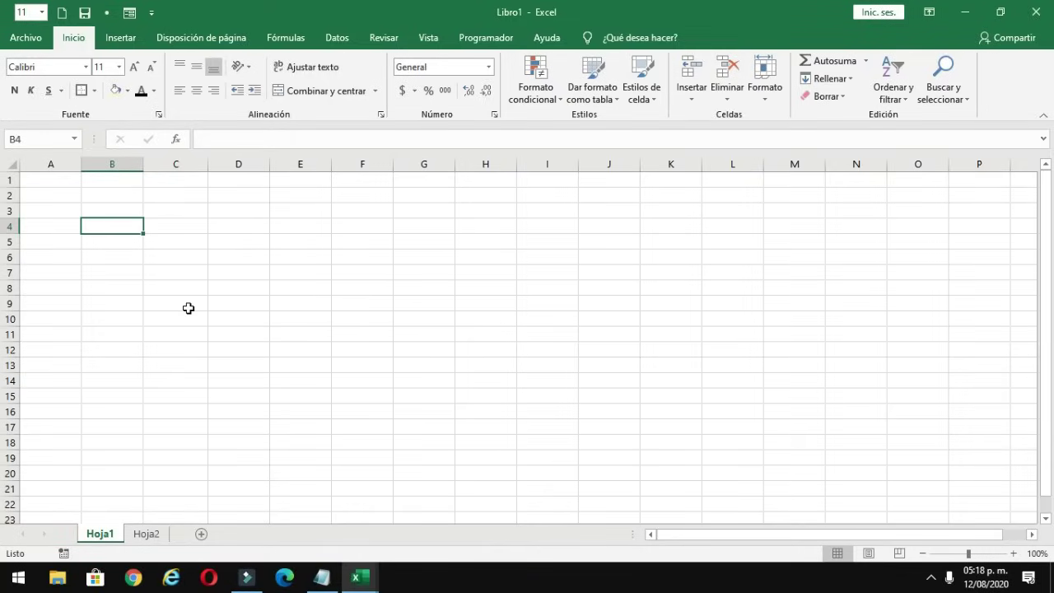
- Rename the Hoja2 inventory sheet tab to BASE DE DATOS
{"action": "left_click", "coordinate": [148, 534]}
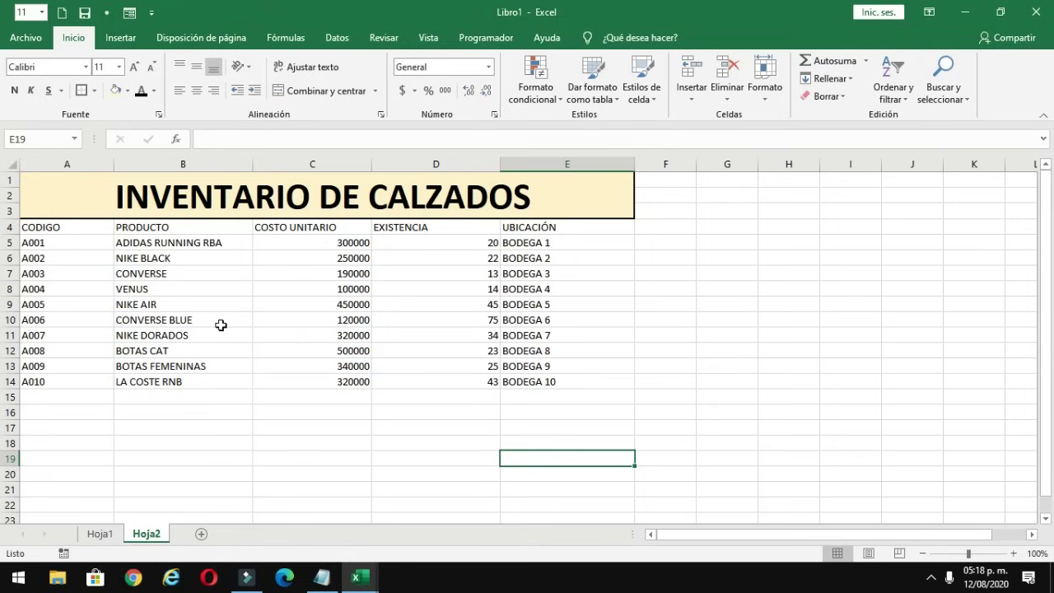
{"action": "left_click", "coordinate": [148, 535]}
{"action": "double_click", "coordinate": [149, 535]}
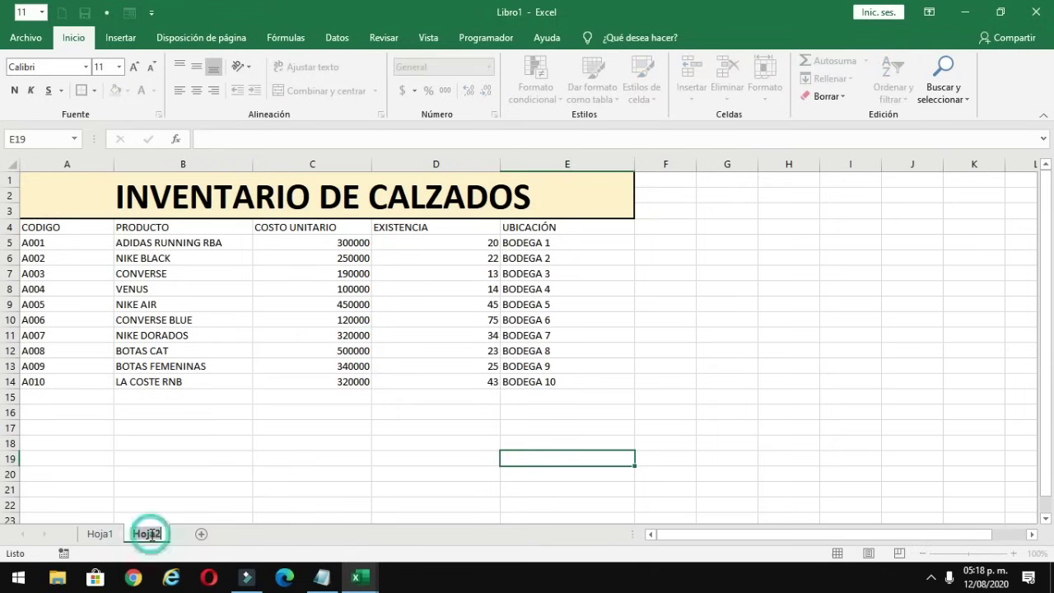
{"action": "type", "text": "base de"}
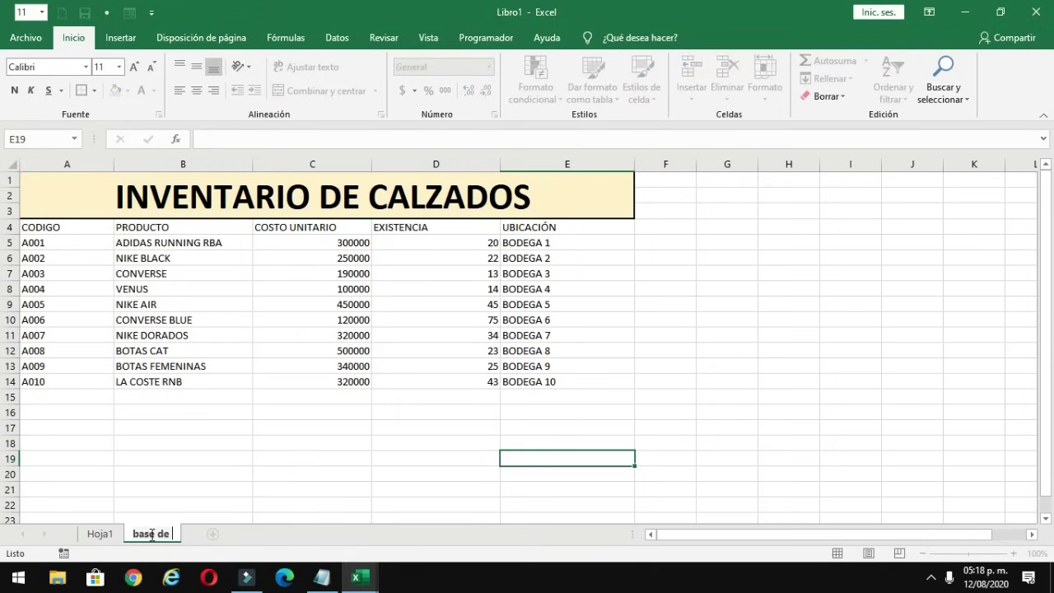
{"action": "key", "text": "BackSpace"}
{"action": "key", "text": "BackSpace"}
{"action": "key", "text": "BackSpace"}
{"action": "type", "text": "BASE DE"}
{"action": "type", "text": " DATOS"}
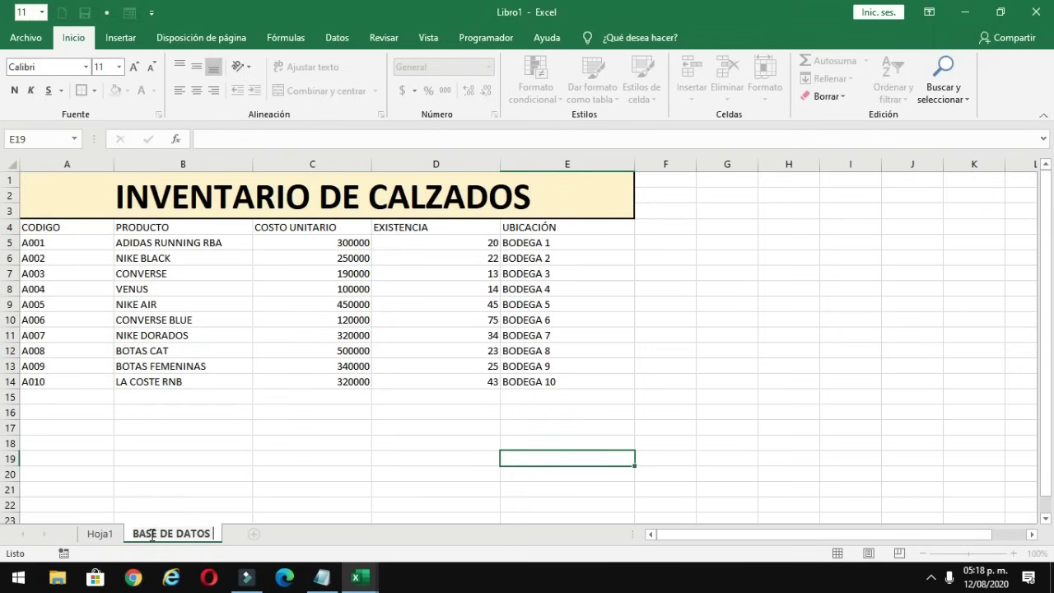
{"action": "left_click", "coordinate": [140, 441]}
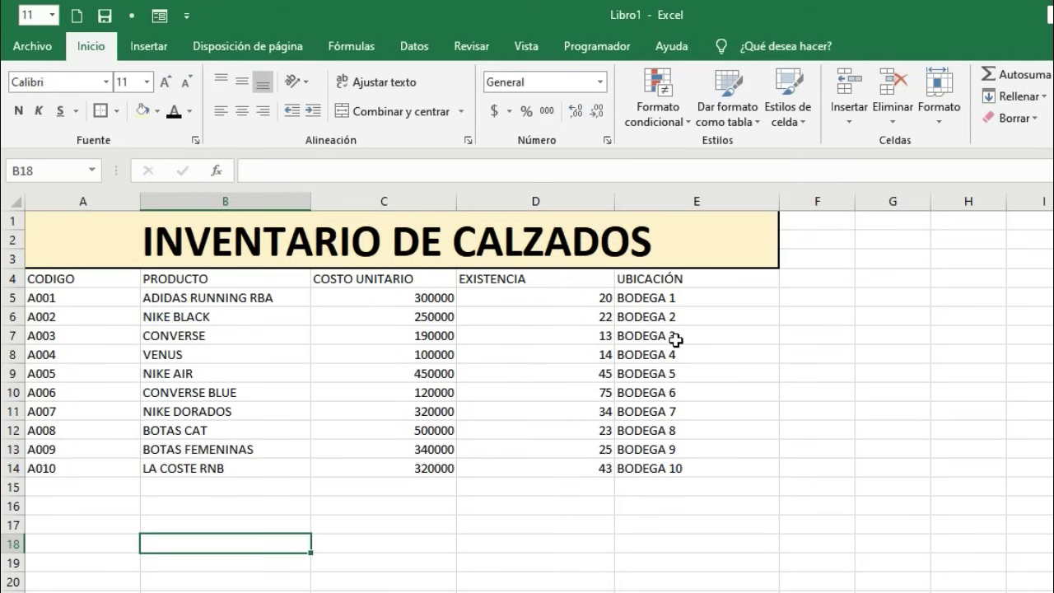
- Convert A4:E14 into a table with headers and rename it from Tabla1 to PRODUCTO
{"action": "mouse_move", "coordinate": [364, 298]}
{"action": "left_mouse_down"}
{"action": "mouse_move", "coordinate": [383, 442]}
{"action": "mouse_move", "coordinate": [389, 410]}
{"action": "left_mouse_up"}
{"action": "left_click", "coordinate": [344, 524]}
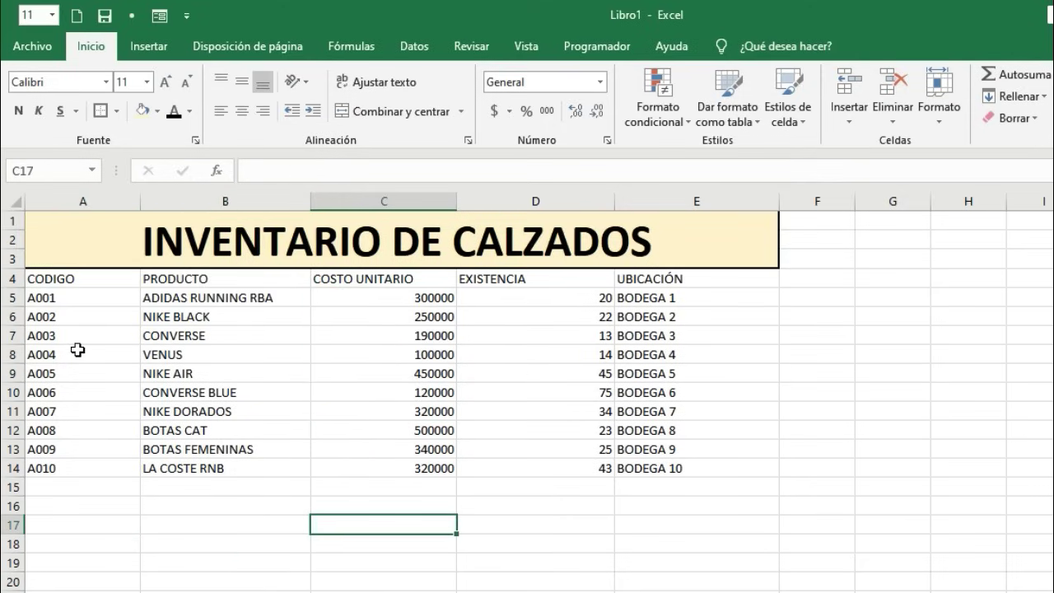
{"action": "left_click_drag", "start_coordinate": [41, 280], "coordinate": [676, 478]}
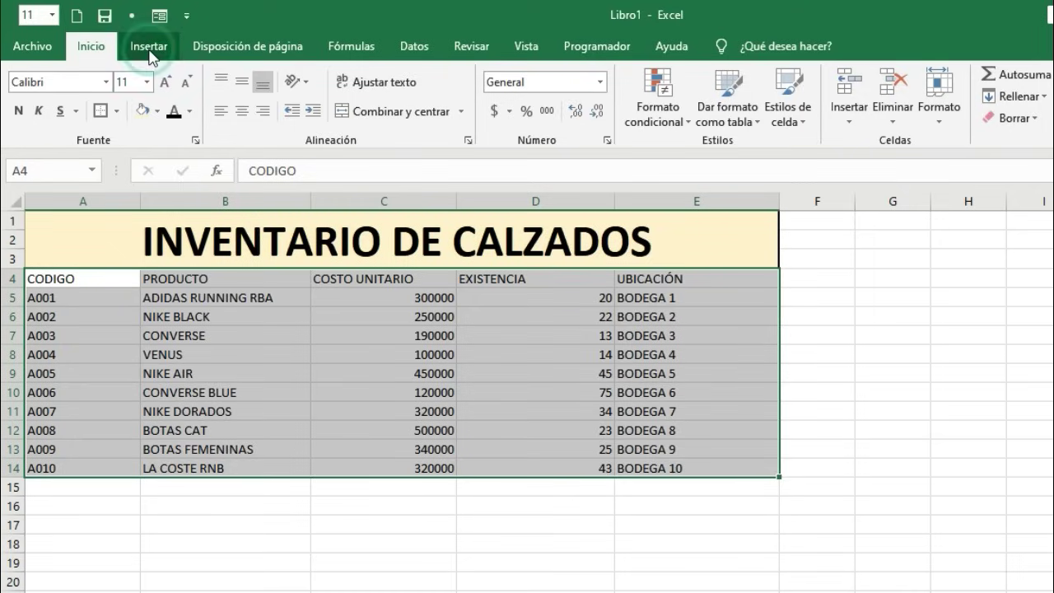
{"action": "left_click", "coordinate": [150, 49]}
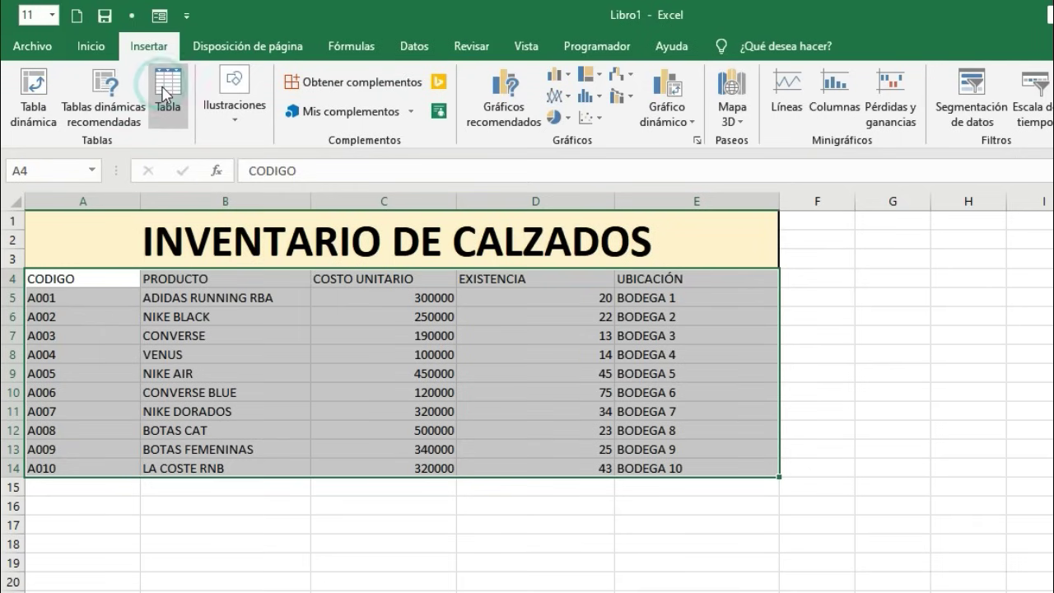
{"action": "left_click", "coordinate": [166, 92]}
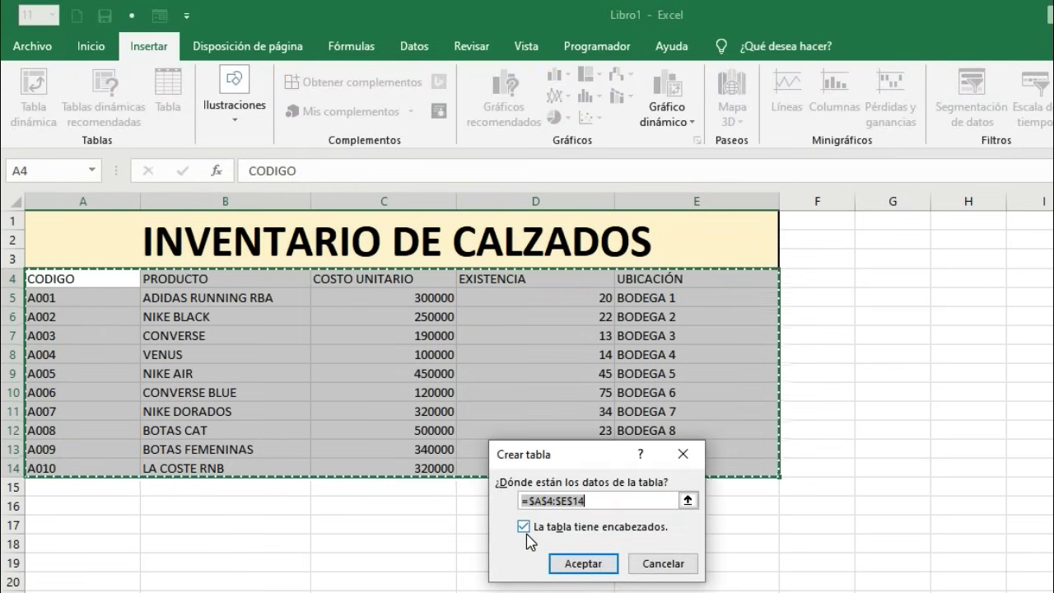
{"action": "left_click", "coordinate": [584, 564]}
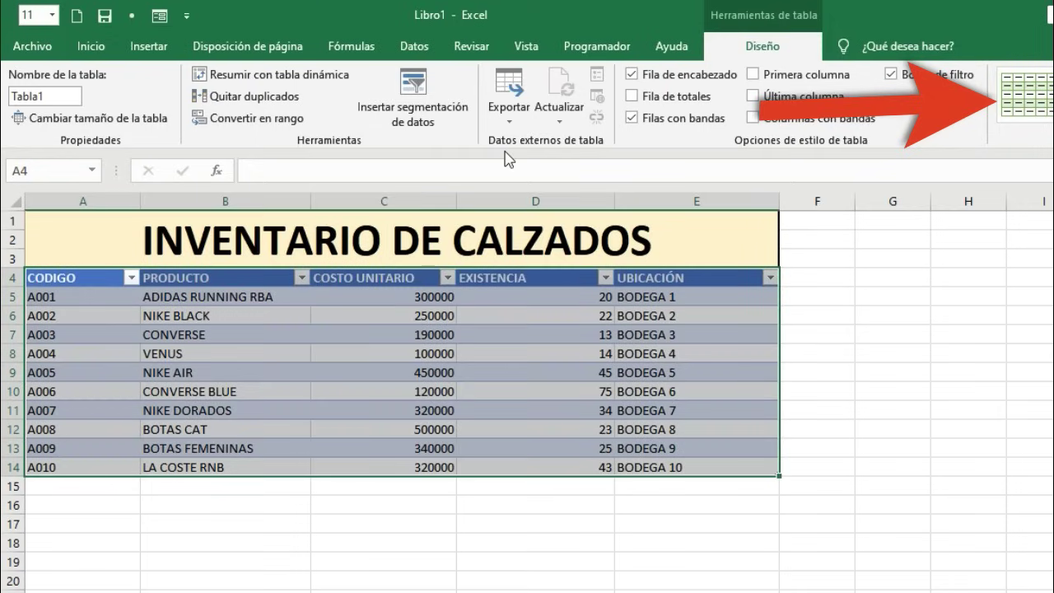
{"action": "left_click", "coordinate": [47, 96]}
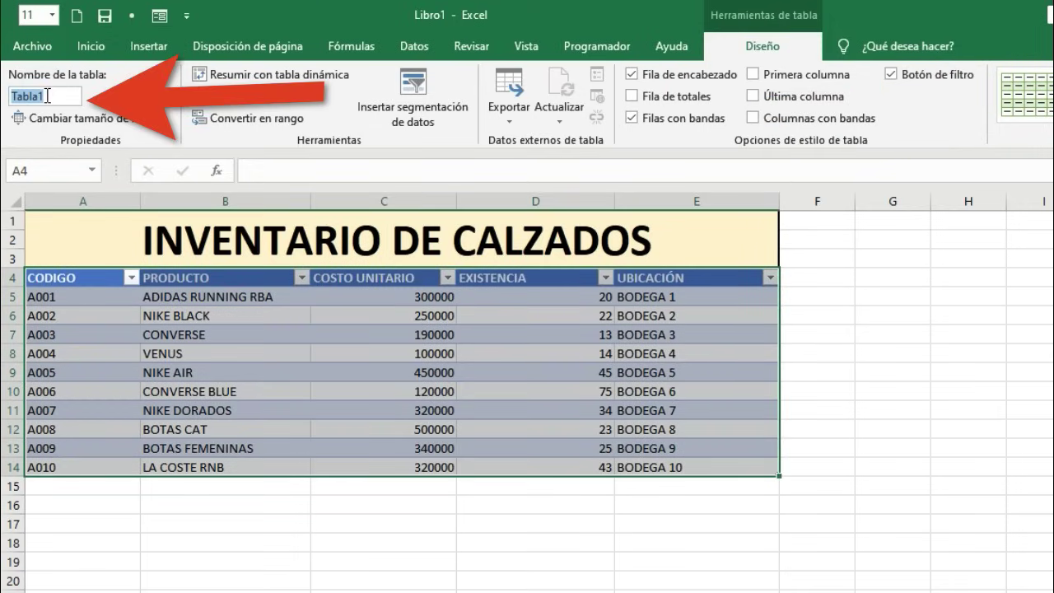
{"action": "type", "text": "PRO"}
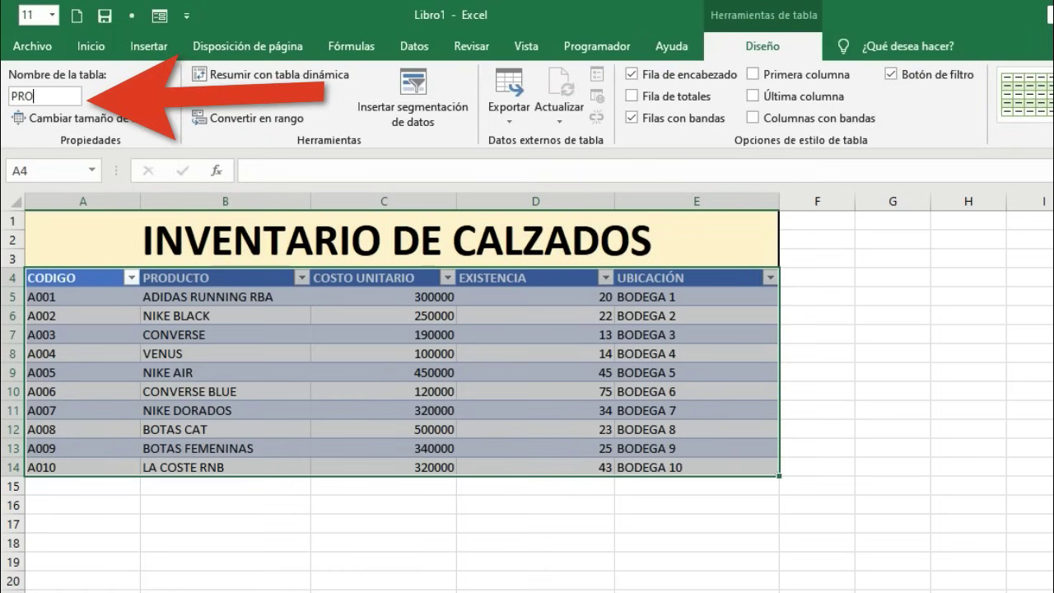
{"action": "type", "text": "DUCTO"}
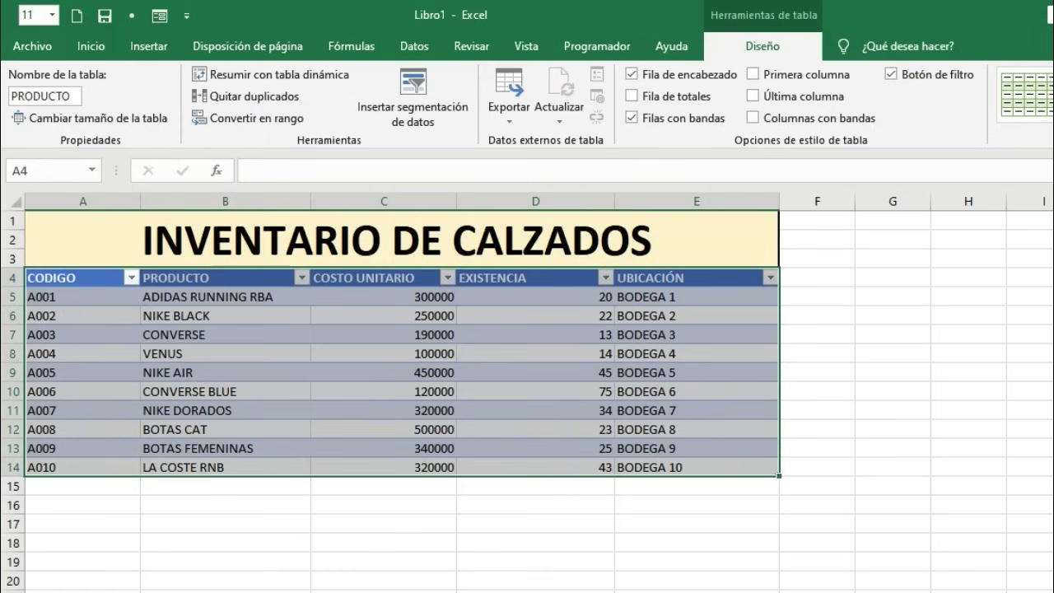
- Confirm the table name PRODUCTO and rename the Hoja1 sheet to BUSCADOR
{"action": "left_click", "coordinate": [910, 348]}
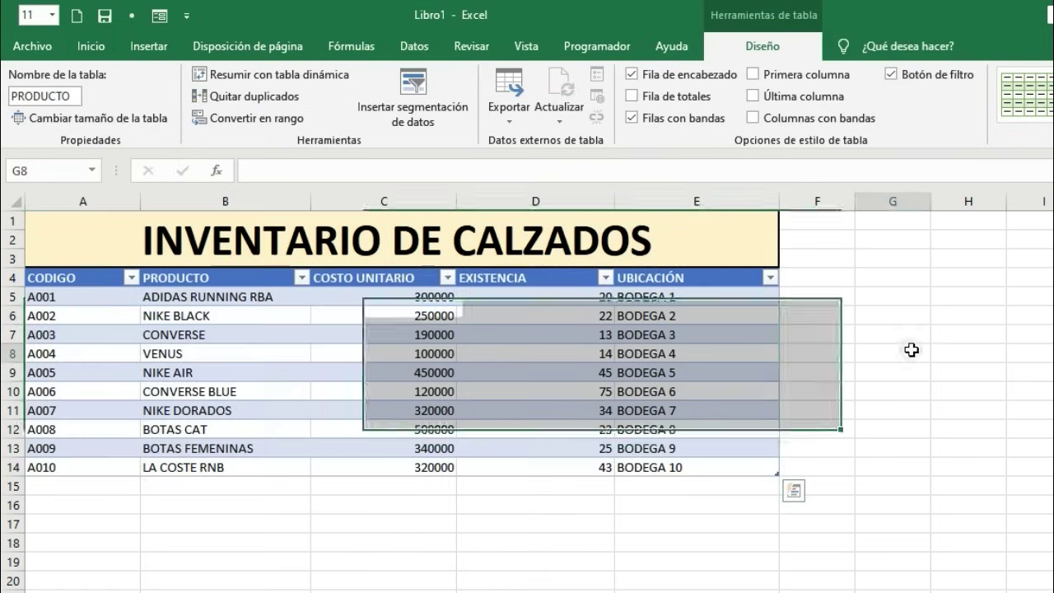
{"action": "left_click", "coordinate": [102, 534]}
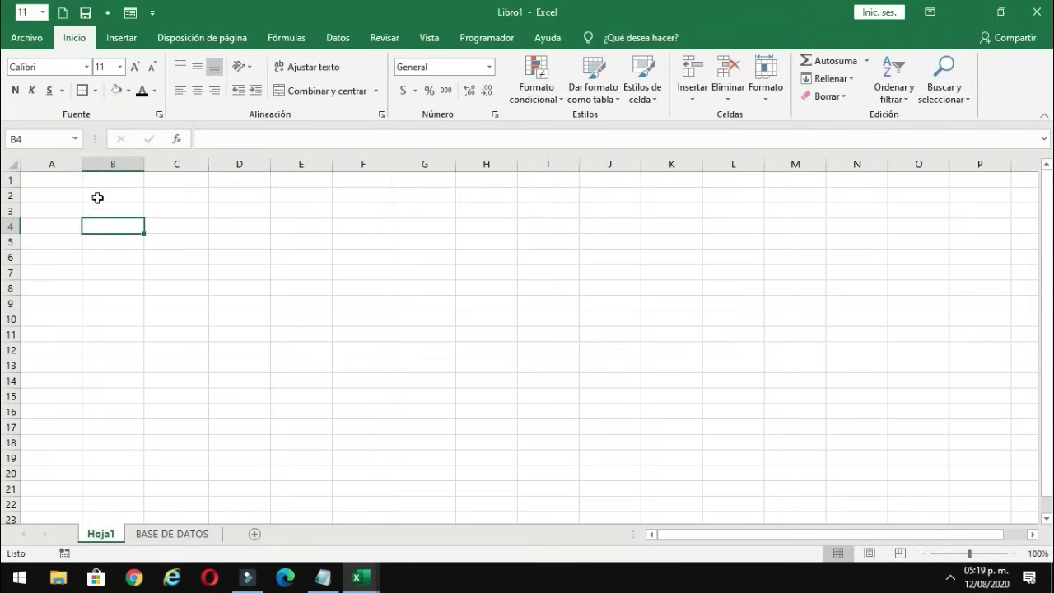
{"action": "double_click", "coordinate": [102, 534]}
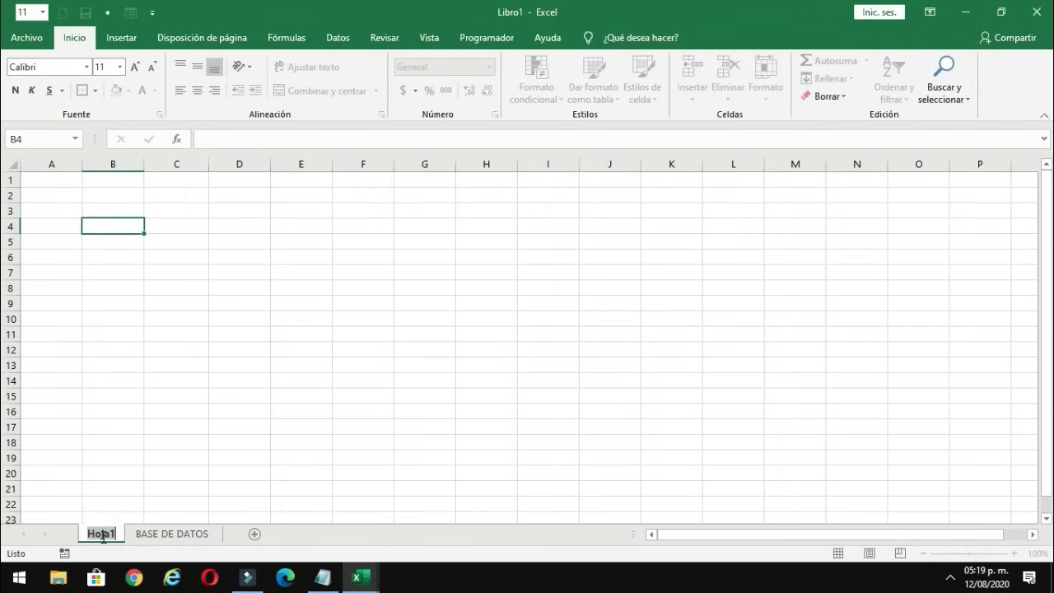
{"action": "type", "text": "BUSCADOR"}
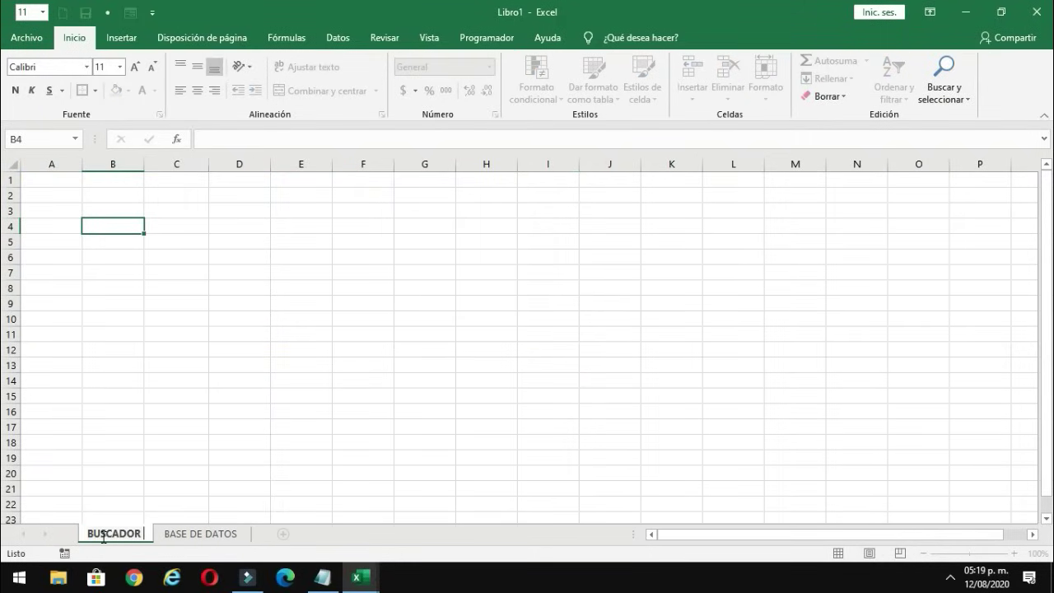
{"action": "left_click", "coordinate": [68, 240]}
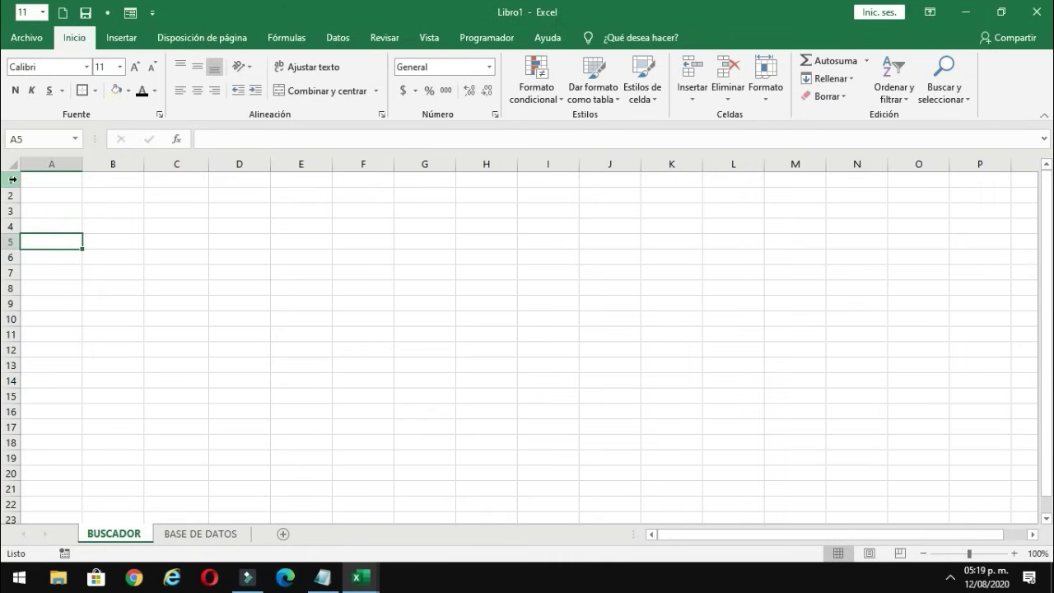
- Merge rows 1–3 and draw a rounded rectangle spanning C1 to I3
{"action": "left_click_drag", "start_coordinate": [12, 178], "coordinate": [13, 211]}
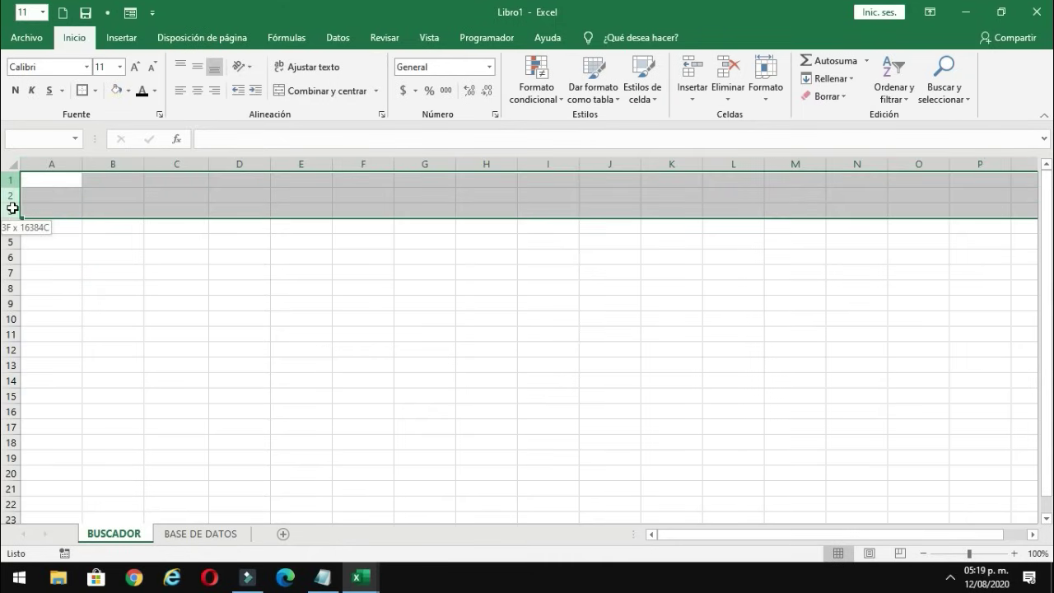
{"action": "left_click", "coordinate": [308, 86]}
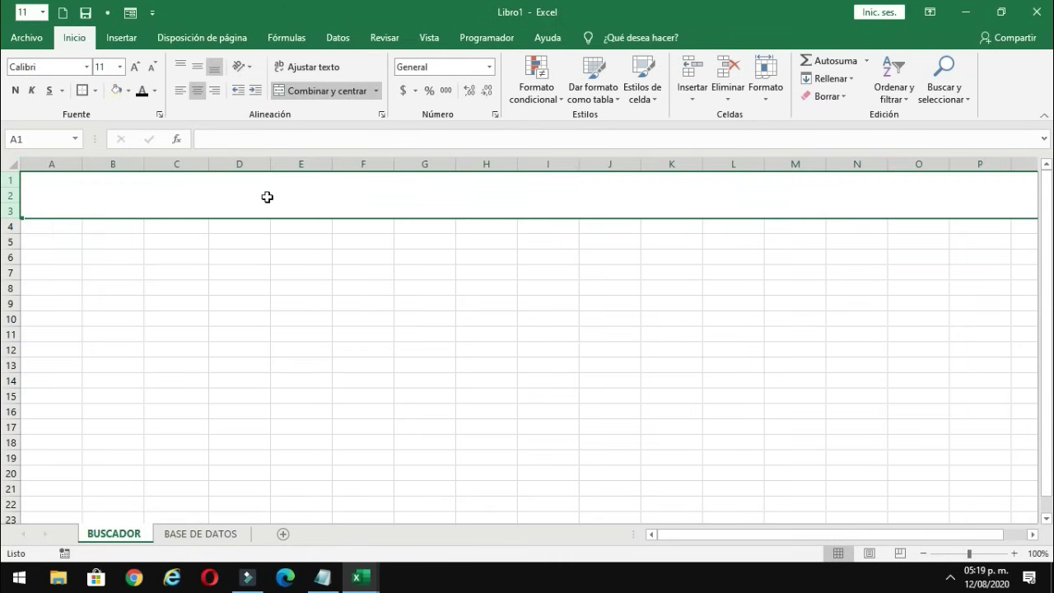
{"action": "left_click", "coordinate": [128, 39]}
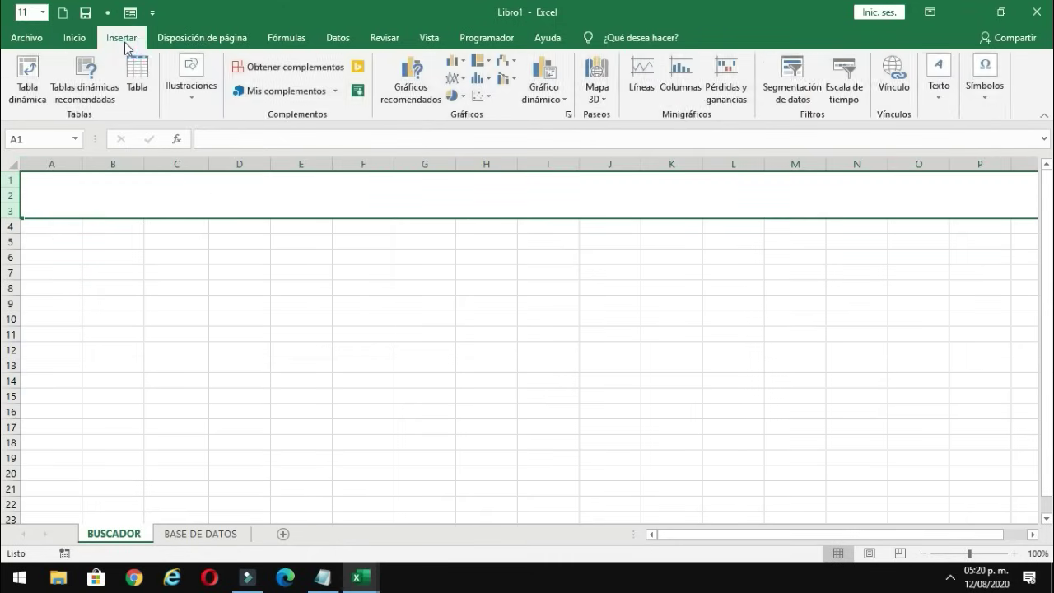
{"action": "left_click", "coordinate": [187, 76]}
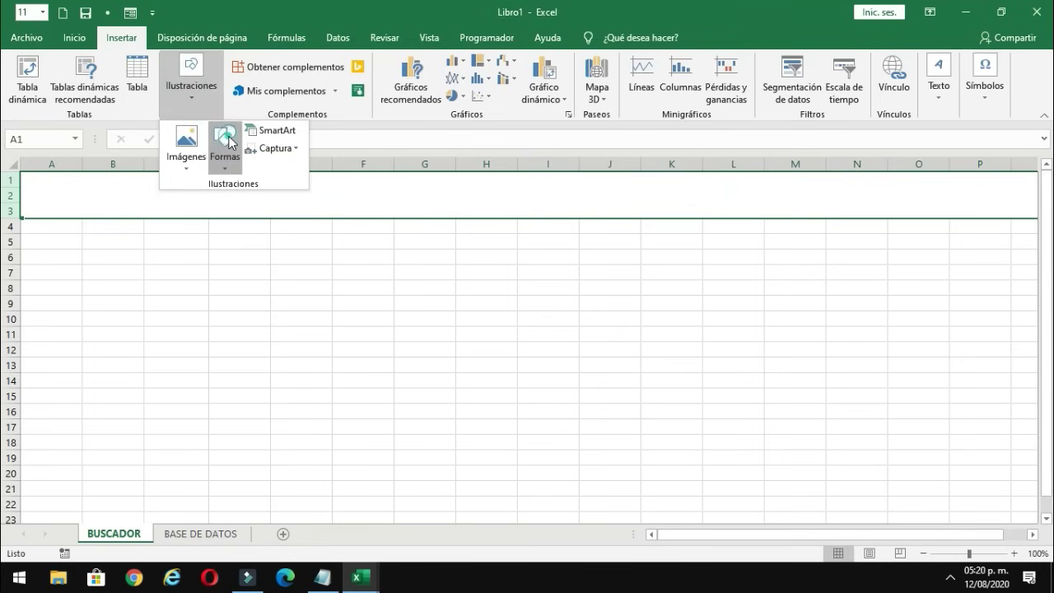
{"action": "left_click", "coordinate": [230, 143]}
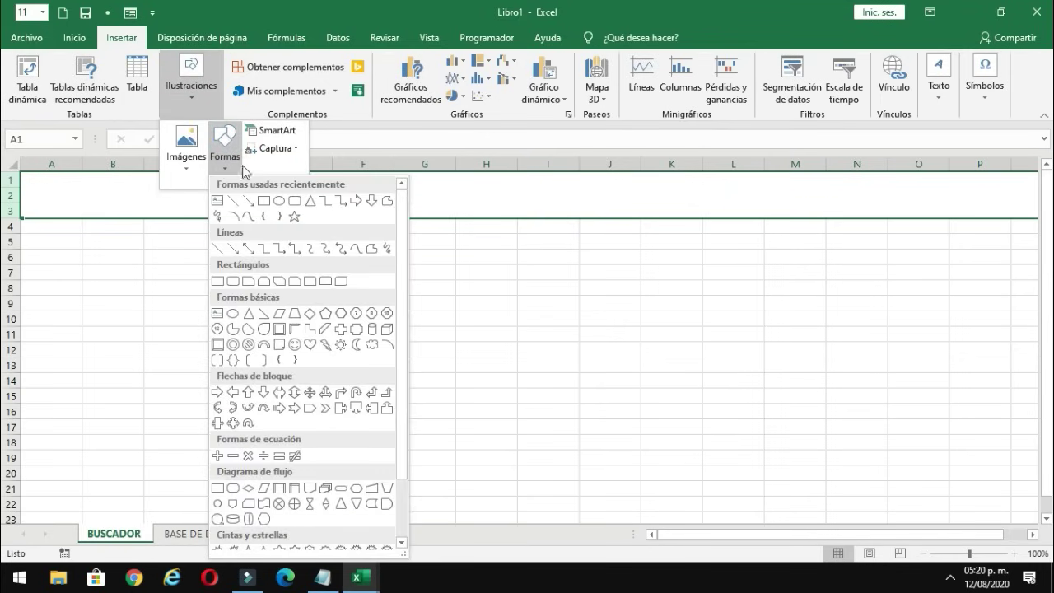
{"action": "left_click", "coordinate": [292, 200]}
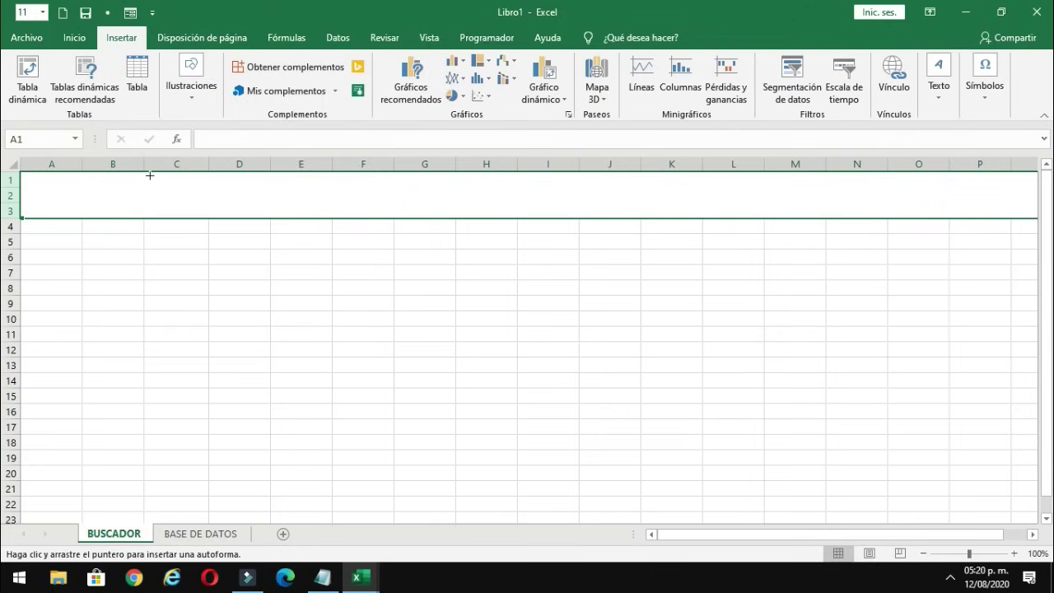
{"action": "left_click_drag", "start_coordinate": [150, 175], "coordinate": [579, 217]}
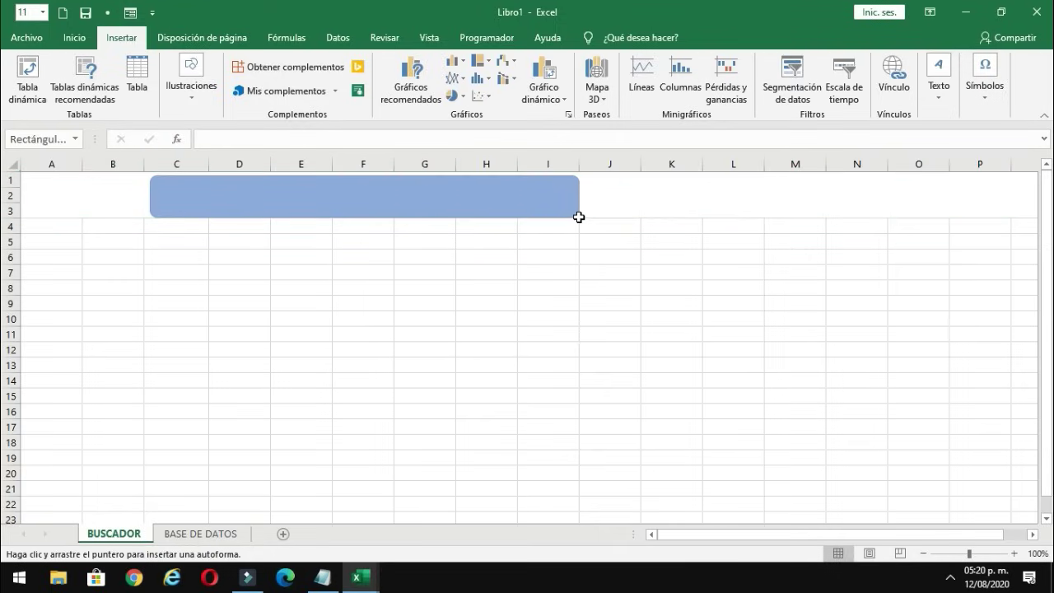
{"action": "left_click", "coordinate": [520, 328]}
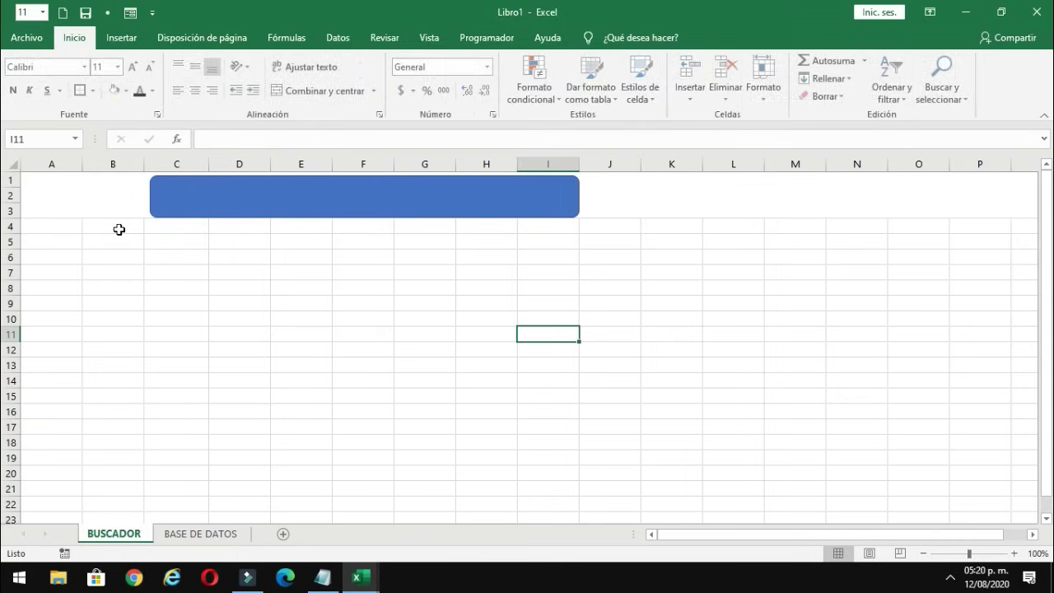
- Fill the entire sheet white to hide the gridlines
{"action": "left_click", "coordinate": [12, 165]}
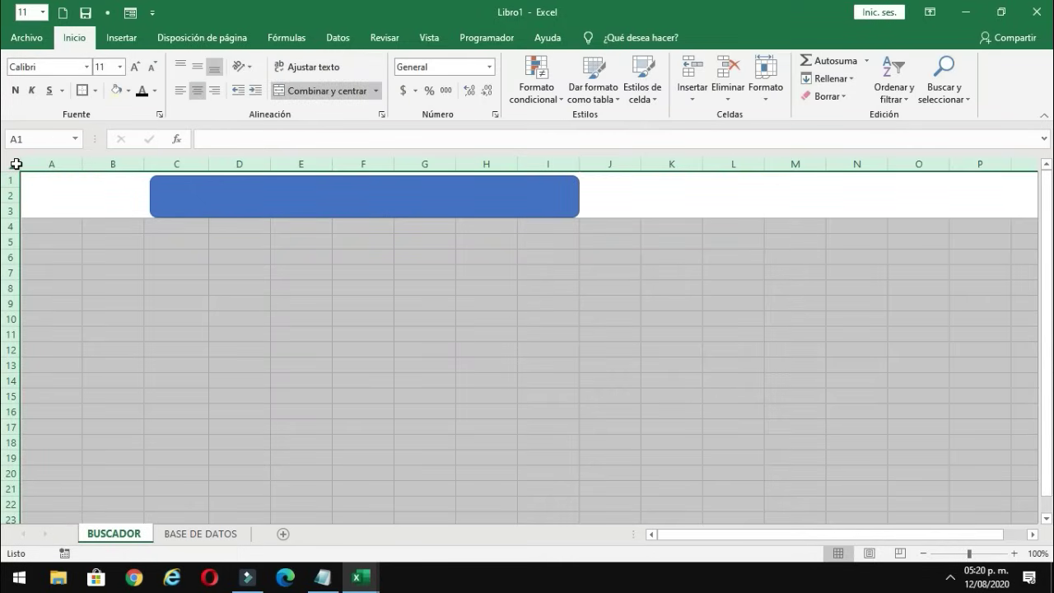
{"action": "left_click", "coordinate": [128, 92]}
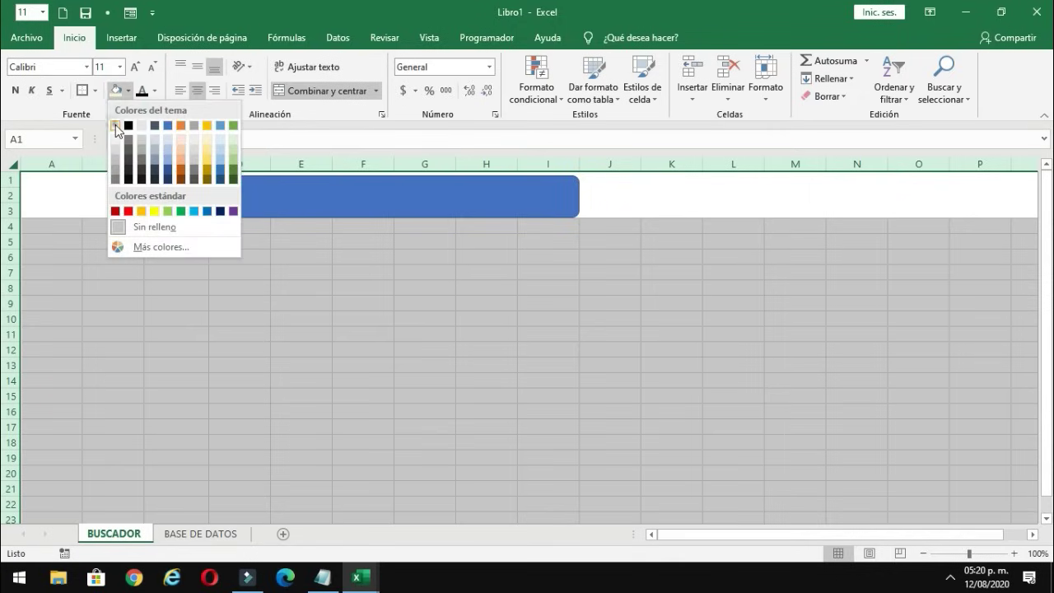
{"action": "left_click", "coordinate": [115, 124]}
{"action": "left_click", "coordinate": [395, 321]}
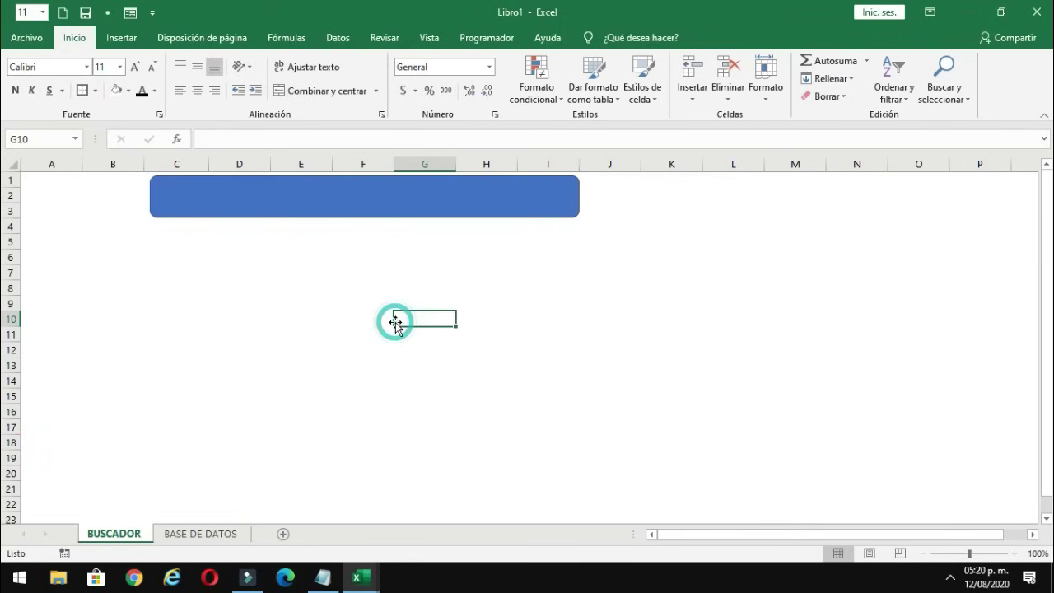
- Write BUSCADOR DE PRODUCTOS in the rectangle as bold, centred, 28-point text
{"action": "left_click", "coordinate": [232, 197]}
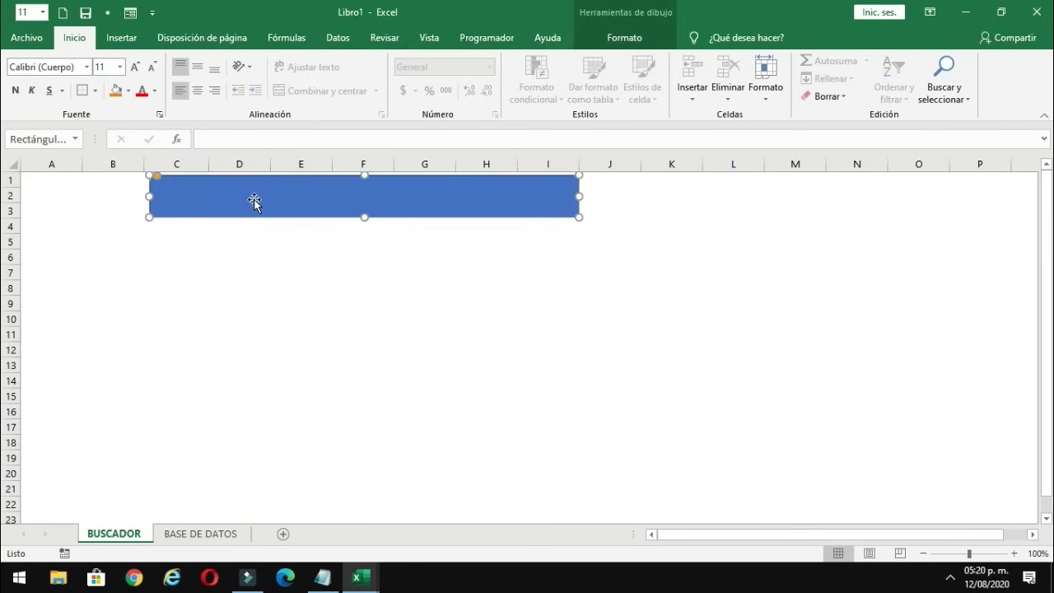
{"action": "type", "text": "BUSCADOR DE PRODUCTOS"}
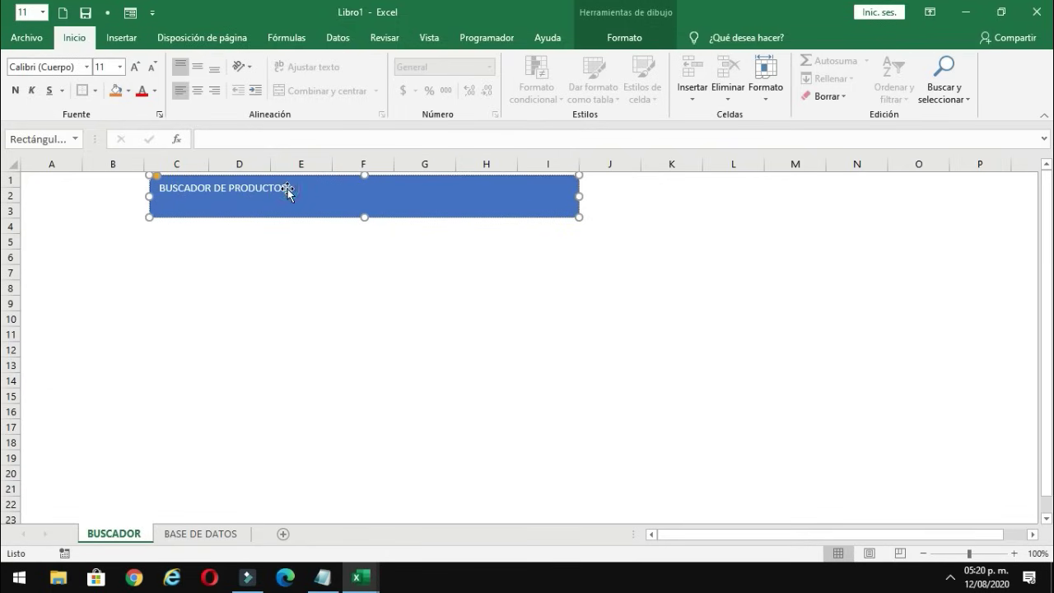
{"action": "left_click", "coordinate": [161, 190]}
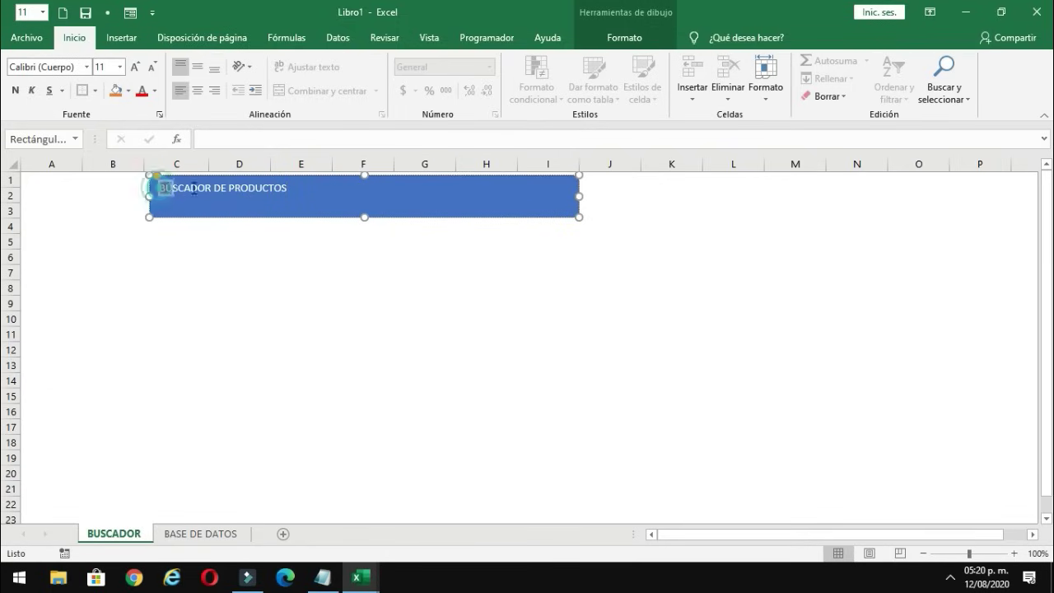
{"action": "left_click_drag", "start_coordinate": [161, 191], "coordinate": [284, 190]}
{"action": "left_click", "coordinate": [379, 146]}
{"action": "left_click", "coordinate": [380, 146]}
{"action": "left_click", "coordinate": [380, 146]}
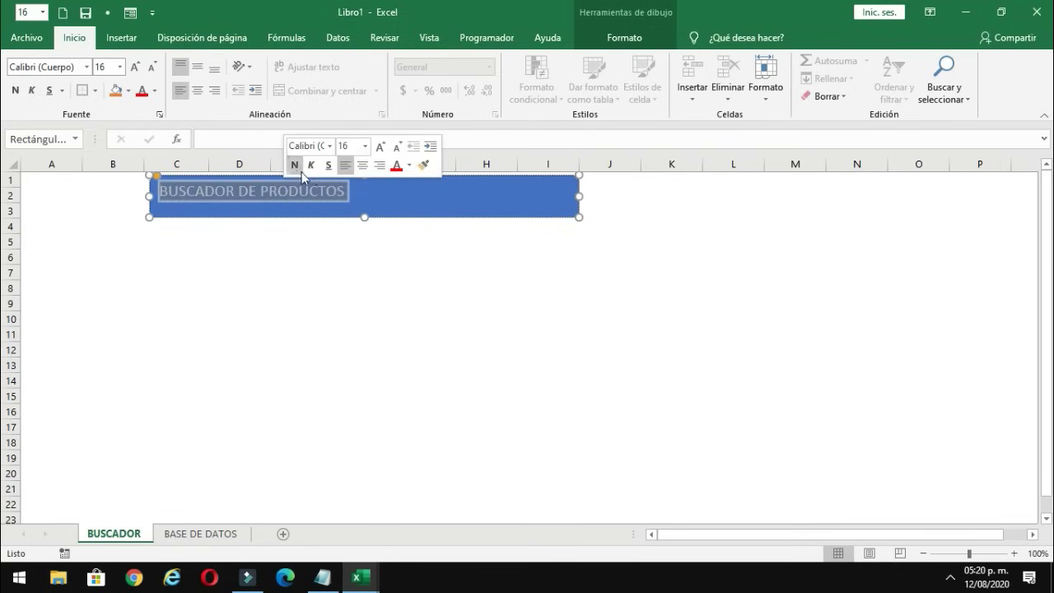
{"action": "left_click", "coordinate": [294, 165]}
{"action": "left_click", "coordinate": [362, 165]}
{"action": "left_click", "coordinate": [379, 148]}
{"action": "left_click", "coordinate": [380, 148]}
{"action": "left_click", "coordinate": [379, 148]}
{"action": "left_click", "coordinate": [380, 149]}
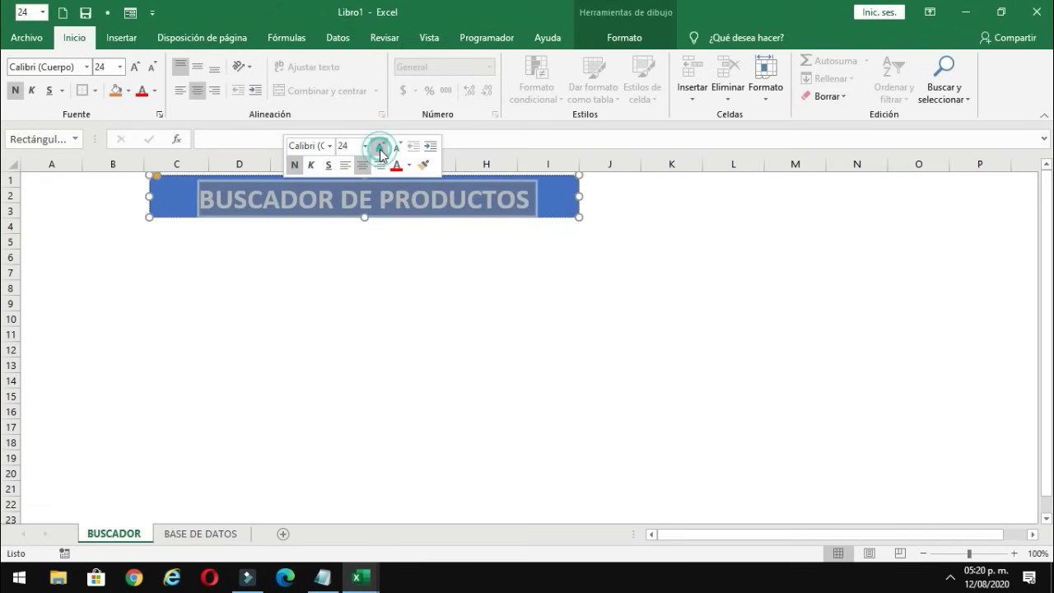
{"action": "left_click", "coordinate": [332, 311]}
- Fill the title rectangle black
{"action": "left_click", "coordinate": [183, 202]}
{"action": "left_click", "coordinate": [128, 91]}
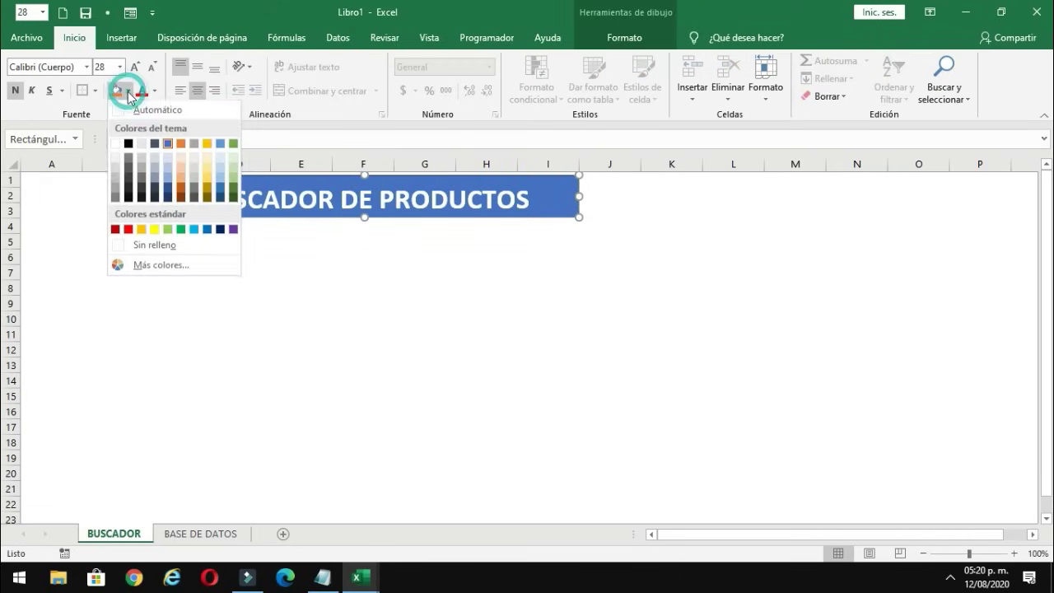
{"action": "left_click", "coordinate": [132, 145]}
{"action": "left_click", "coordinate": [205, 277]}
{"action": "left_click", "coordinate": [168, 252]}
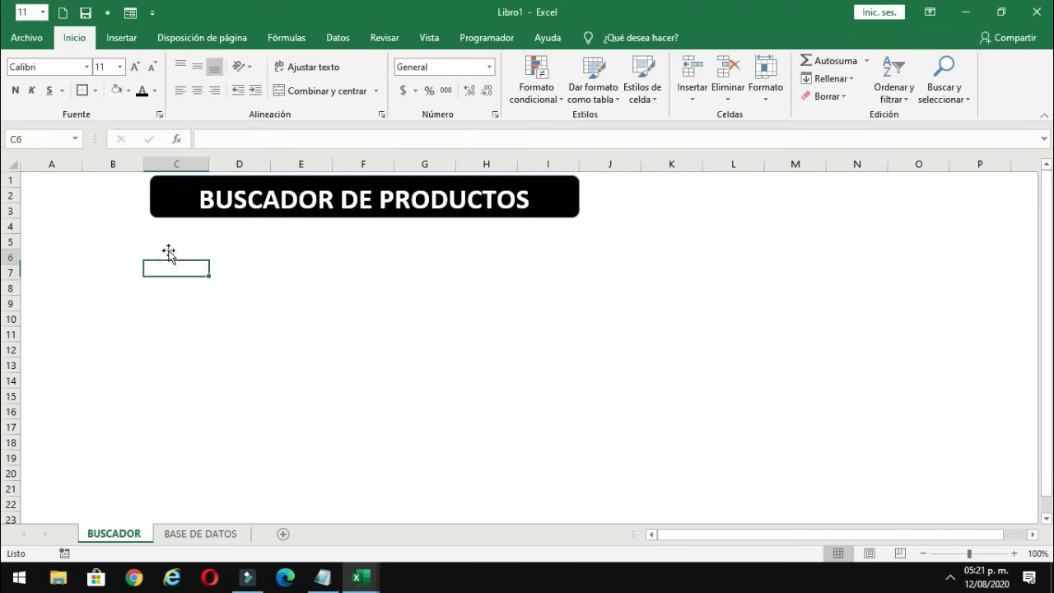
{"action": "left_click", "coordinate": [172, 226]}
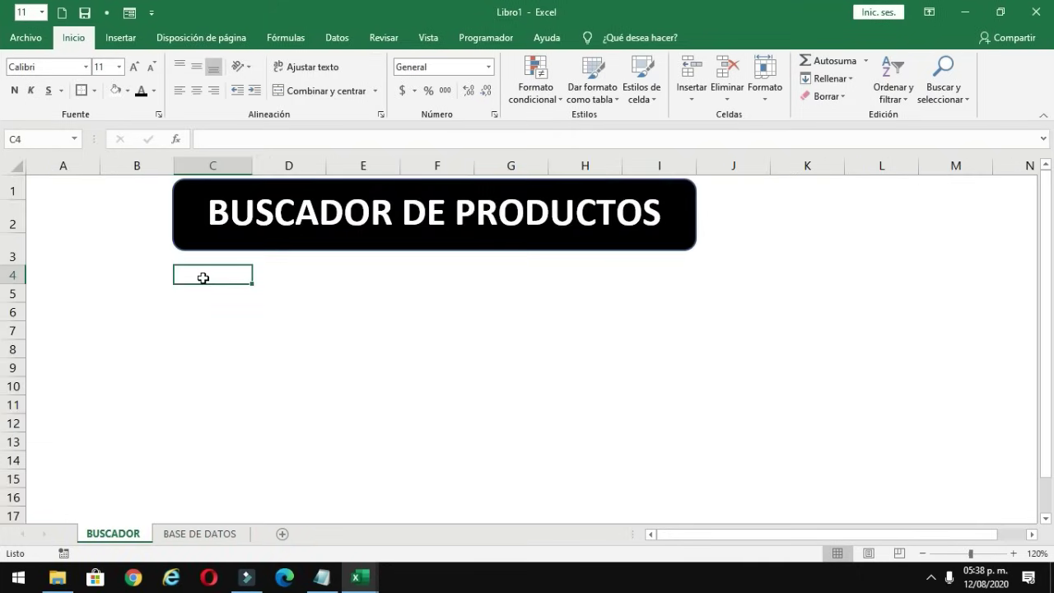
- Enter CODIGO, PRODUCTO, COSTO UNITARIO, EXISTENCIA and UBICACIÓN in C4, C6, C8, C10 and C12
{"action": "type", "text": "CODIGO"}
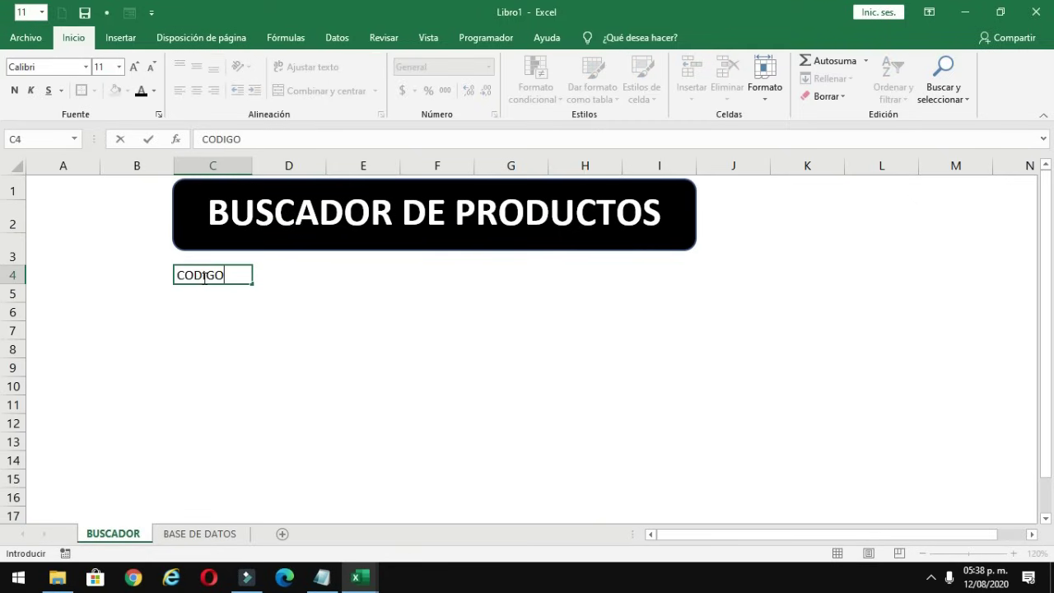
{"action": "key", "text": "Return"}
{"action": "key", "text": "Return"}
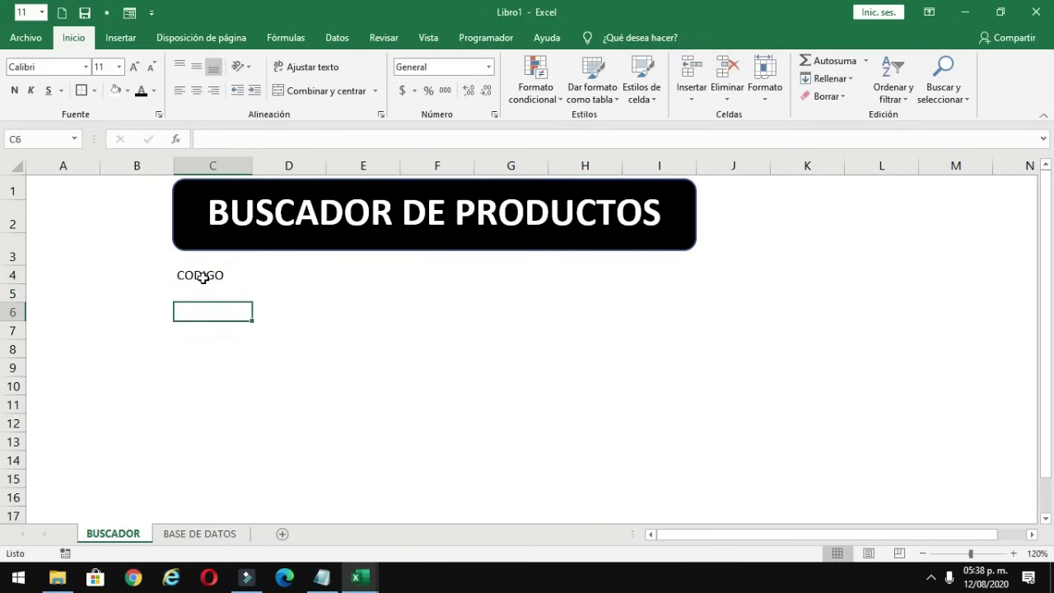
{"action": "type", "text": "PRODUCTO"}
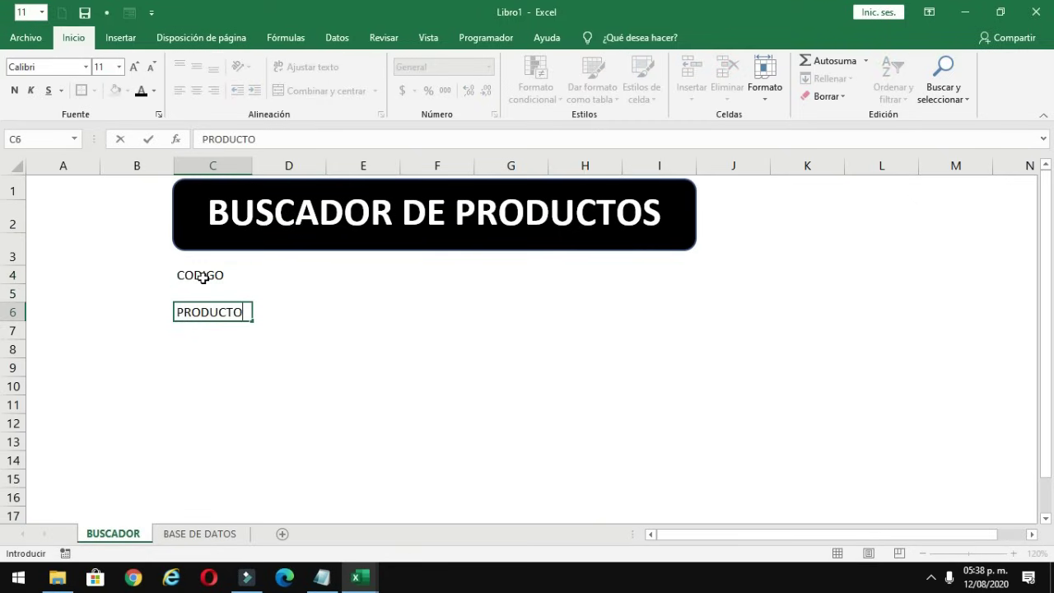
{"action": "key", "text": "Return"}
{"action": "key", "text": "Return"}
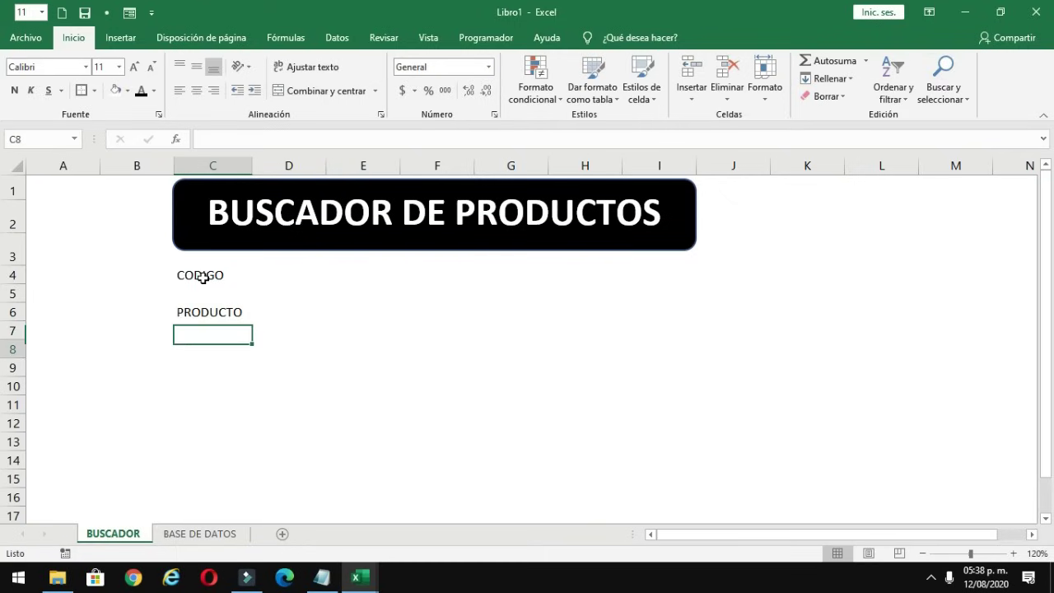
{"action": "type", "text": "COSTO "}
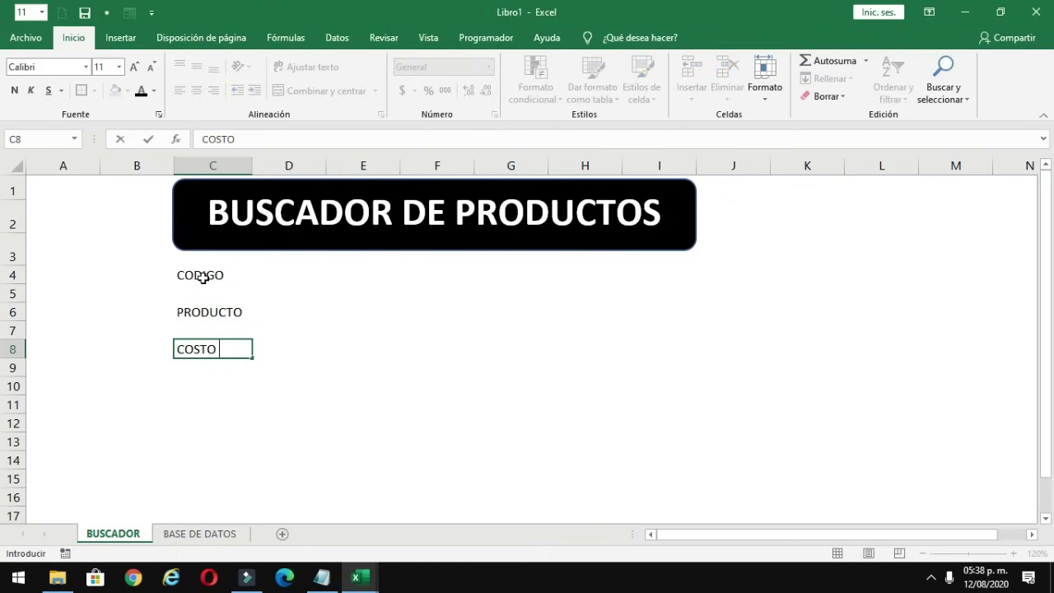
{"action": "type", "text": "UNITARIO"}
{"action": "key", "text": "Return"}
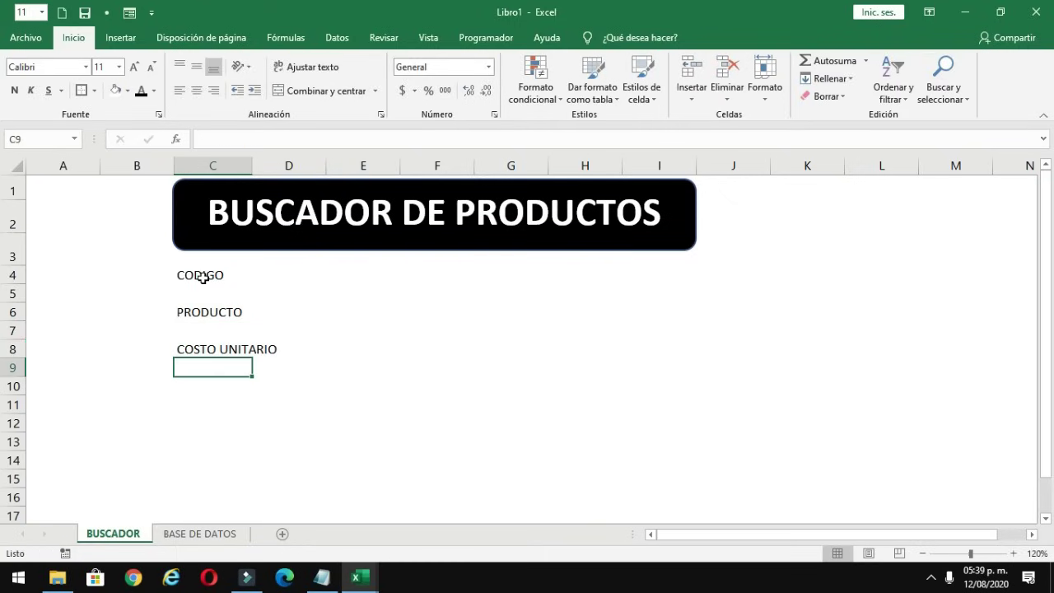
{"action": "key", "text": "Return"}
{"action": "type", "text": "EXISTENCIA"}
{"action": "key", "text": "Return"}
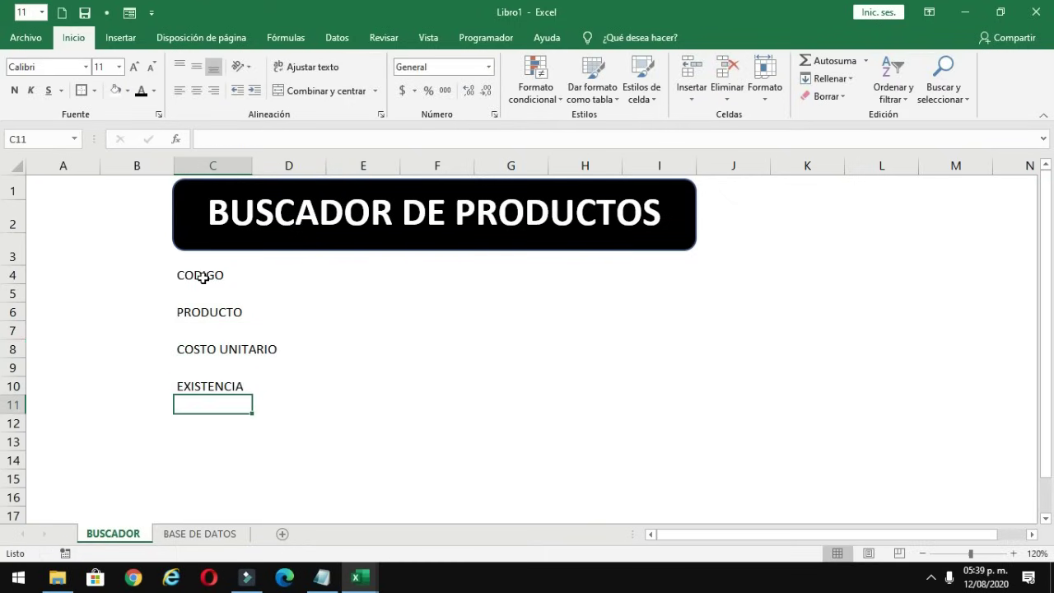
{"action": "key", "text": "Return"}
{"action": "type", "text": "UBICACIO"}
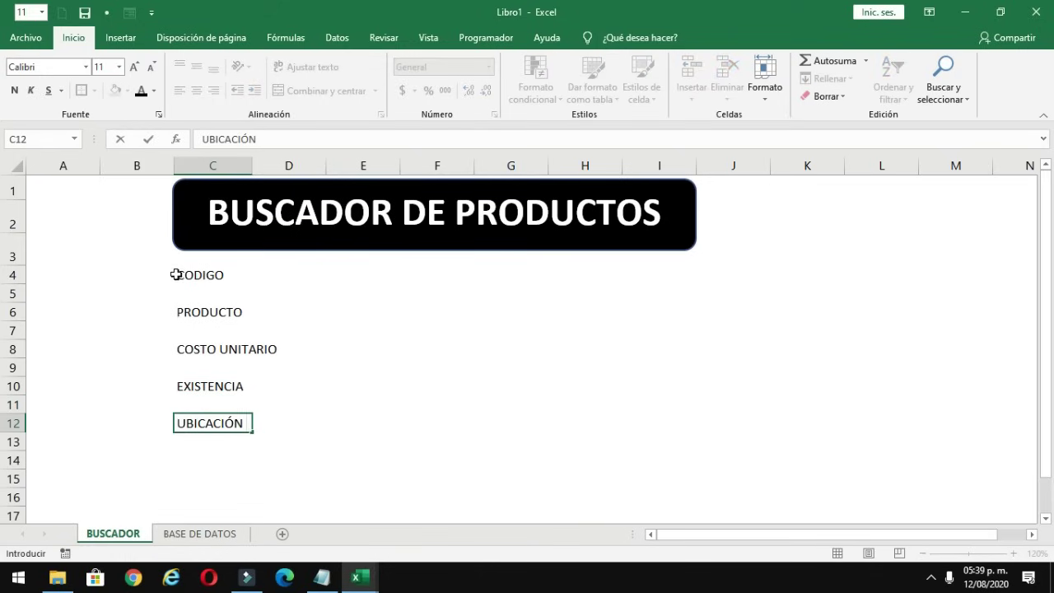
{"action": "left_click_drag", "start_coordinate": [175, 274], "coordinate": [222, 427]}
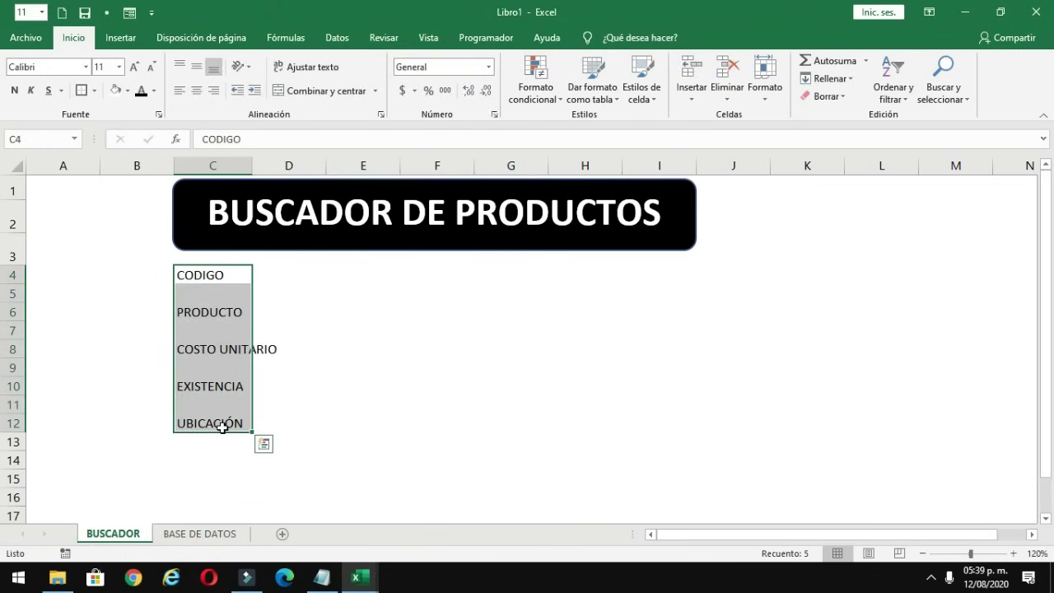
- Make the labels bold 18-point Agency FB and widen columns C and E
{"action": "key", "text": "ctrl+n"}
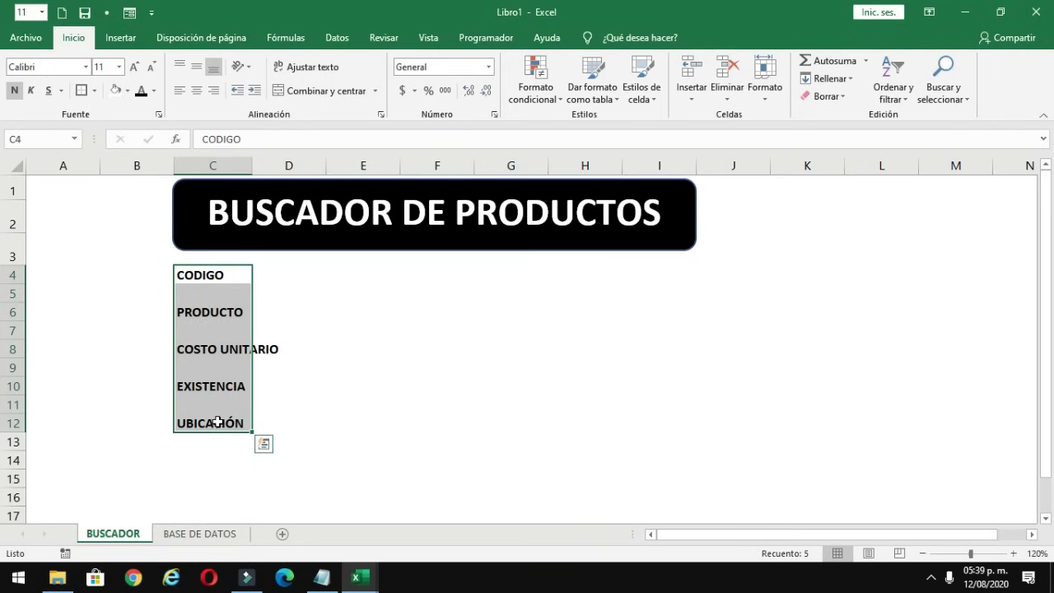
{"action": "left_click", "coordinate": [86, 67]}
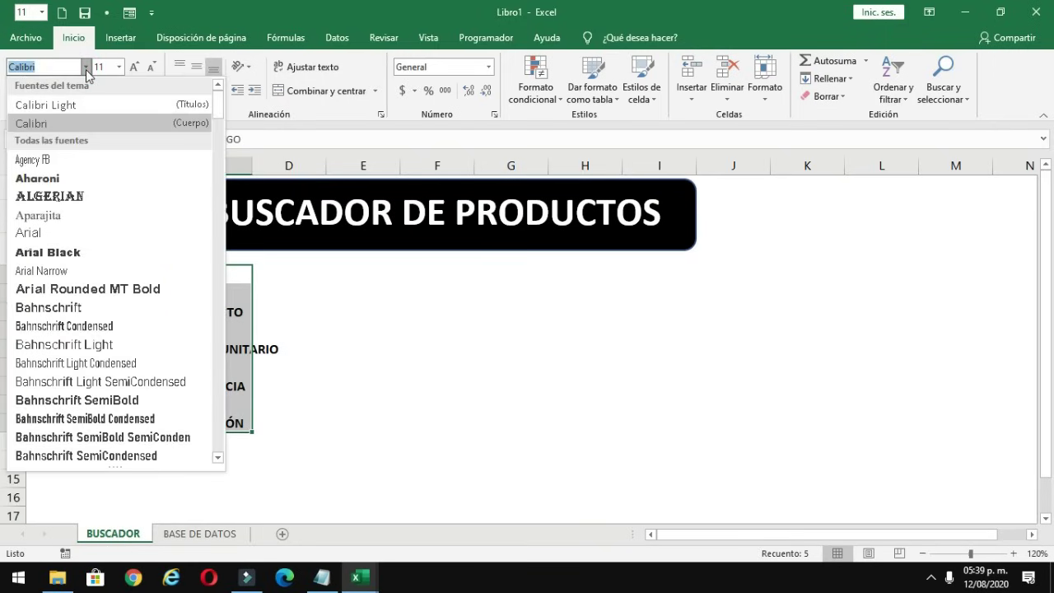
{"action": "left_click", "coordinate": [40, 161]}
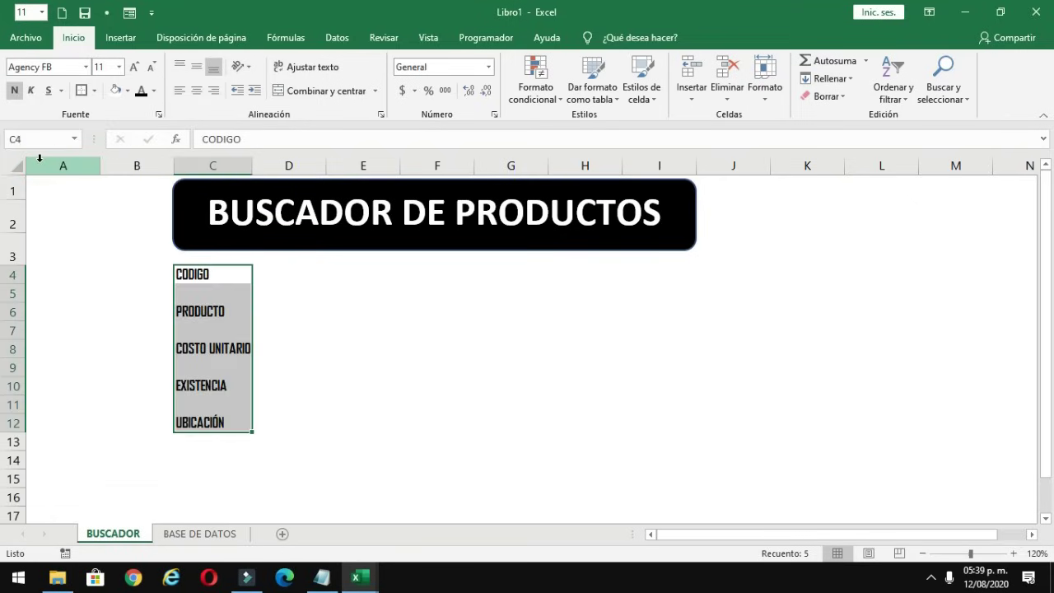
{"action": "left_click", "coordinate": [119, 66]}
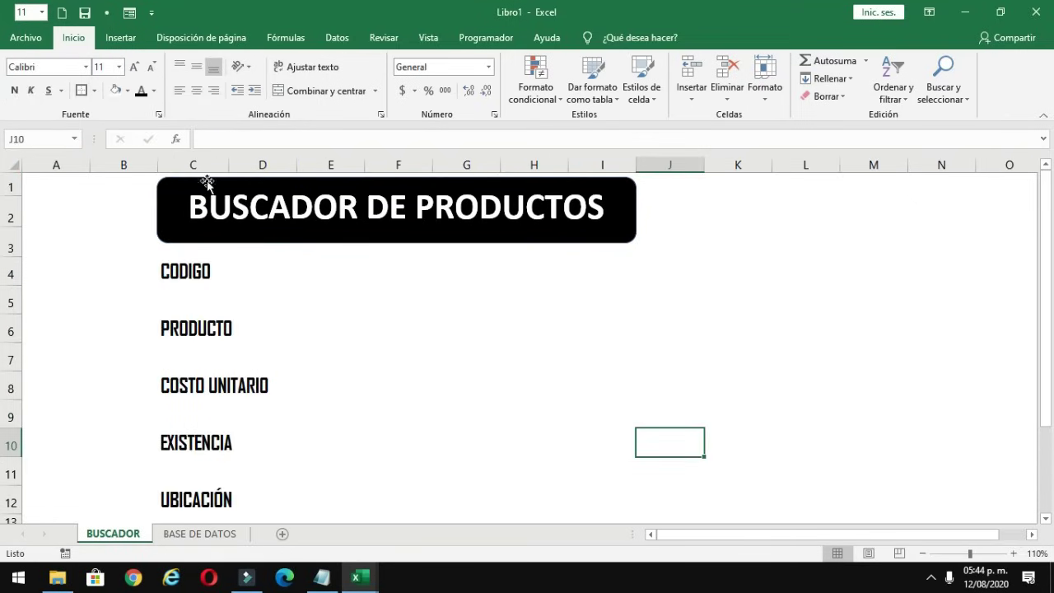
{"action": "left_click", "coordinate": [200, 165]}
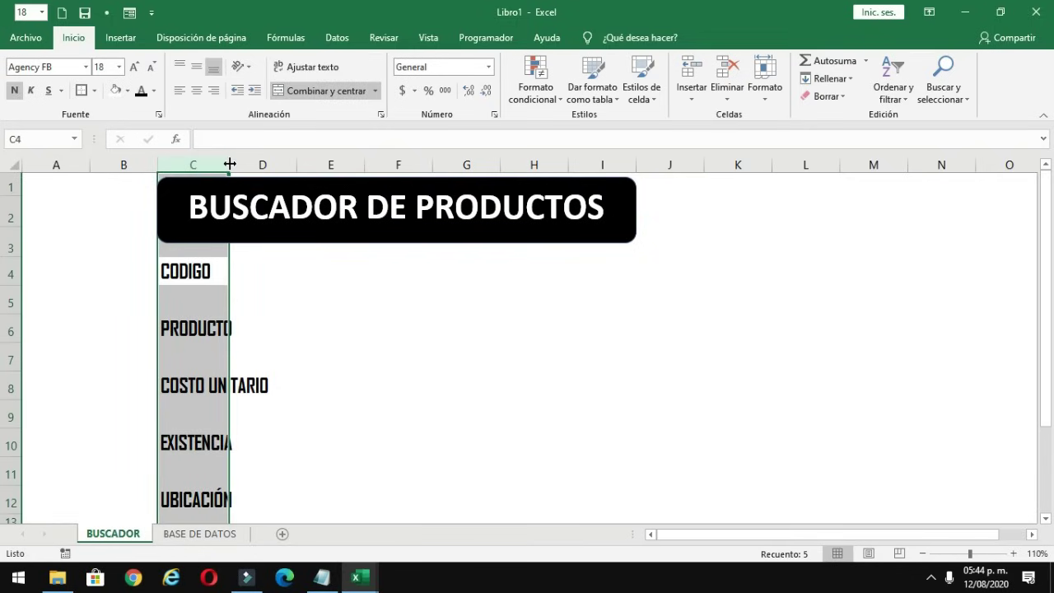
{"action": "left_click_drag", "start_coordinate": [229, 165], "coordinate": [286, 168]}
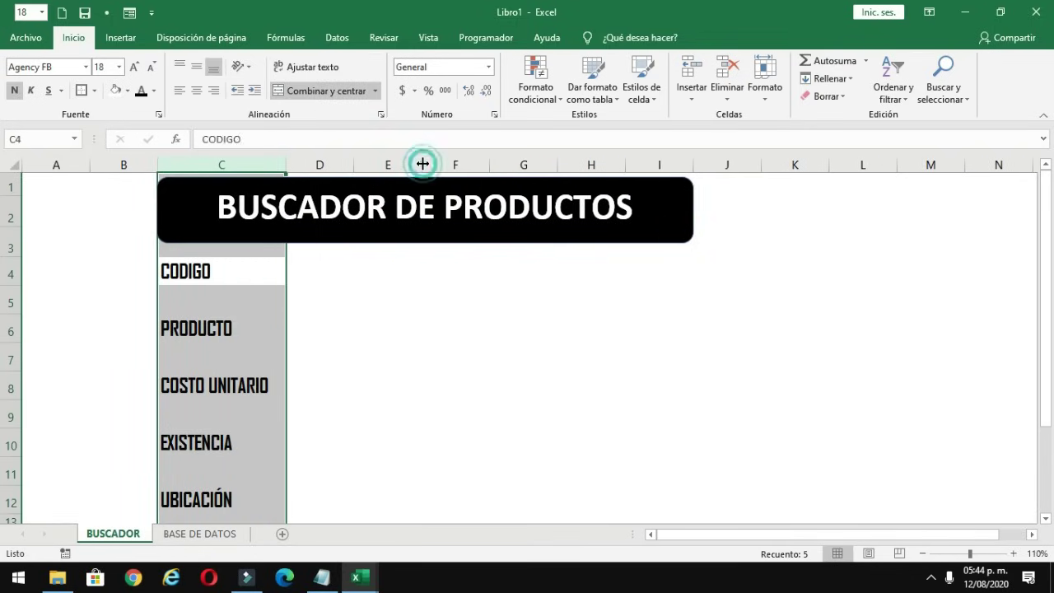
{"action": "left_click_drag", "start_coordinate": [422, 165], "coordinate": [540, 169]}
- Give entry cells E4, E6, E8, E10 and E12 a pale cream fill
{"action": "left_click", "coordinate": [415, 327]}
{"action": "left_click", "coordinate": [409, 268]}
{"action": "left_click", "coordinate": [396, 326]}
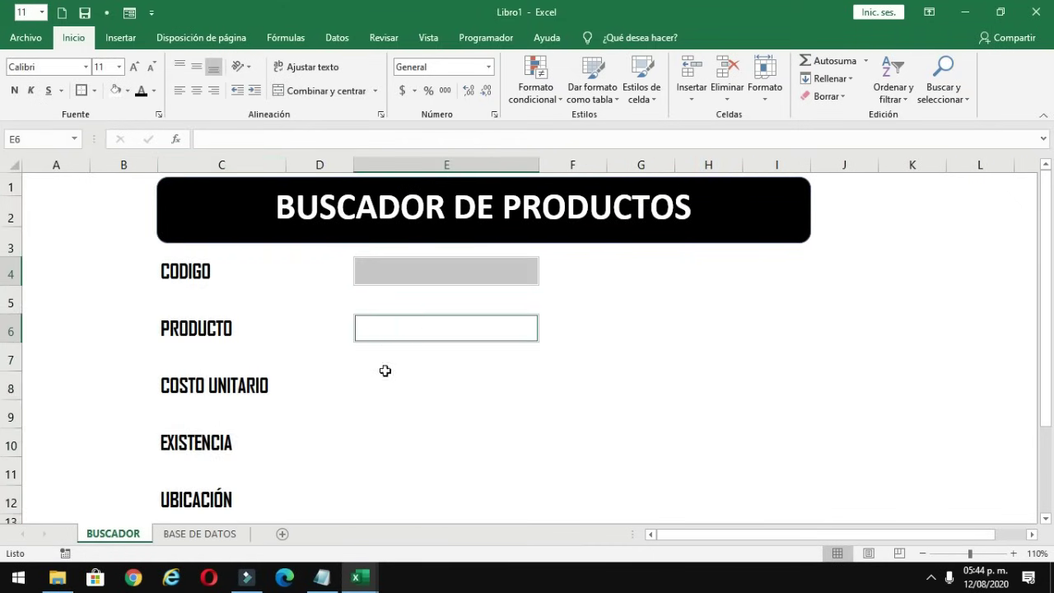
{"action": "key", "text": "F4"}
{"action": "left_click", "coordinate": [379, 386]}
{"action": "key", "text": "F4"}
{"action": "left_click", "coordinate": [364, 442]}
{"action": "key", "text": "F4"}
{"action": "left_click", "coordinate": [359, 494]}
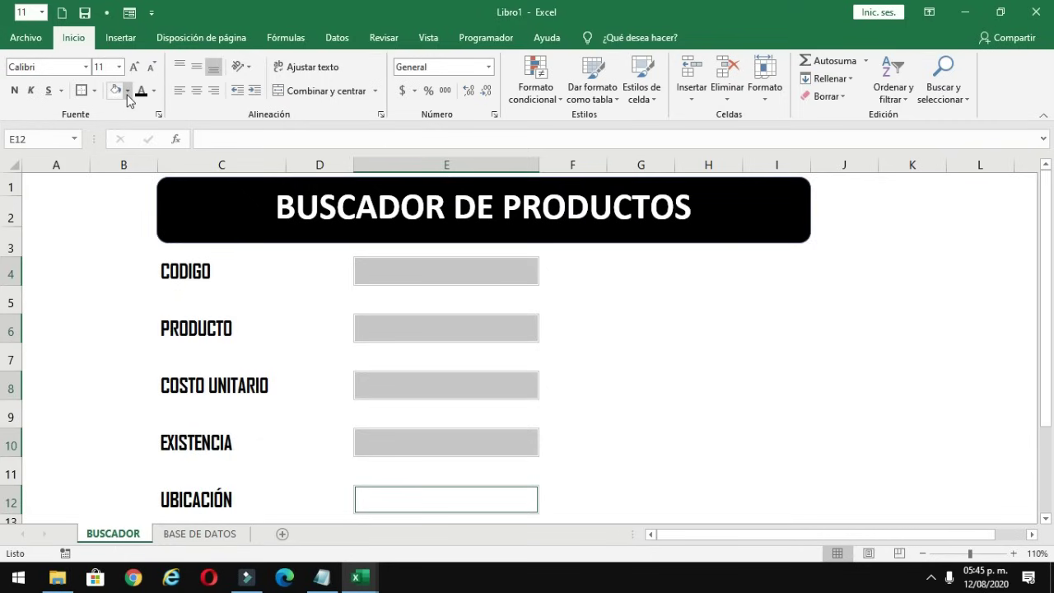
{"action": "left_click", "coordinate": [127, 91]}
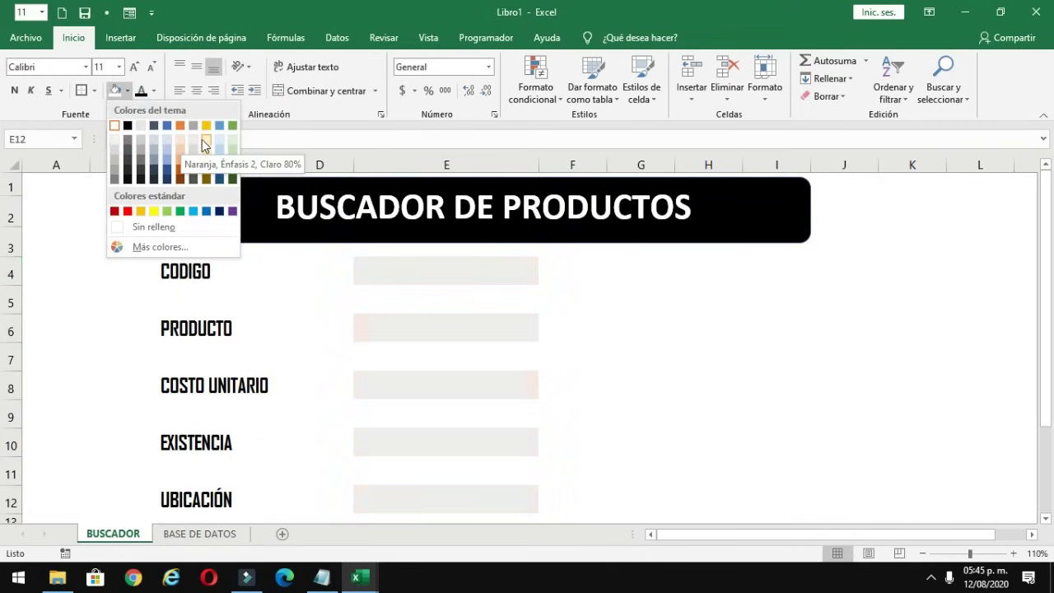
{"action": "left_click", "coordinate": [205, 145]}
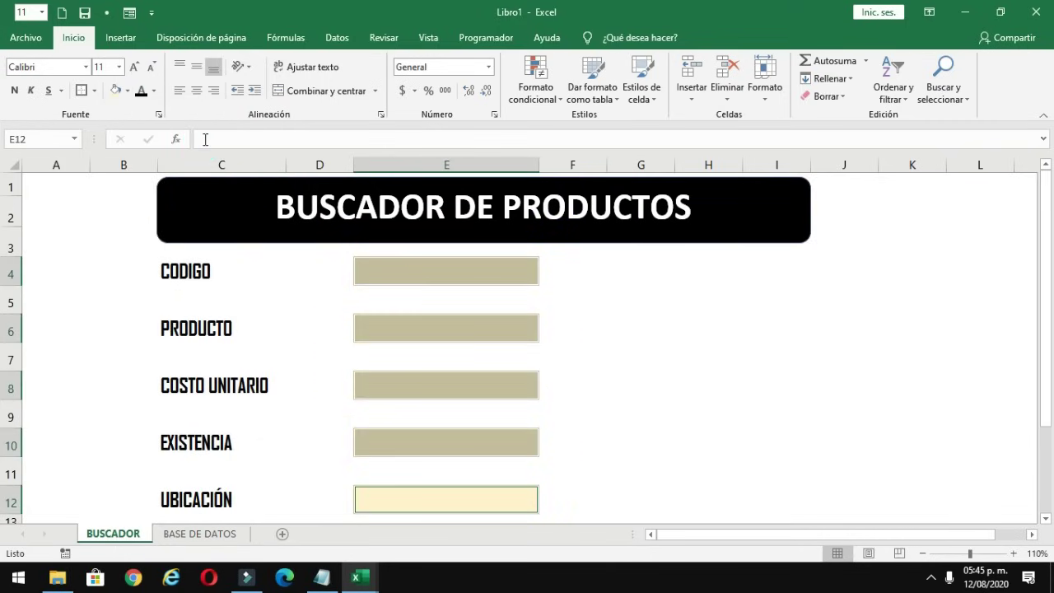
{"action": "left_click", "coordinate": [658, 382]}
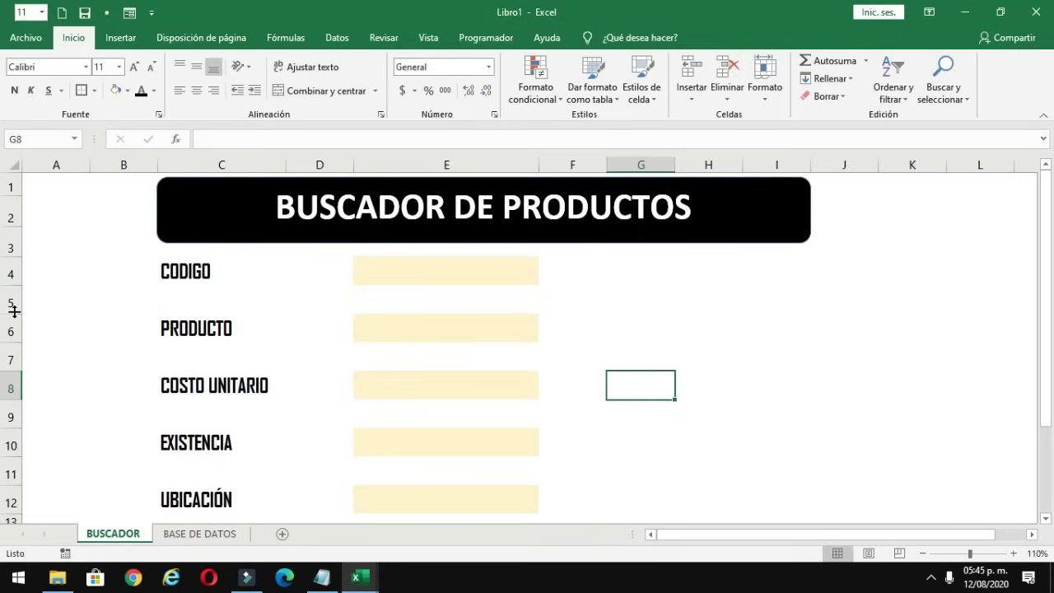
- Shorten spacer rows 5, 7, 9 and 11 between the form fields
{"action": "left_click_drag", "start_coordinate": [14, 310], "coordinate": [12, 297]}
{"action": "left_click_drag", "start_coordinate": [17, 360], "coordinate": [18, 346]}
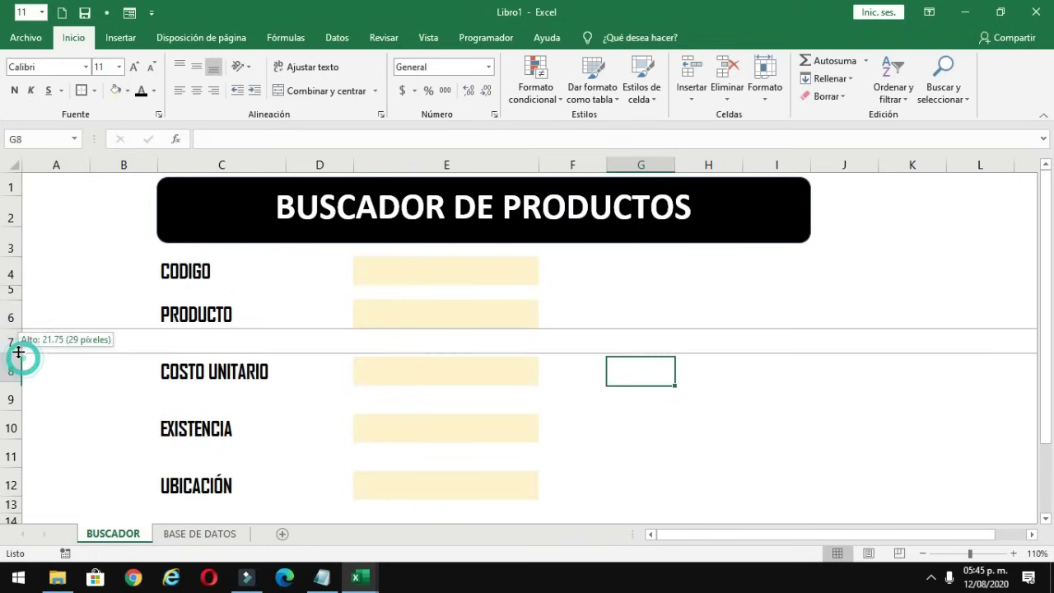
{"action": "left_click_drag", "start_coordinate": [19, 403], "coordinate": [18, 391]}
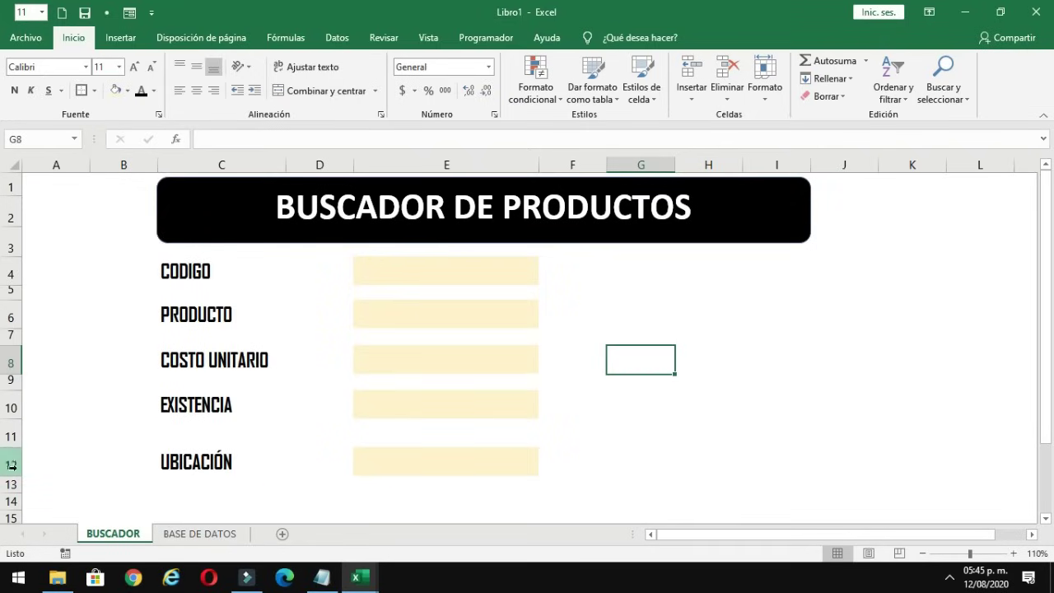
{"action": "left_click_drag", "start_coordinate": [18, 449], "coordinate": [18, 437]}
{"action": "left_click", "coordinate": [221, 452]}
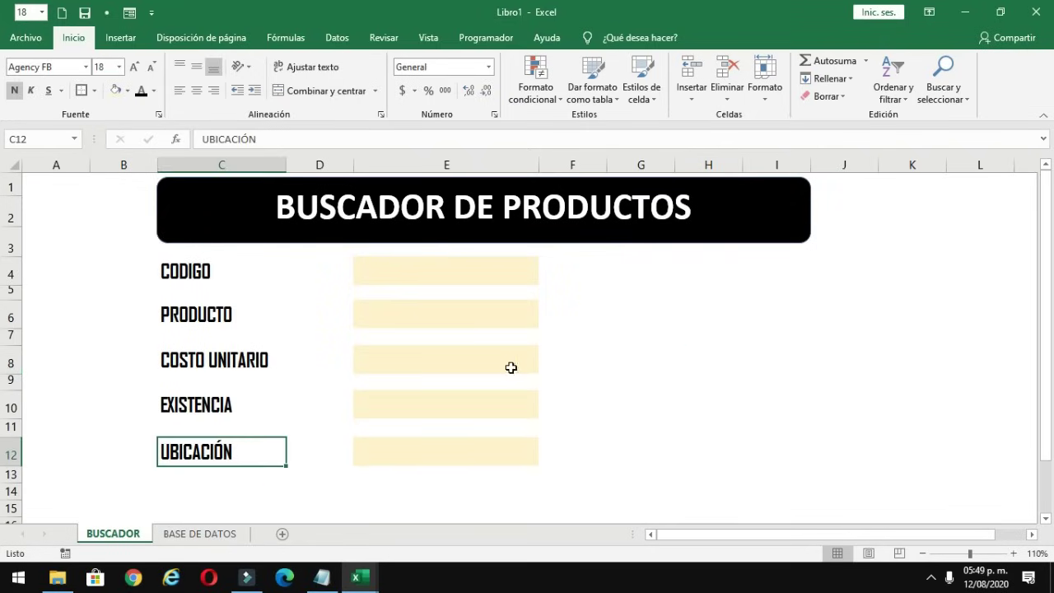
{"action": "left_click", "coordinate": [445, 403]}
{"action": "left_click", "coordinate": [605, 360]}
{"action": "left_click", "coordinate": [596, 276]}
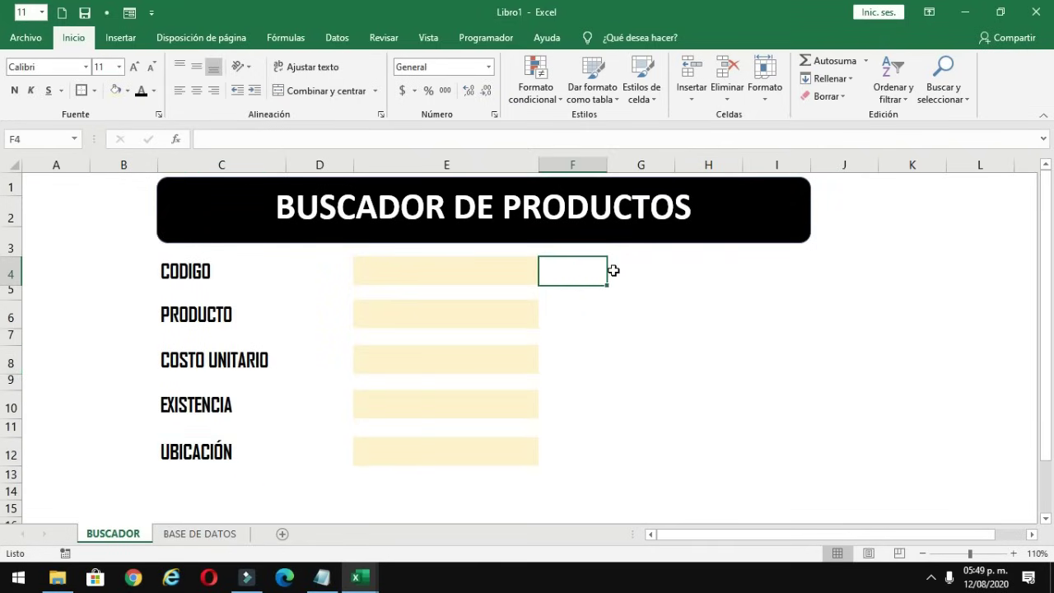
- Draw a rectangle right of the entry cells, level with the CODIGO row
{"action": "left_click", "coordinate": [122, 38]}
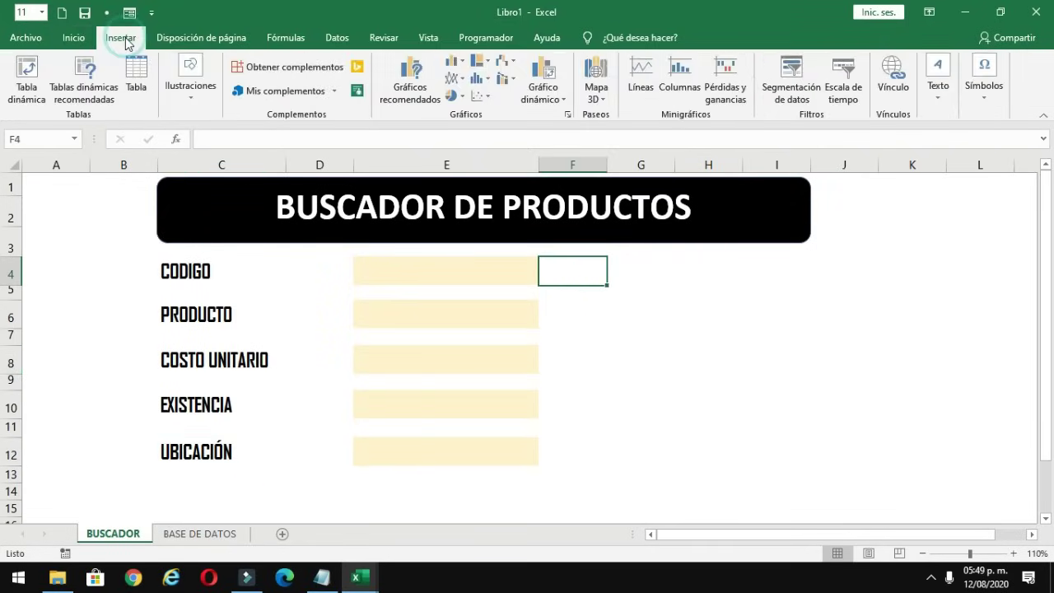
{"action": "left_click", "coordinate": [195, 83]}
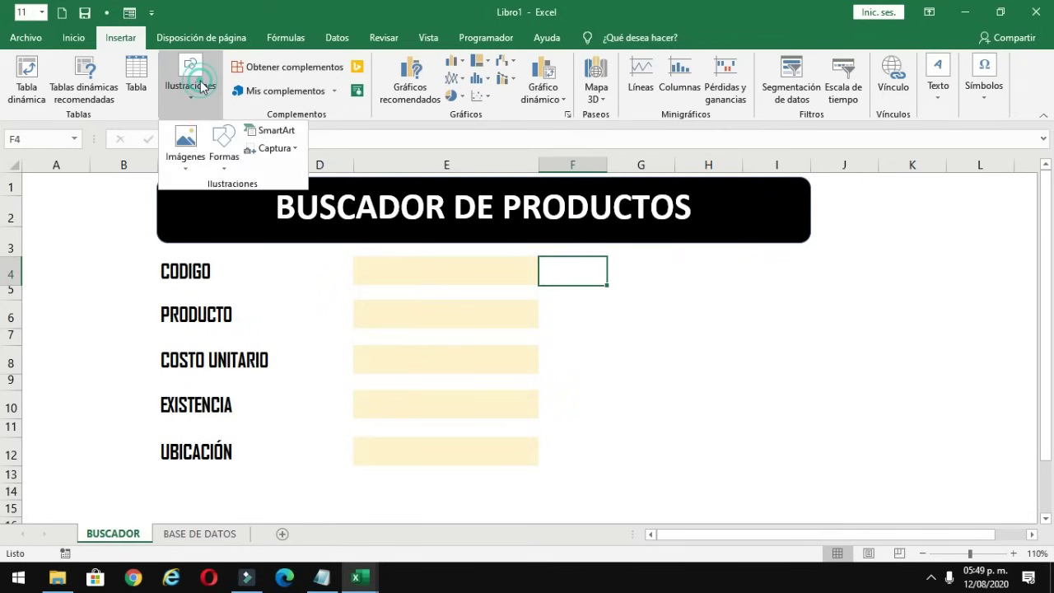
{"action": "left_click", "coordinate": [232, 150]}
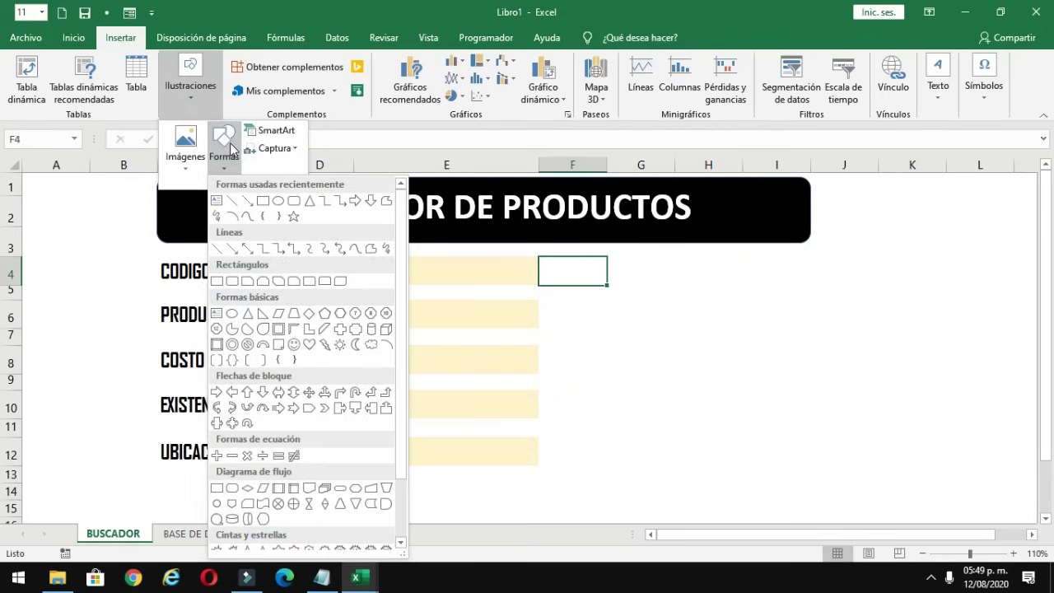
{"action": "left_click", "coordinate": [263, 202]}
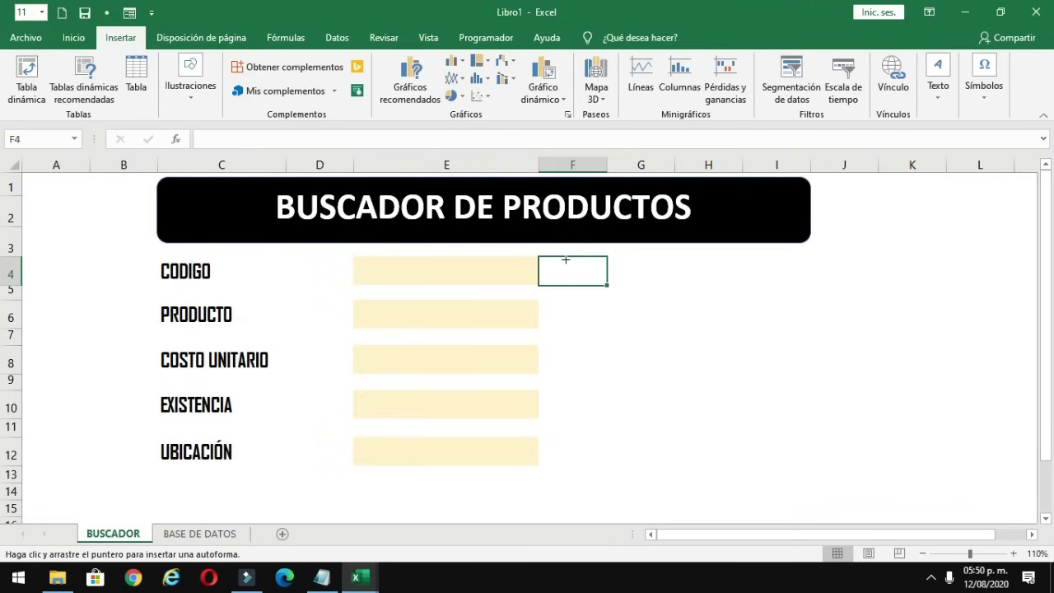
{"action": "mouse_move", "coordinate": [565, 259]}
{"action": "left_mouse_down"}
{"action": "mouse_move", "coordinate": [813, 437]}
{"action": "mouse_move", "coordinate": [811, 499]}
{"action": "left_mouse_up"}
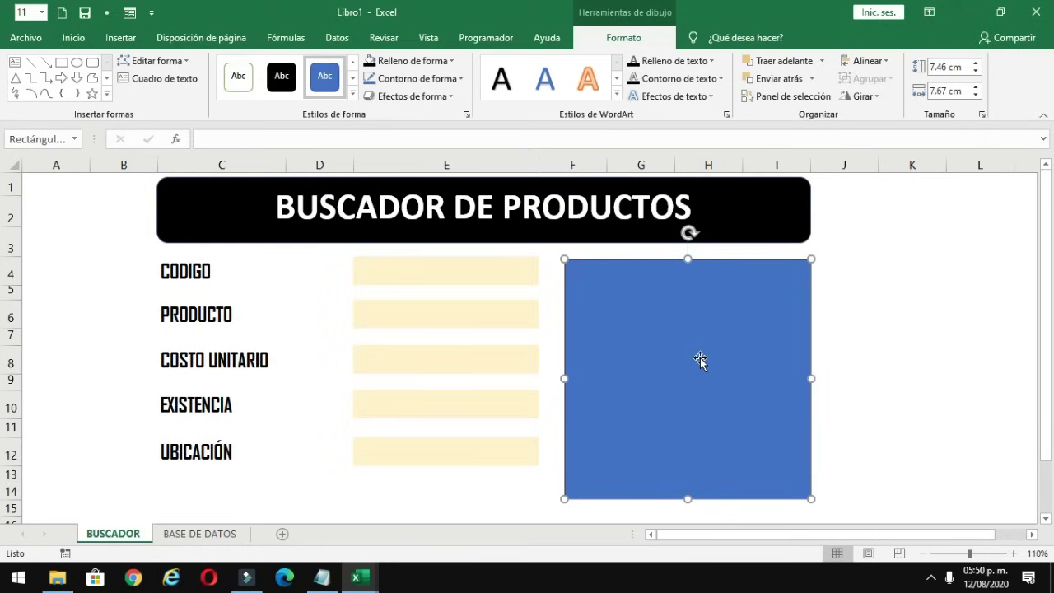
{"action": "left_click_drag", "start_coordinate": [700, 358], "coordinate": [692, 352]}
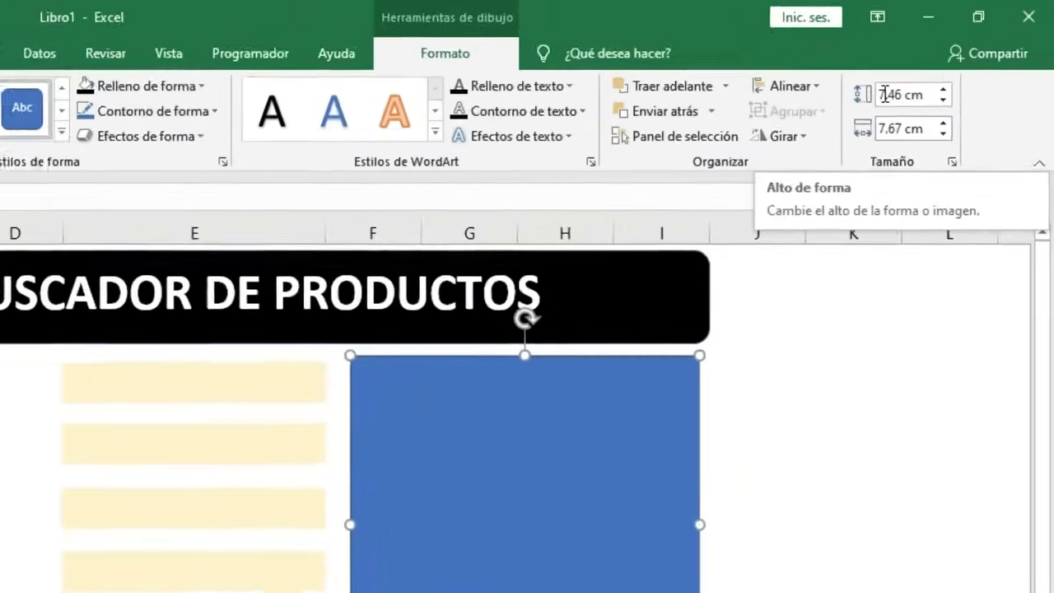
- Set the picture frame's height to 7.94 cm
{"action": "left_click", "coordinate": [938, 68]}
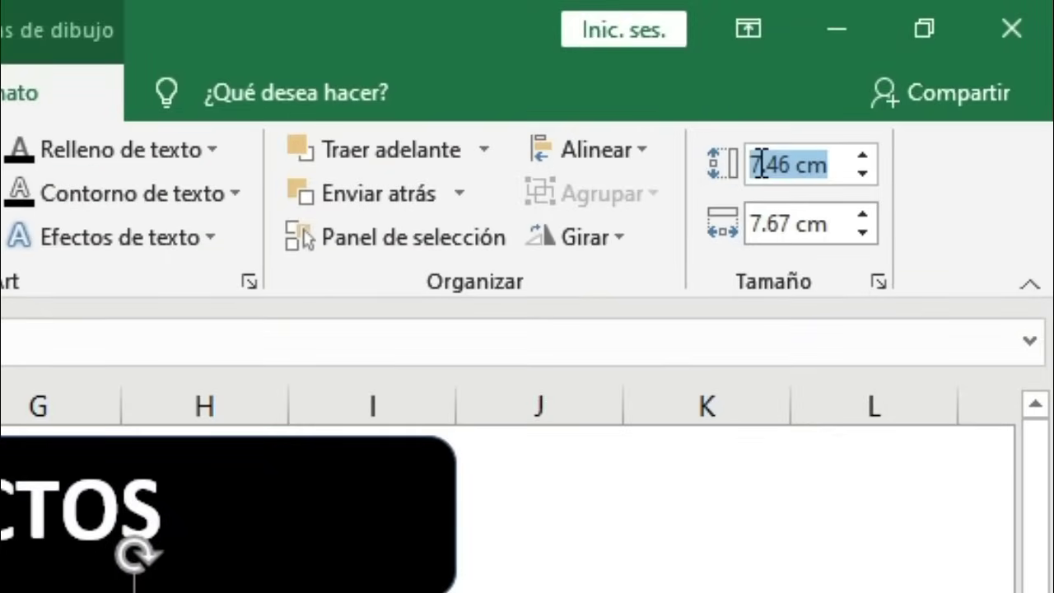
{"action": "left_click", "coordinate": [785, 164]}
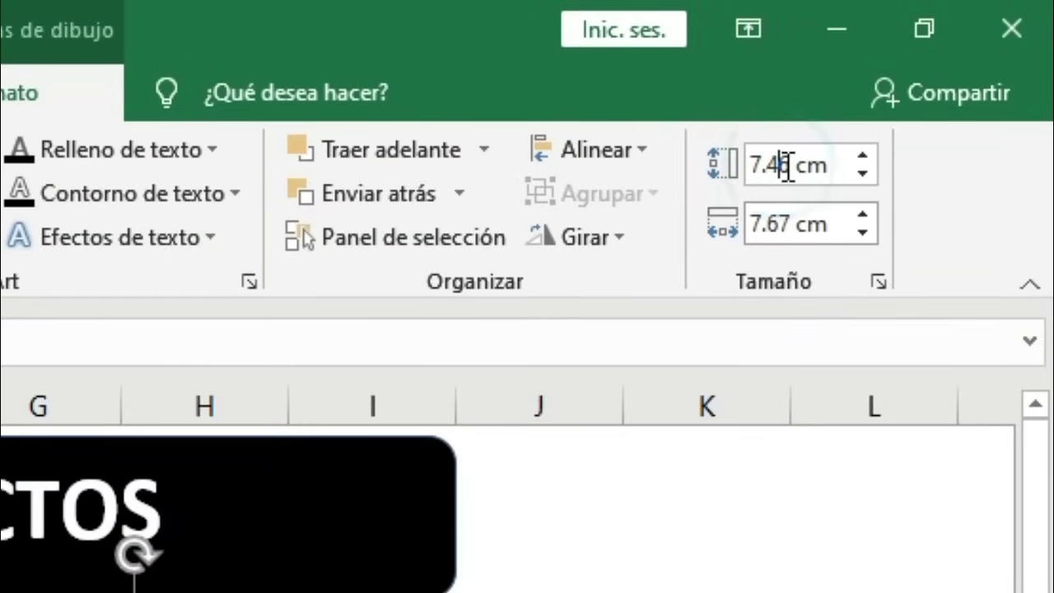
{"action": "key", "text": "BackSpace"}
{"action": "key", "text": "BackSpace"}
{"action": "type", "text": "94"}
{"action": "double_click", "coordinate": [788, 220]}
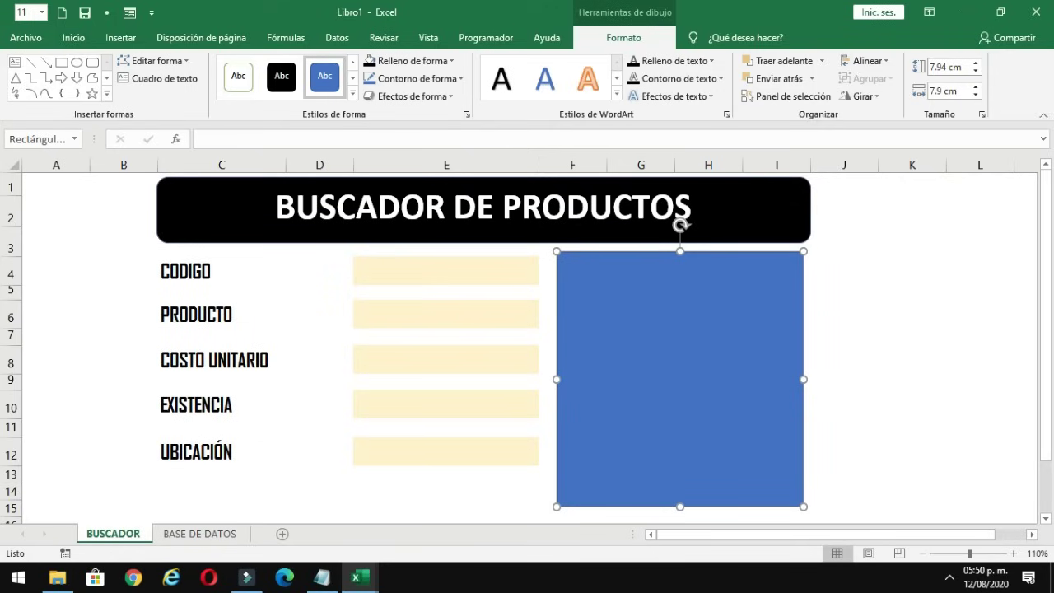
{"action": "left_click", "coordinate": [930, 276]}
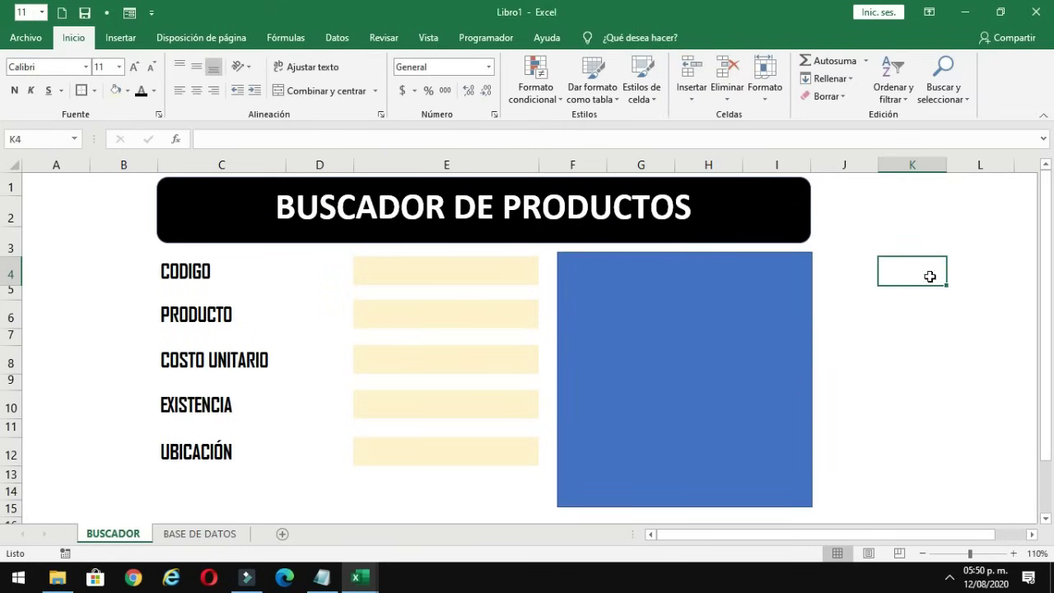
- Fill the picture frame rectangle white
{"action": "left_click", "coordinate": [128, 91]}
{"action": "left_click", "coordinate": [115, 125]}
{"action": "left_click", "coordinate": [699, 322]}
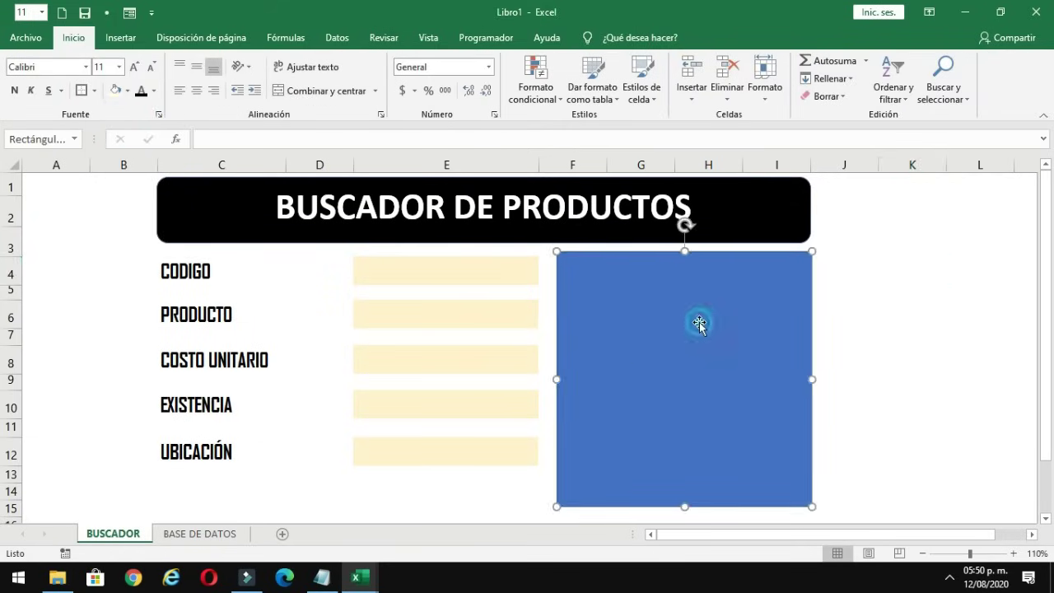
{"action": "left_click", "coordinate": [128, 91]}
{"action": "left_click", "coordinate": [115, 145]}
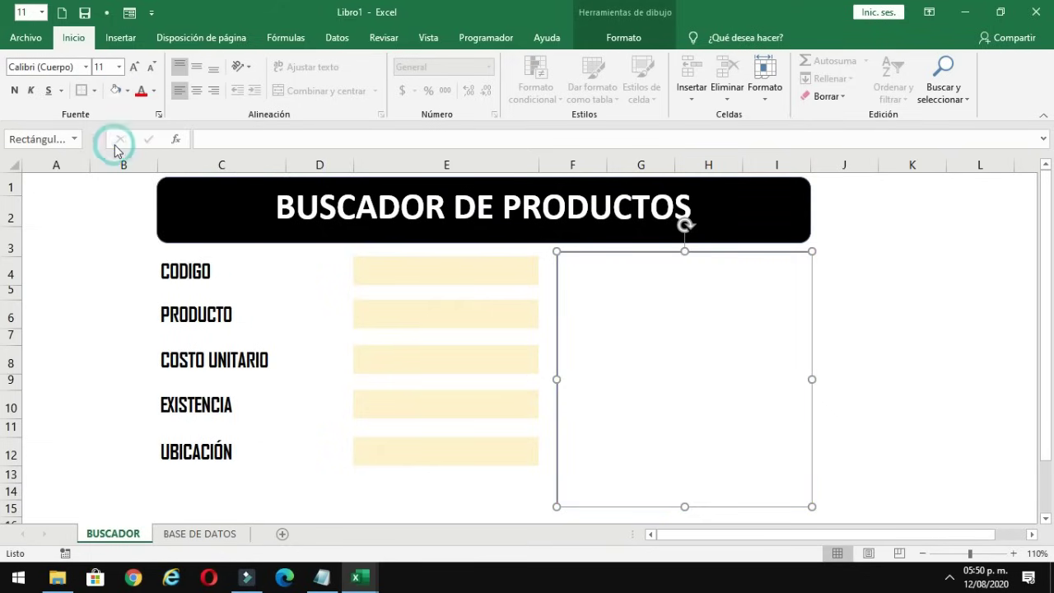
{"action": "left_click", "coordinate": [886, 338]}
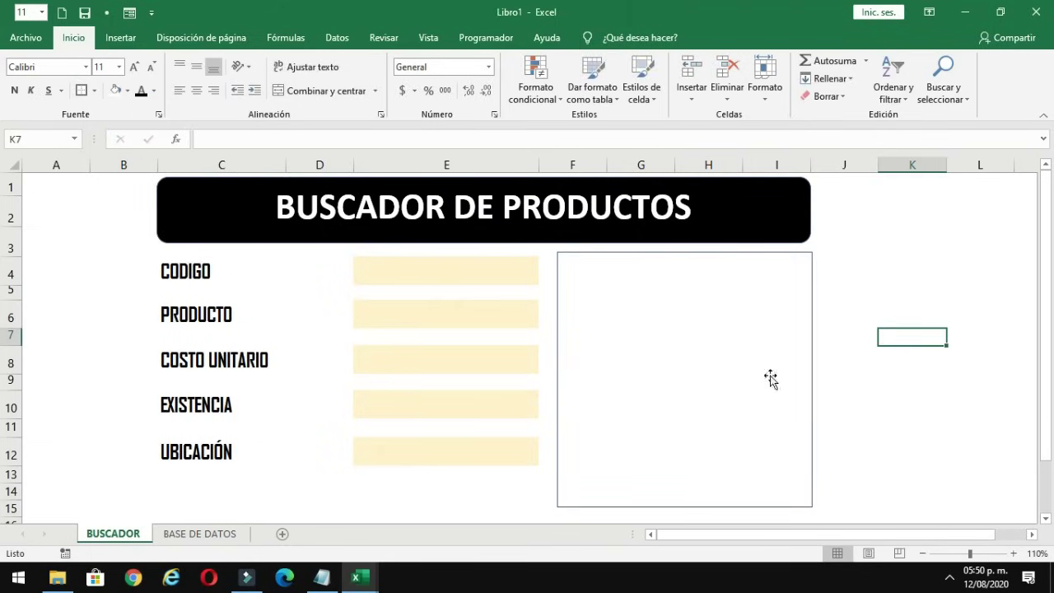
{"action": "left_click", "coordinate": [436, 273]}
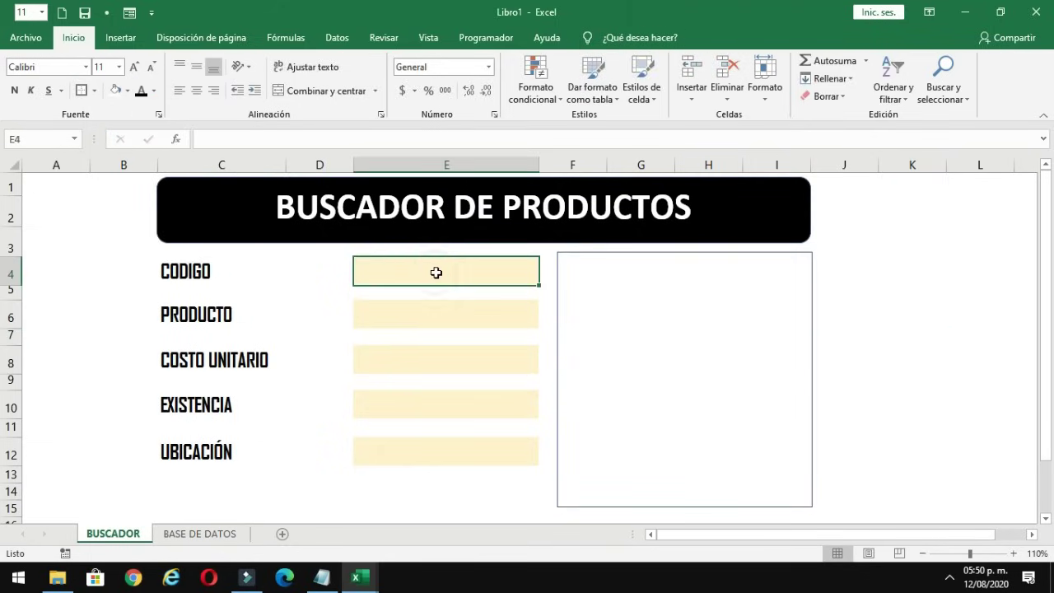
- In PRODUCTO cell E6, start a formula that nests BUSCARV inside SI.ERROR
{"action": "left_click", "coordinate": [403, 318]}
{"action": "left_click", "coordinate": [402, 362]}
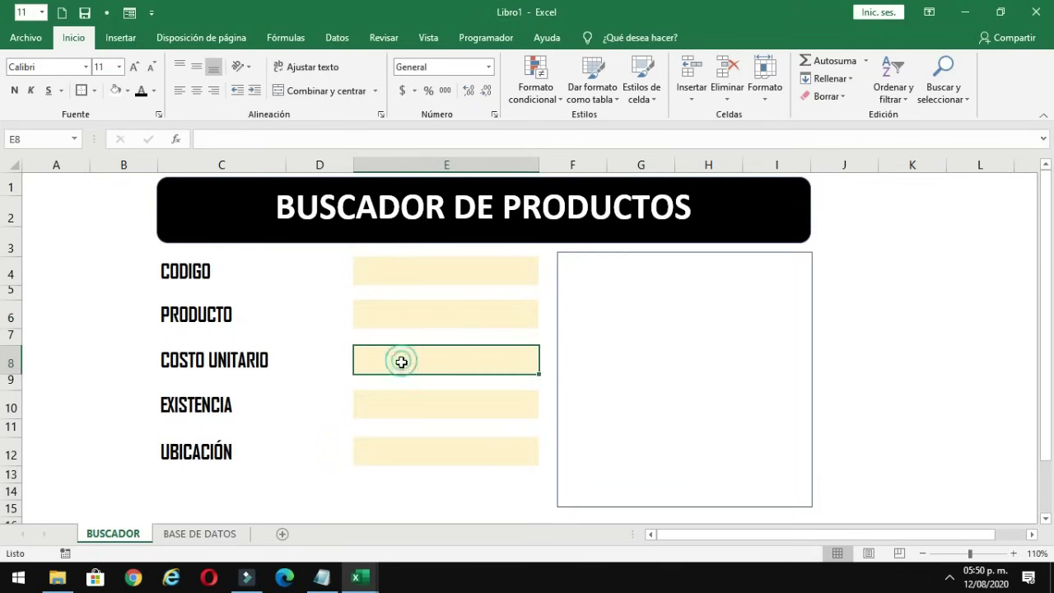
{"action": "left_click", "coordinate": [400, 404]}
{"action": "left_click", "coordinate": [400, 450]}
{"action": "left_click", "coordinate": [404, 270]}
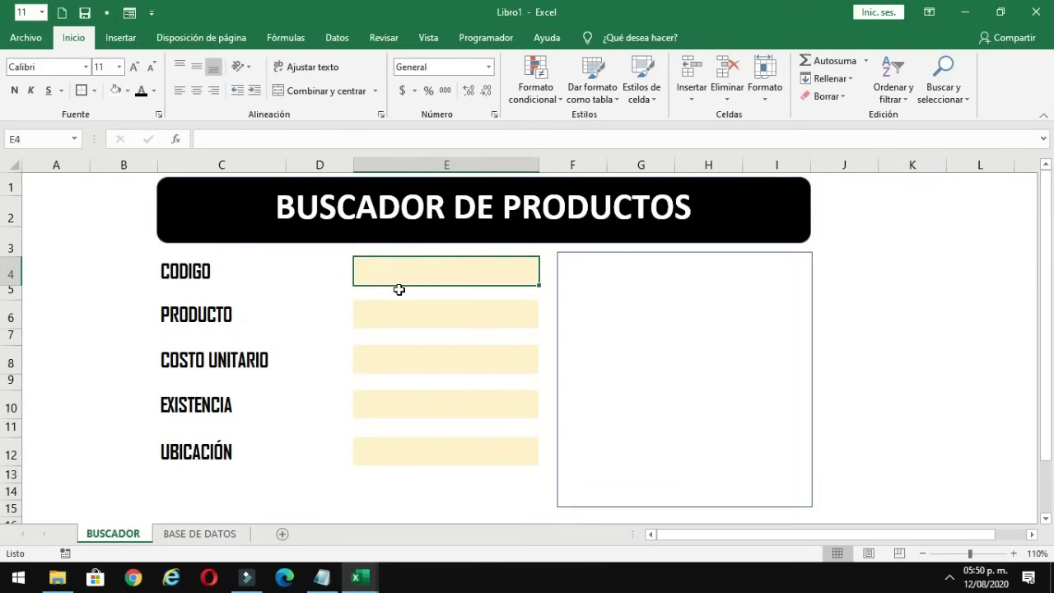
{"action": "left_click", "coordinate": [388, 319]}
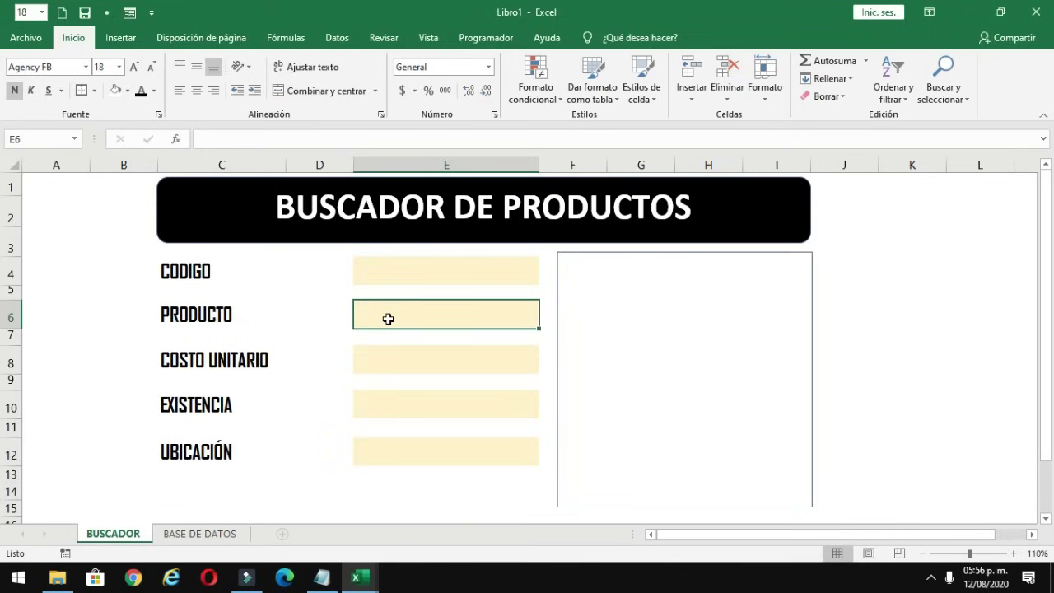
{"action": "type", "text": "="}
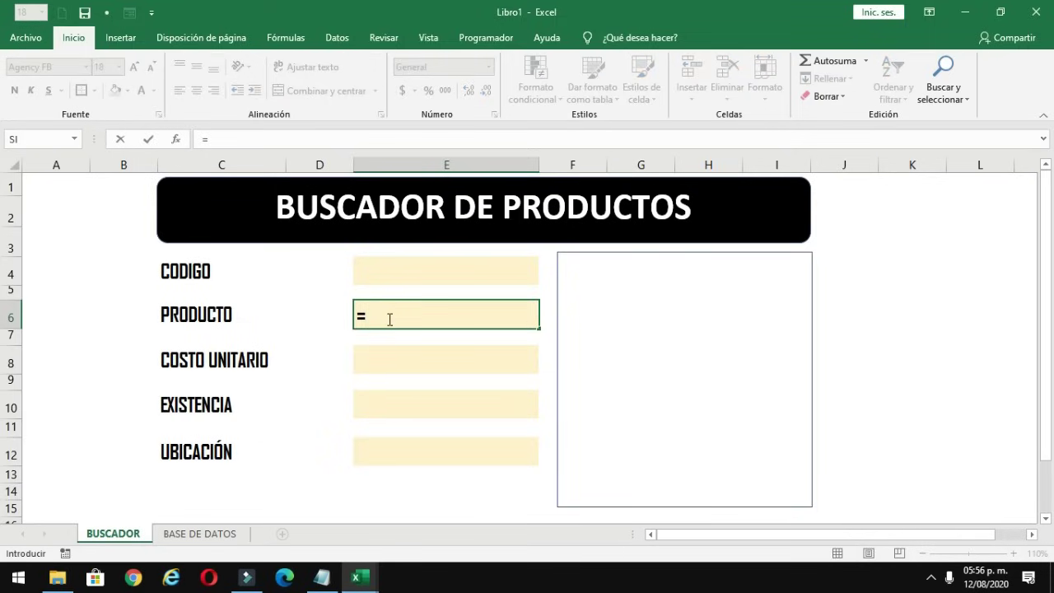
{"action": "type", "text": "SI"}
{"action": "double_click", "coordinate": [391, 352]}
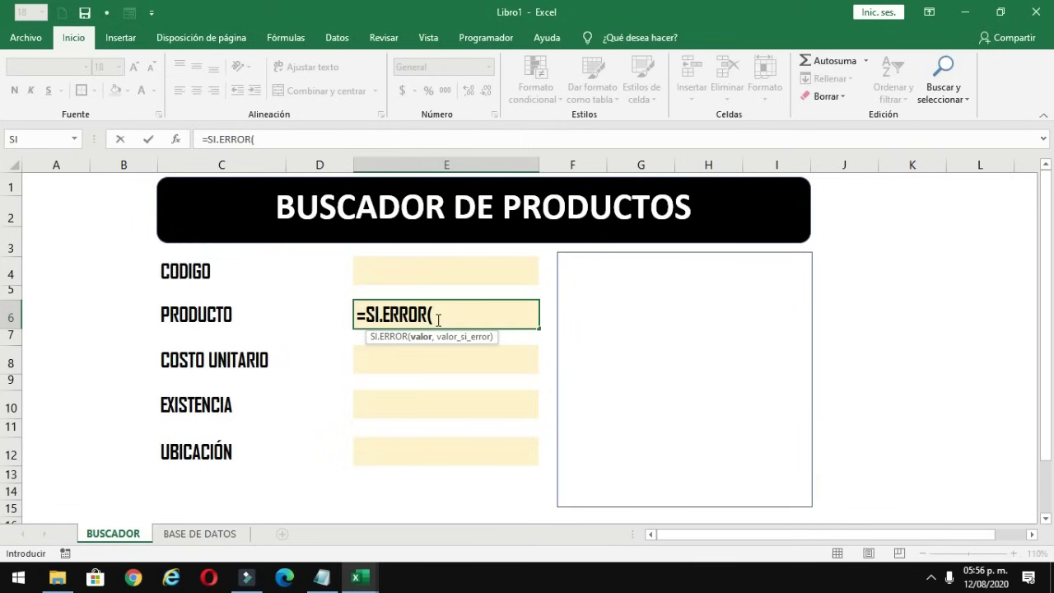
{"action": "type", "text": "BUSCA"}
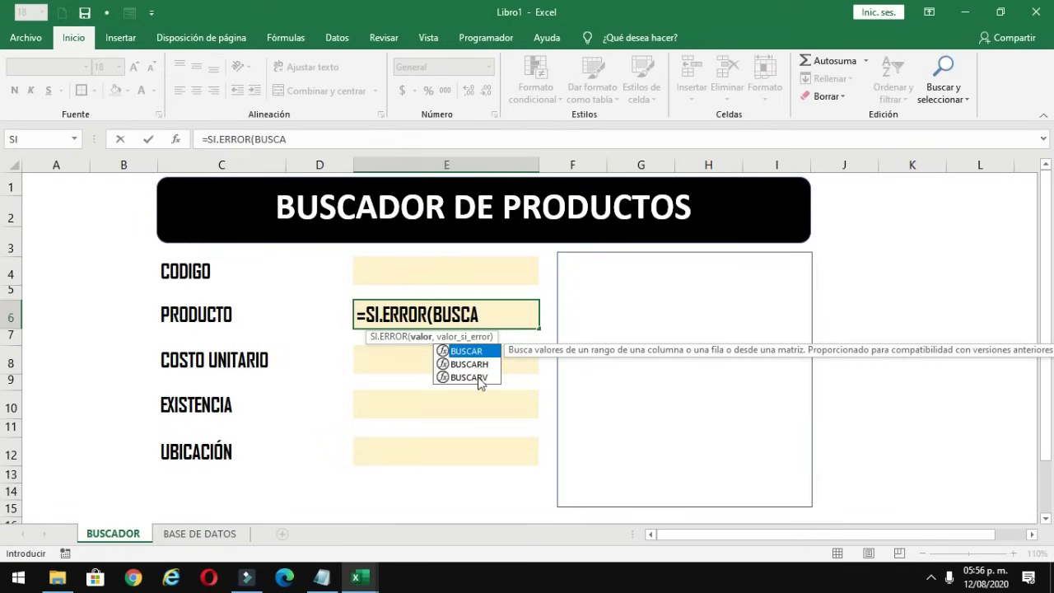
{"action": "double_click", "coordinate": [473, 377]}
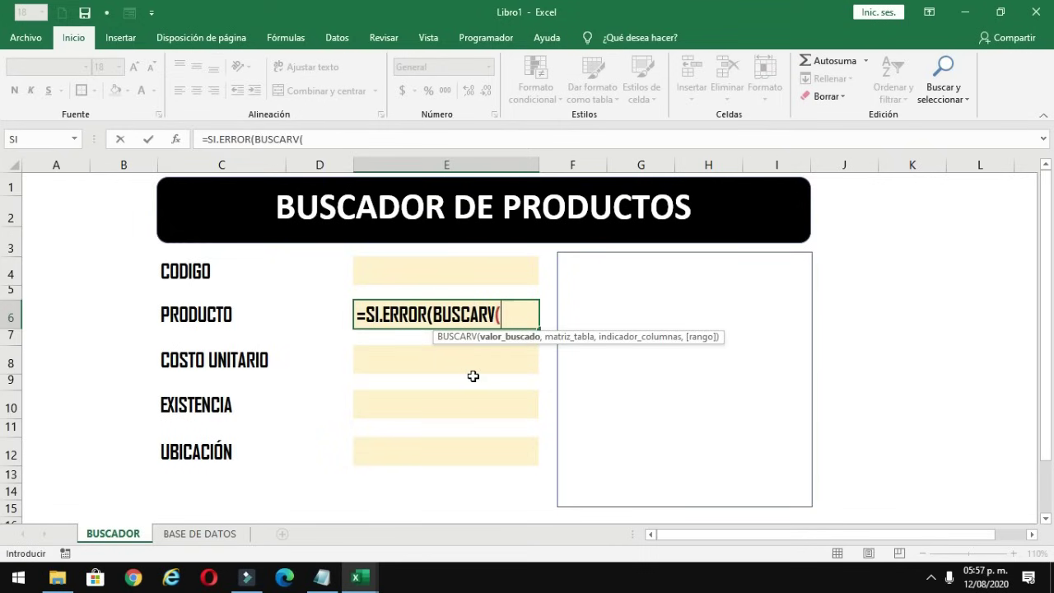
- Give BUSCARV the absolute lookup value $E$4 and the PRODUCTO table as its range
{"action": "left_click", "coordinate": [443, 274]}
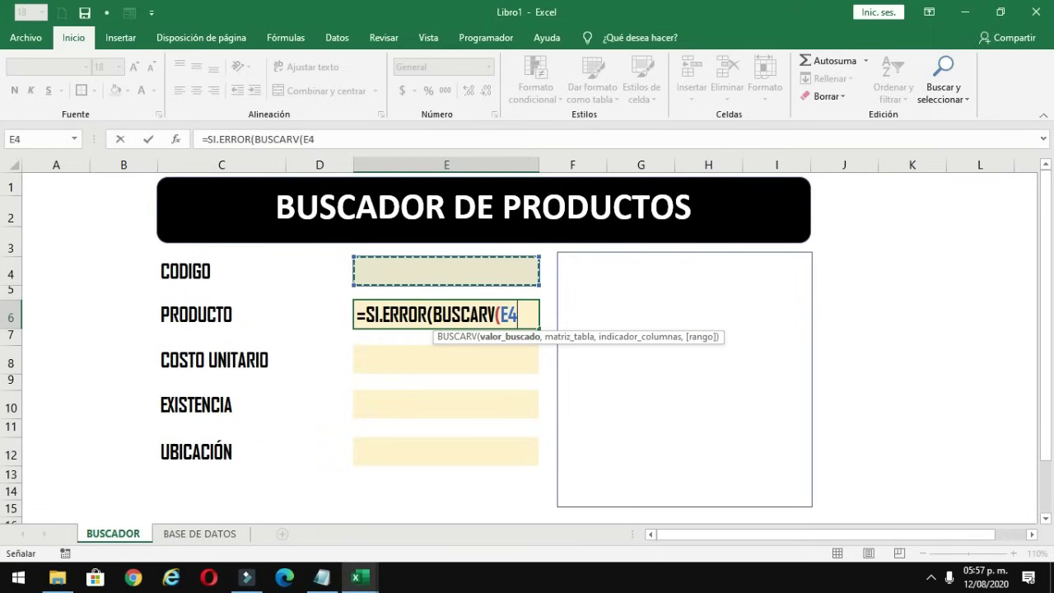
{"action": "left_click", "coordinate": [304, 142]}
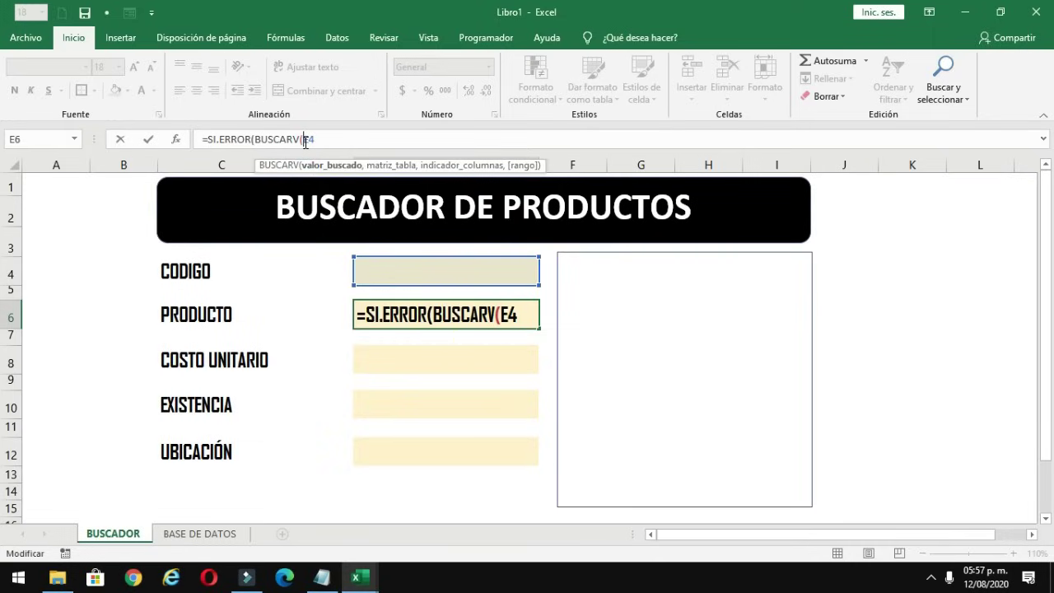
{"action": "type", "text": "$E"}
{"action": "type", "text": "$"}
{"action": "left_click", "coordinate": [329, 140]}
{"action": "type", "text": ","}
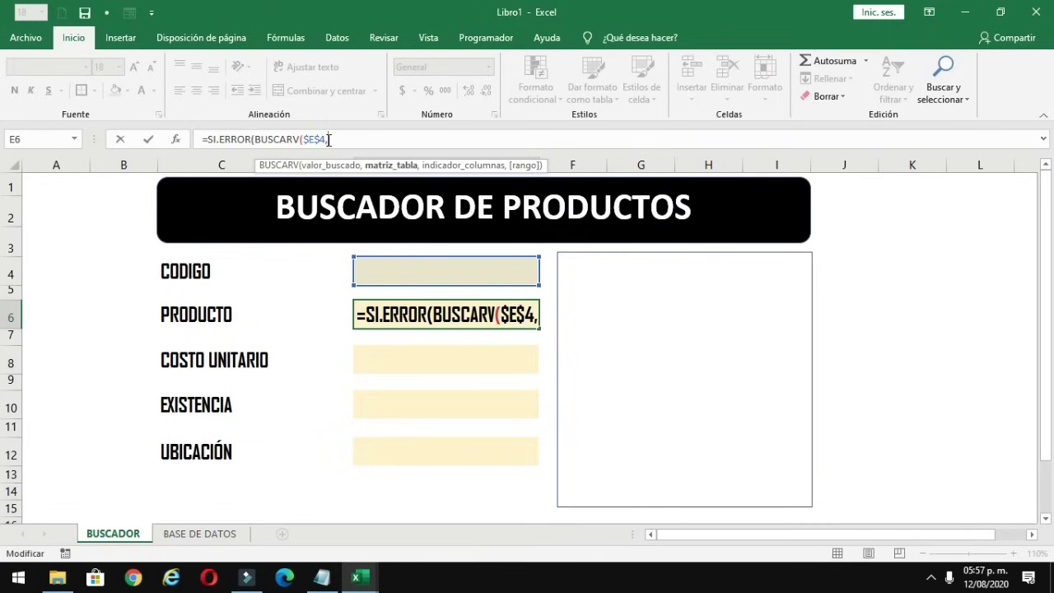
{"action": "type", "text": "PR"}
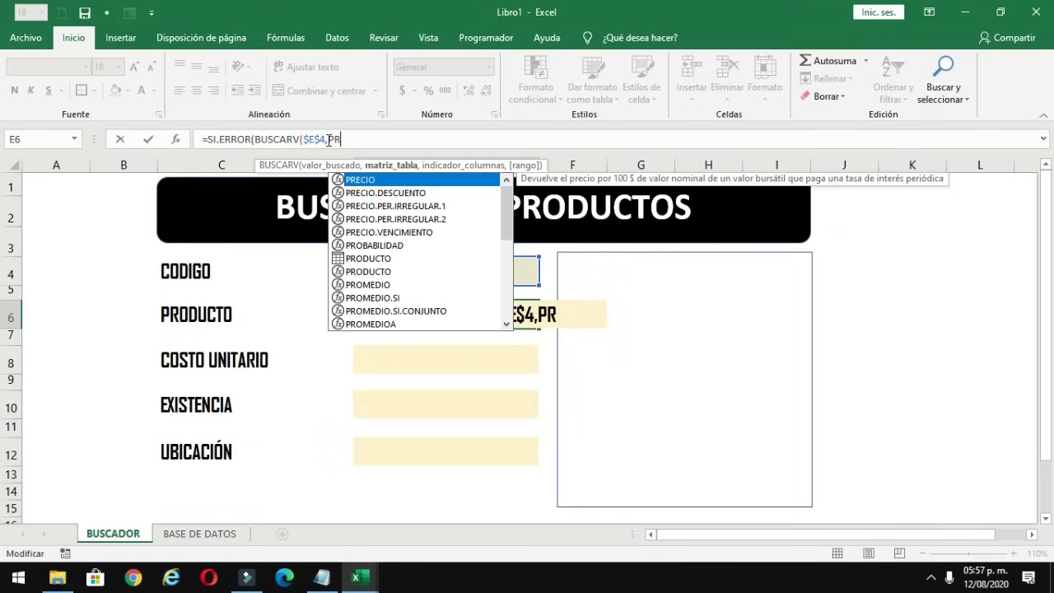
{"action": "type", "text": "ODUC"}
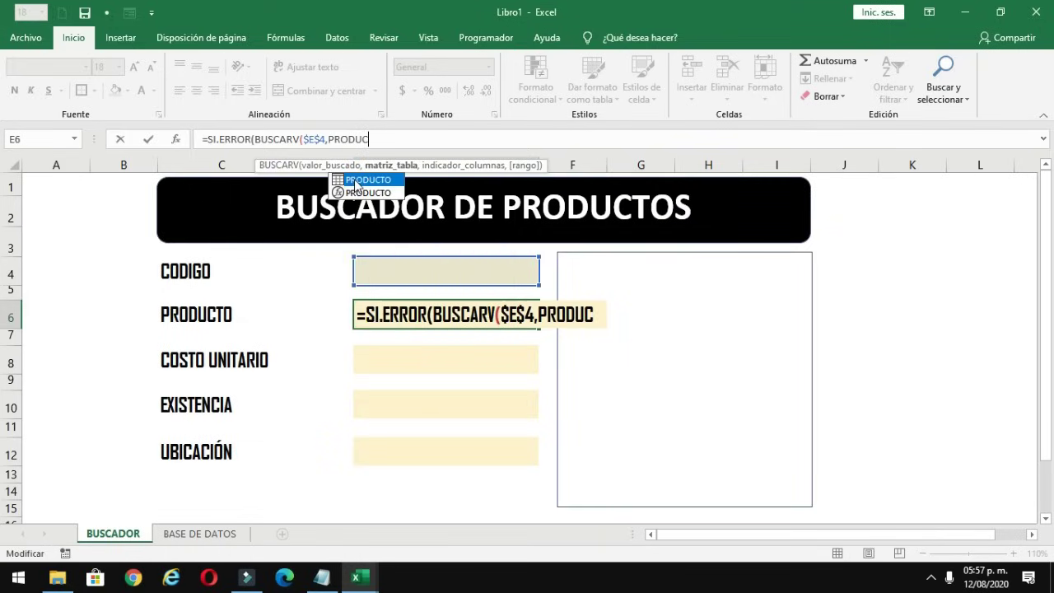
{"action": "double_click", "coordinate": [354, 180]}
{"action": "type", "text": ","}
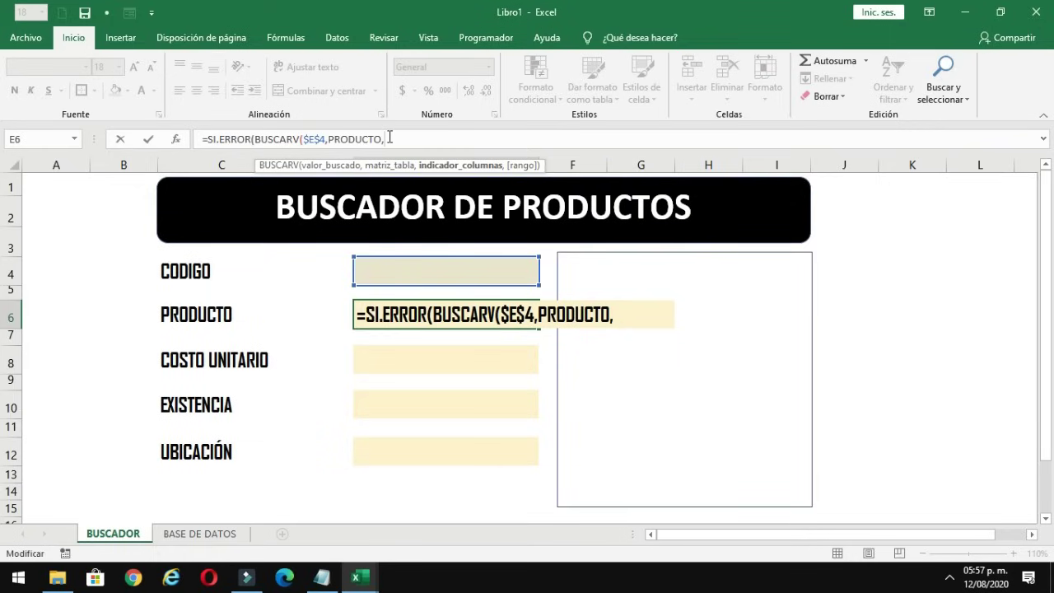
- Finish the formula with column 2, FALSO for an exact match, and the "NO EXISTE" fallback
{"action": "left_click", "coordinate": [200, 535]}
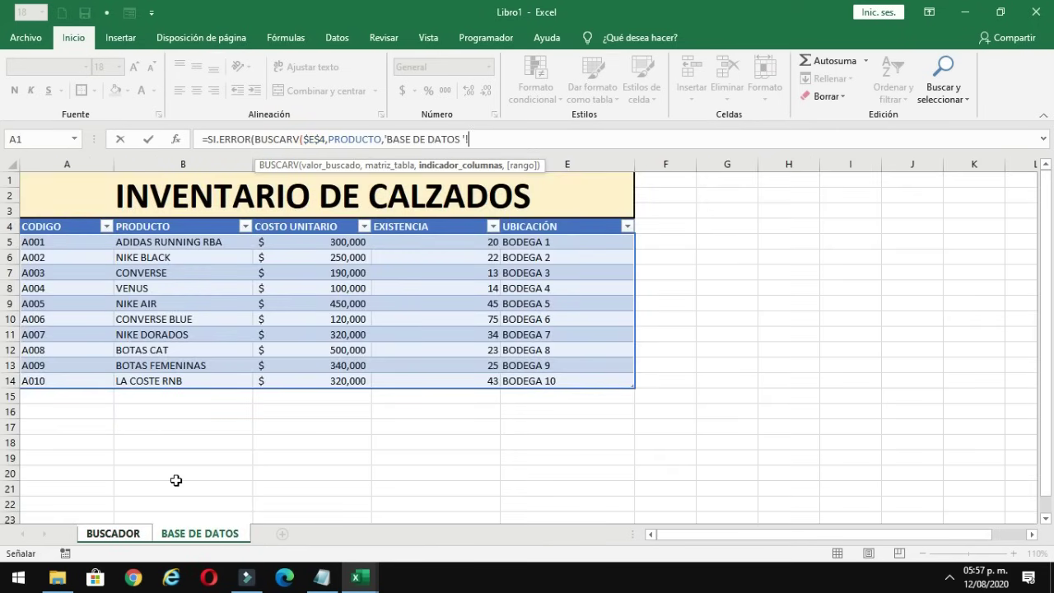
{"action": "left_click", "coordinate": [115, 533]}
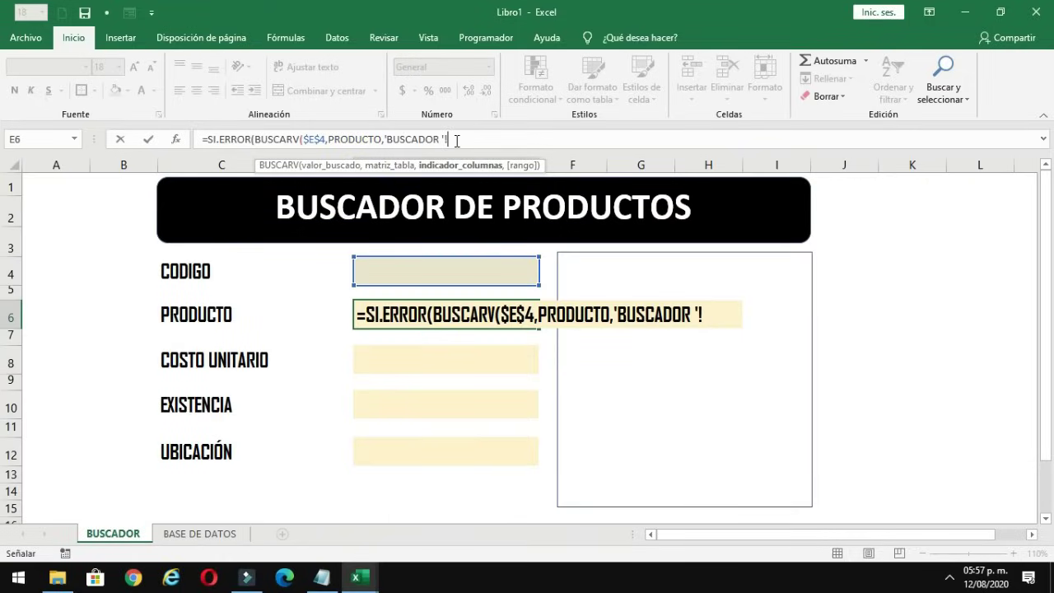
{"action": "key", "text": "BackSpace"}
{"action": "key", "text": "BackSpace"}
{"action": "key", "text": "BackSpace"}
{"action": "key", "text": "BackSpace"}
{"action": "key", "text": "BackSpace"}
{"action": "key", "text": "BackSpace"}
{"action": "key", "text": "BackSpace"}
{"action": "key", "text": "BackSpace"}
{"action": "key", "text": "BackSpace"}
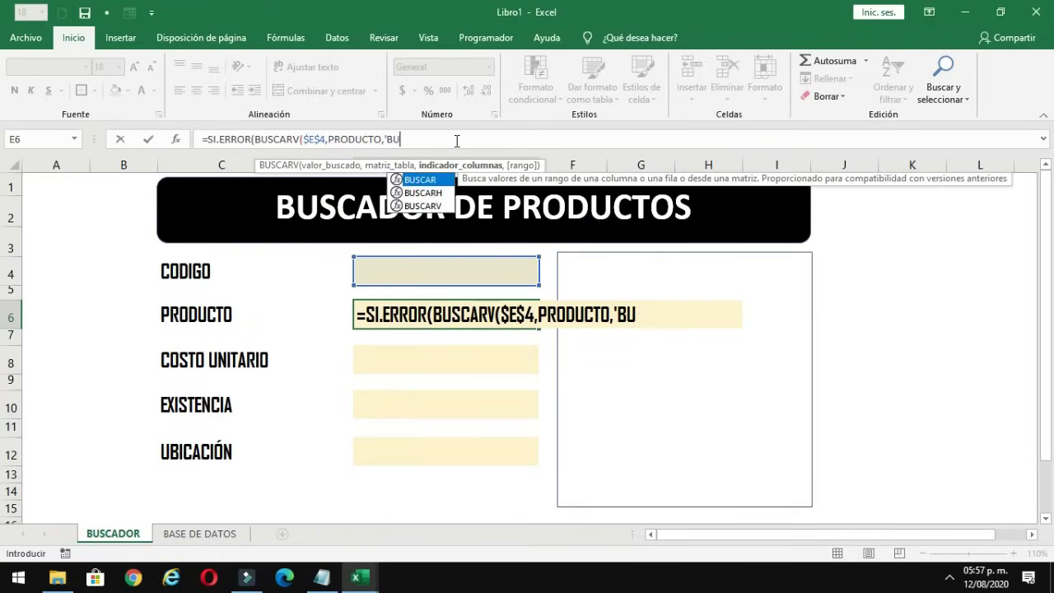
{"action": "key", "text": "BackSpace"}
{"action": "key", "text": "BackSpace"}
{"action": "type", "text": "2"}
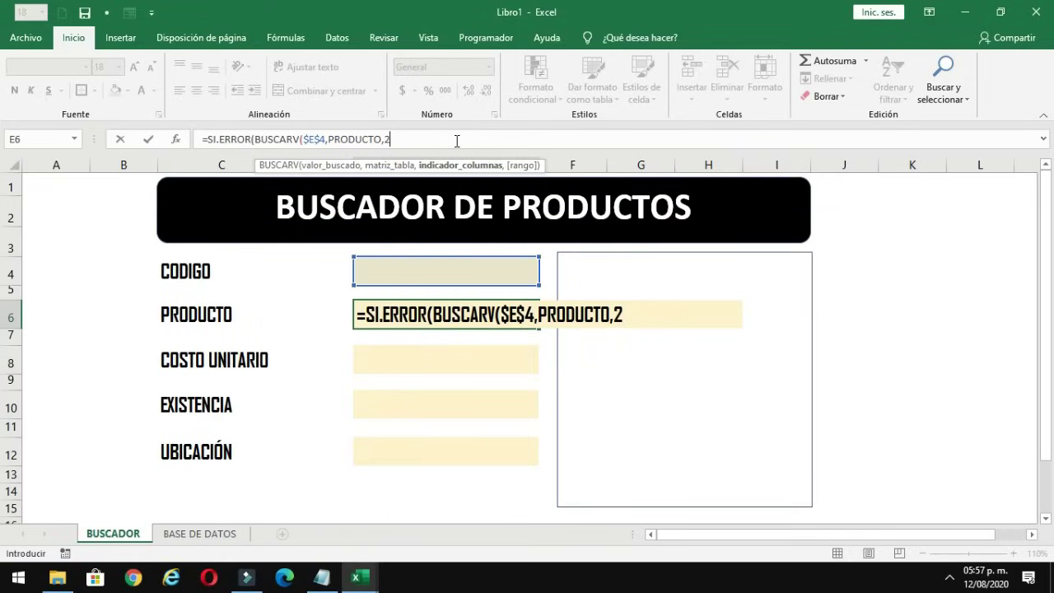
{"action": "type", "text": ","}
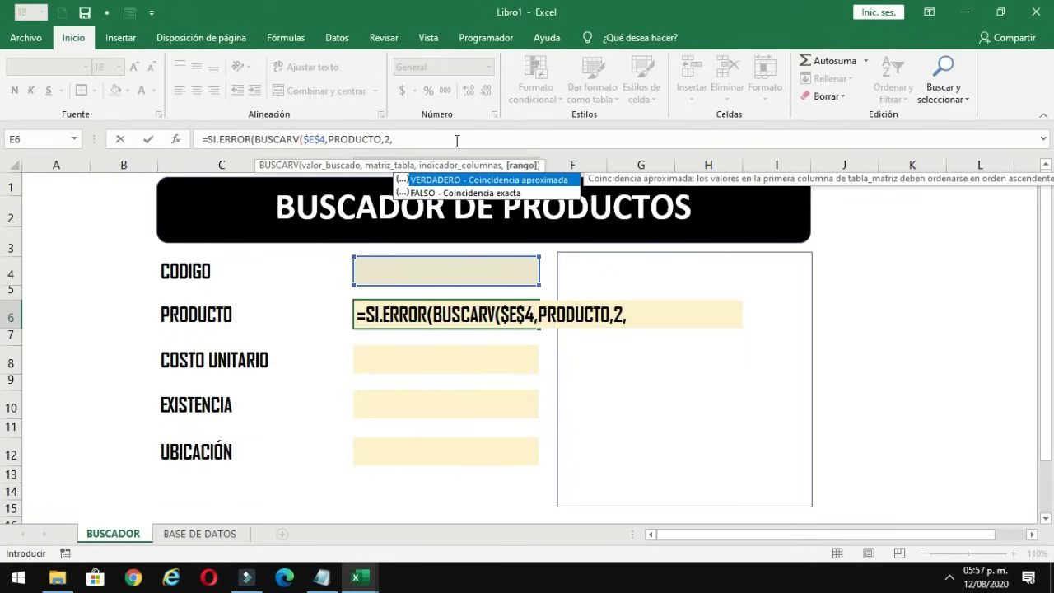
{"action": "double_click", "coordinate": [466, 194]}
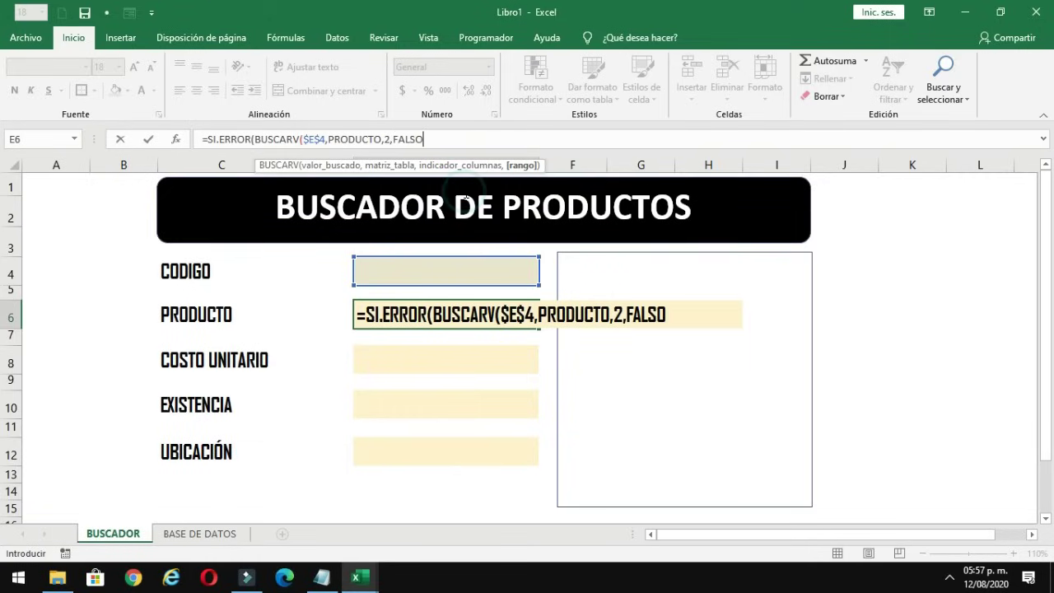
{"action": "type", "text": ")"}
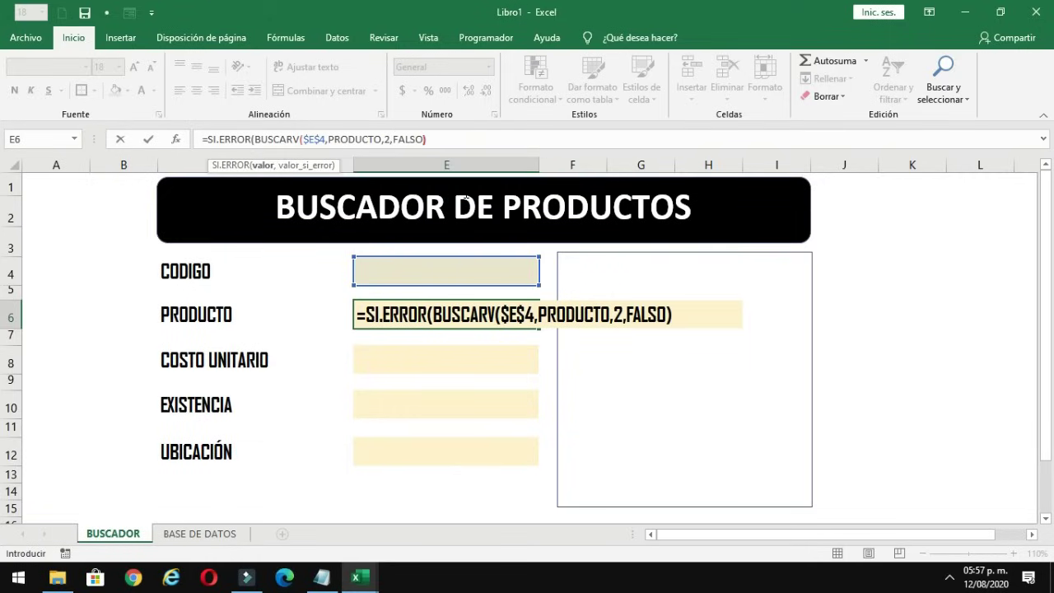
{"action": "type", "text": ","}
{"action": "type", "text": "NO EXIS"}
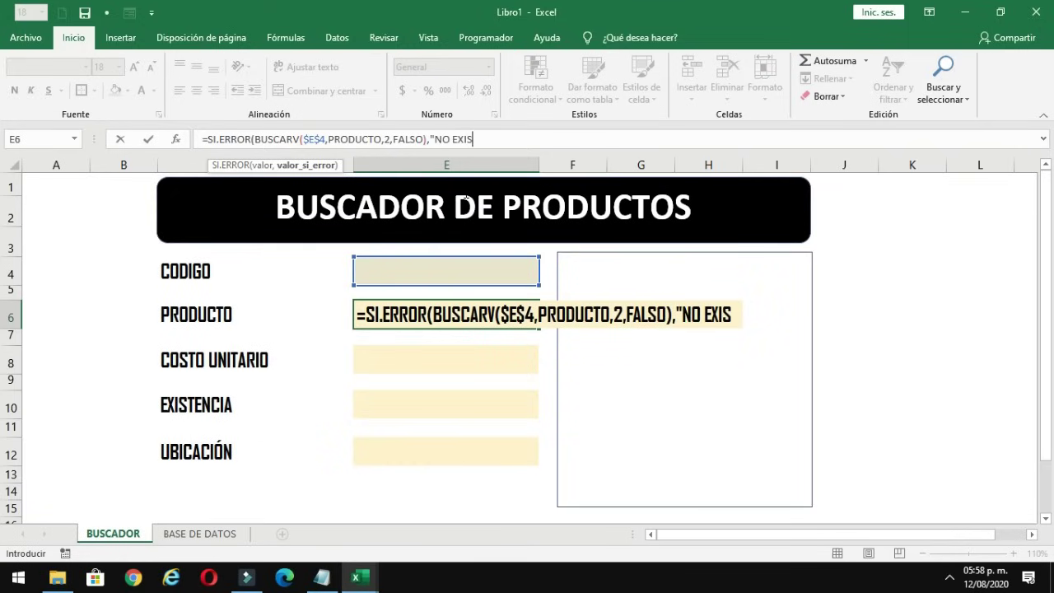
{"action": "type", "text": "TE\""}
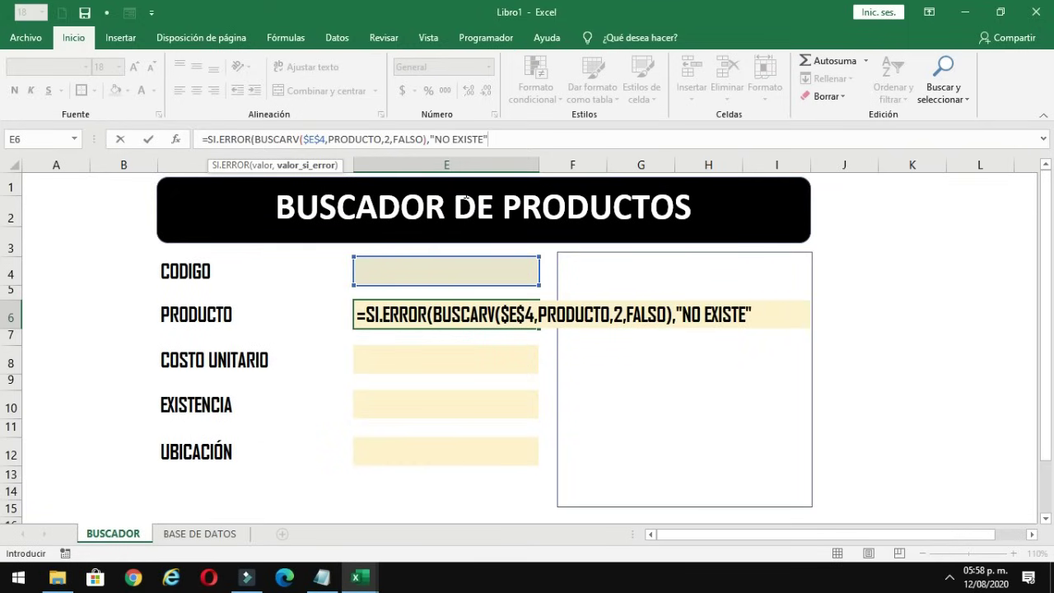
{"action": "type", "text": ")"}
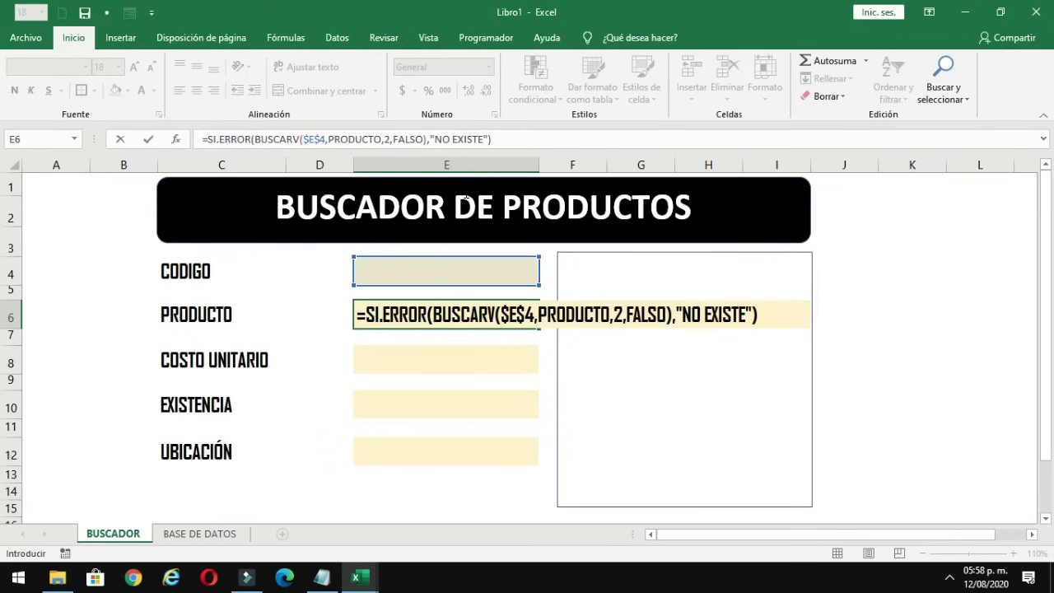
{"action": "key", "text": "Return"}
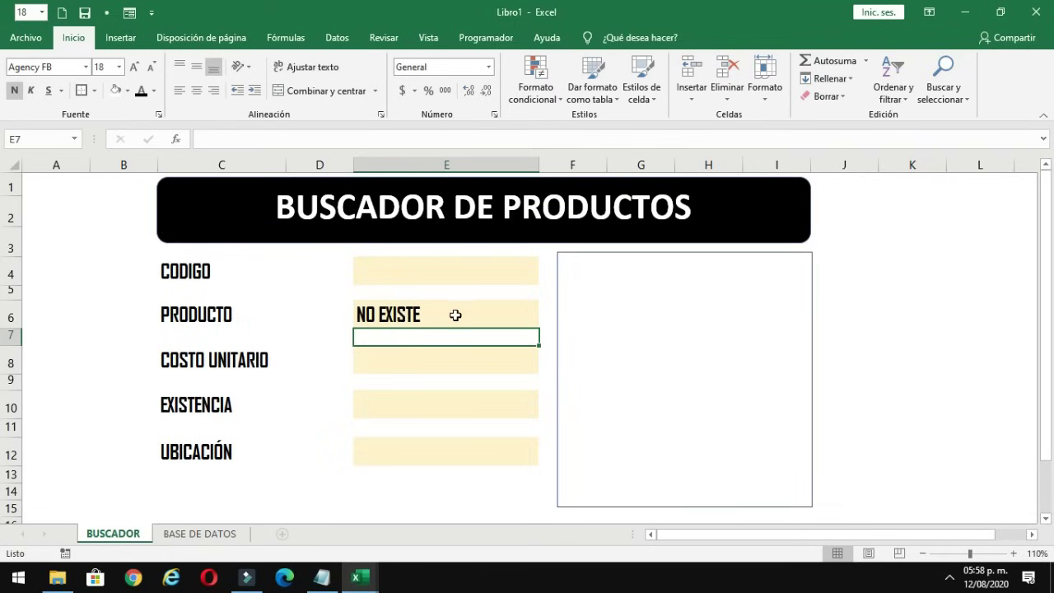
- Confirm A003 is CONVERSE in BASE DE DATOS, enter A003 in E4, and copy E6's formula
{"action": "left_click", "coordinate": [199, 534]}
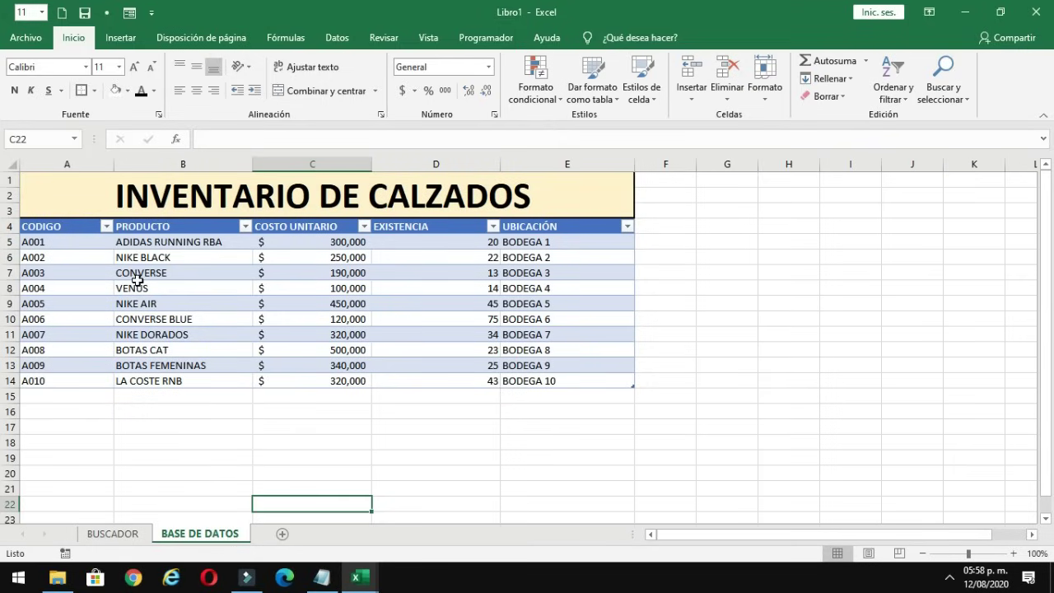
{"action": "left_click", "coordinate": [125, 274]}
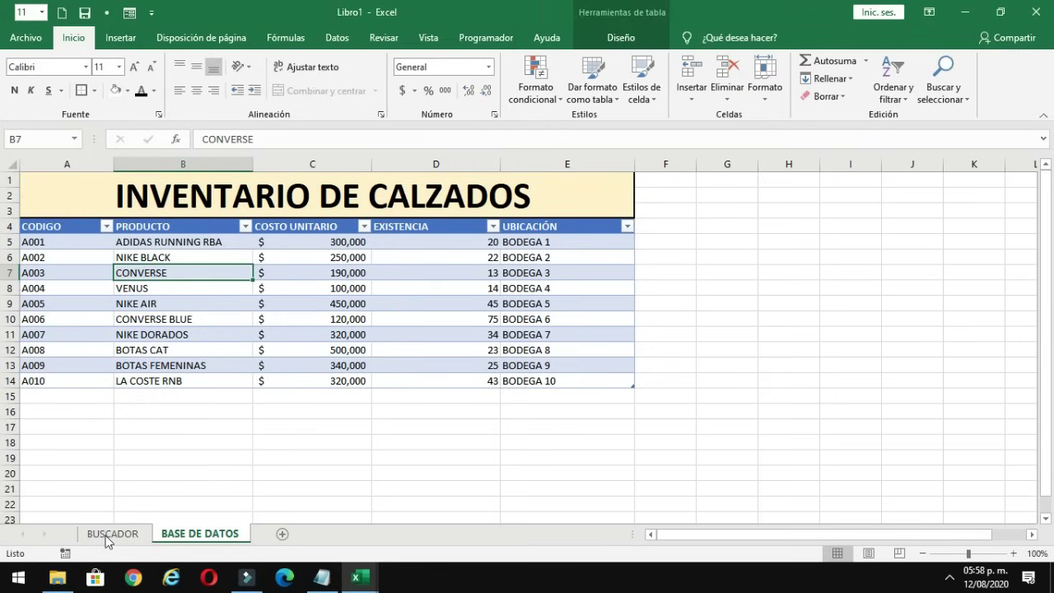
{"action": "left_click", "coordinate": [112, 533]}
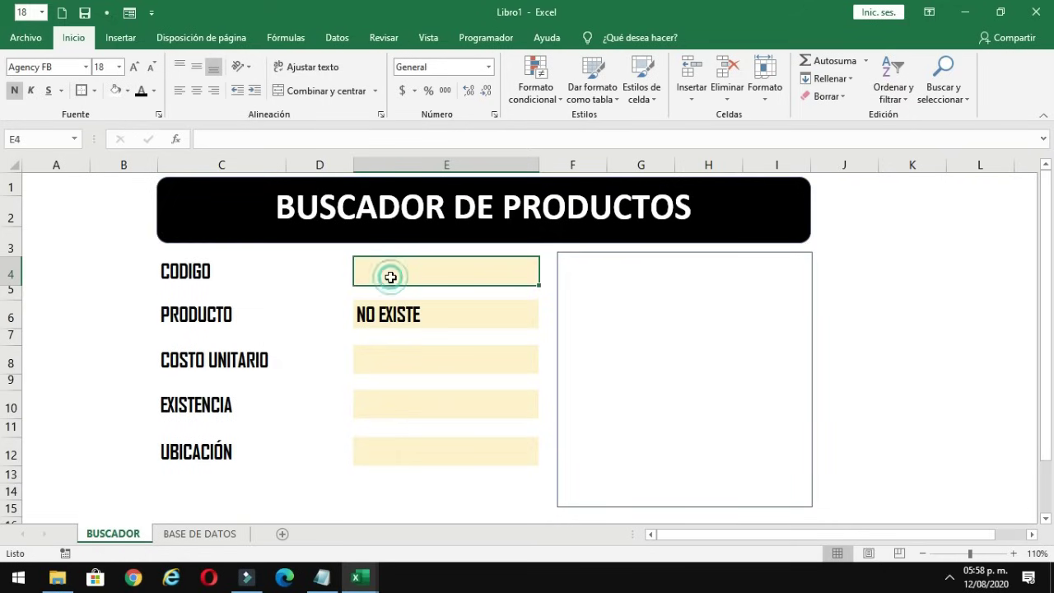
{"action": "type", "text": "A003"}
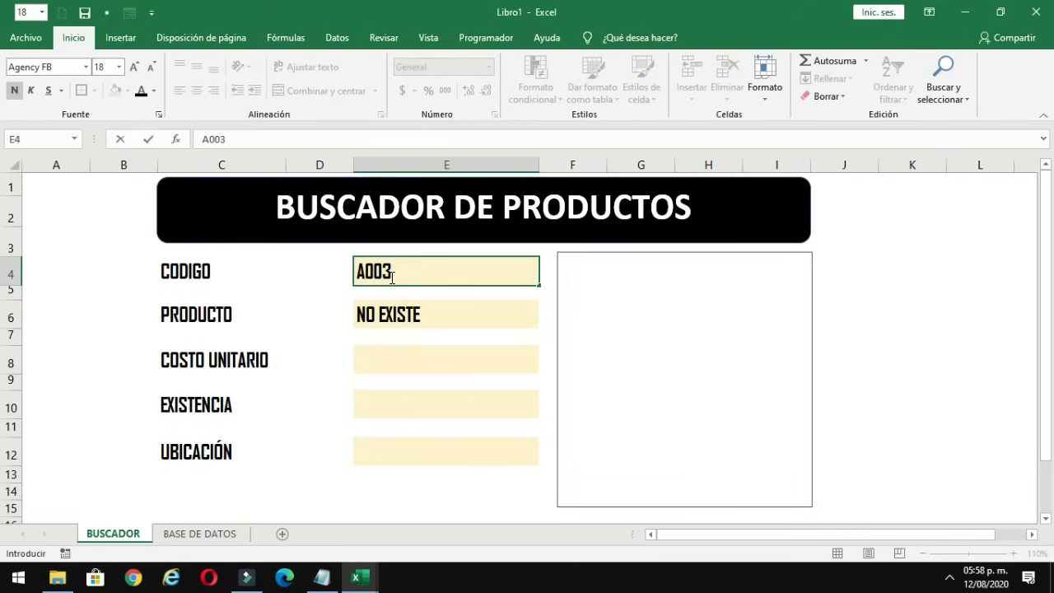
{"action": "key", "text": "Return"}
{"action": "left_click", "coordinate": [454, 317]}
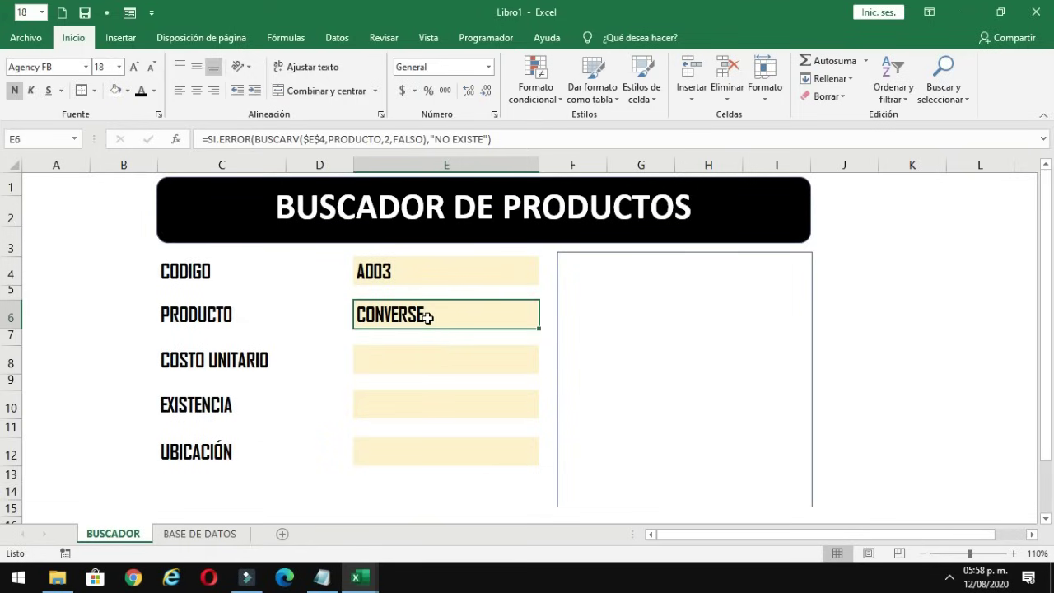
{"action": "key", "text": "ctrl+c"}
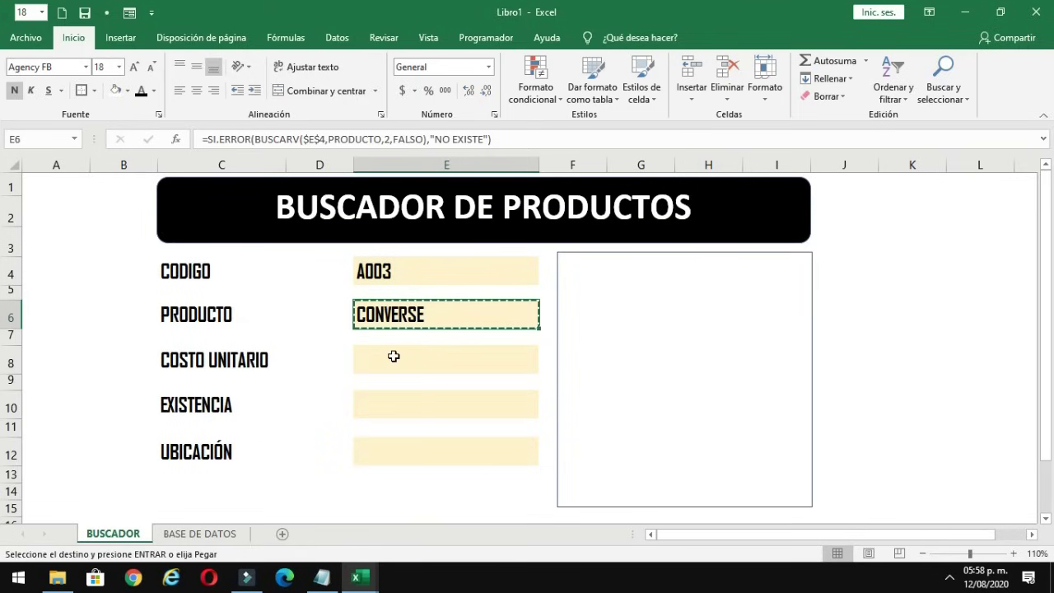
- Paste the lookup formula into COSTO UNITARIO E8 with column index 3, showing 190000
{"action": "left_click", "coordinate": [394, 356]}
{"action": "key", "text": "ctrl+v"}
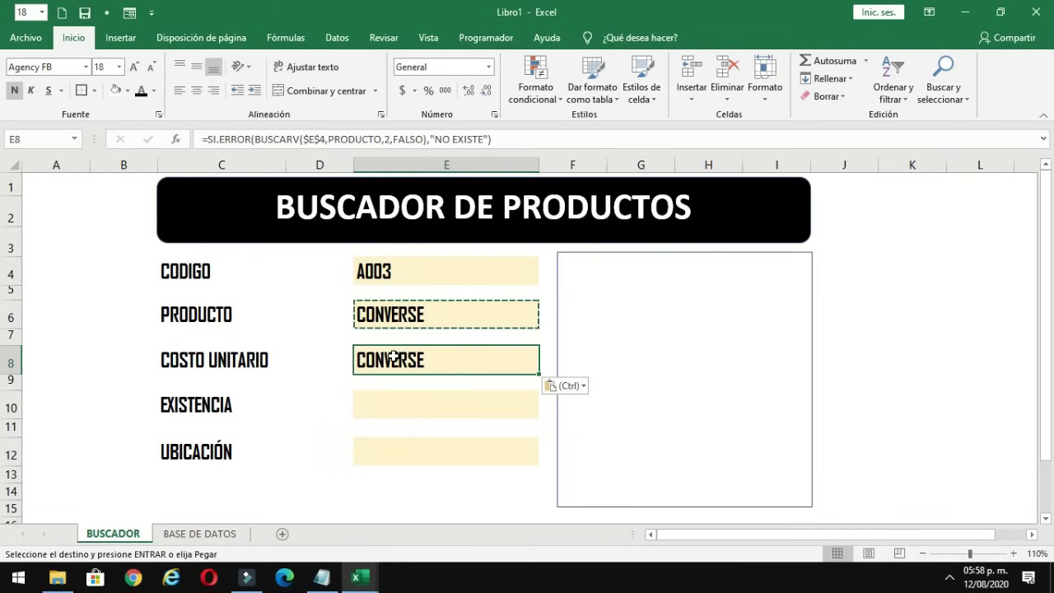
{"action": "left_click", "coordinate": [320, 393]}
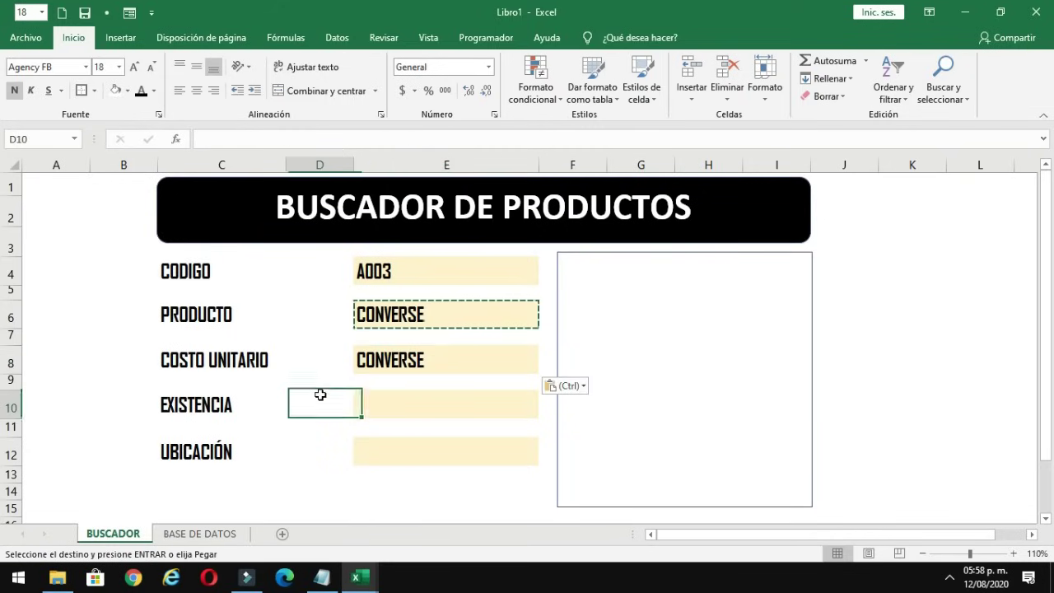
{"action": "key", "text": "F2"}
{"action": "left_click", "coordinate": [384, 358]}
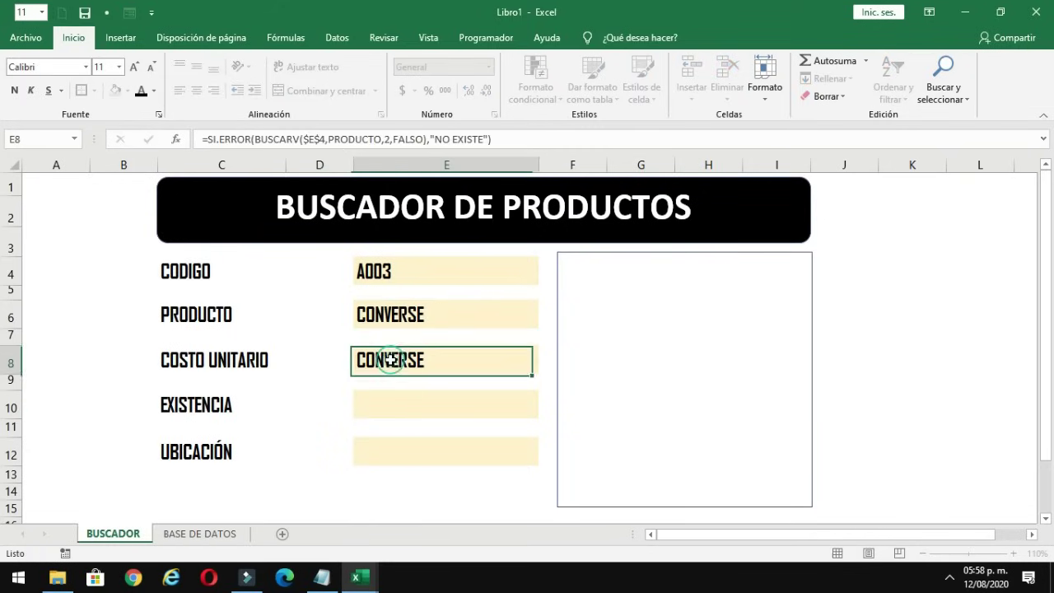
{"action": "left_click", "coordinate": [399, 316]}
{"action": "left_click", "coordinate": [400, 359]}
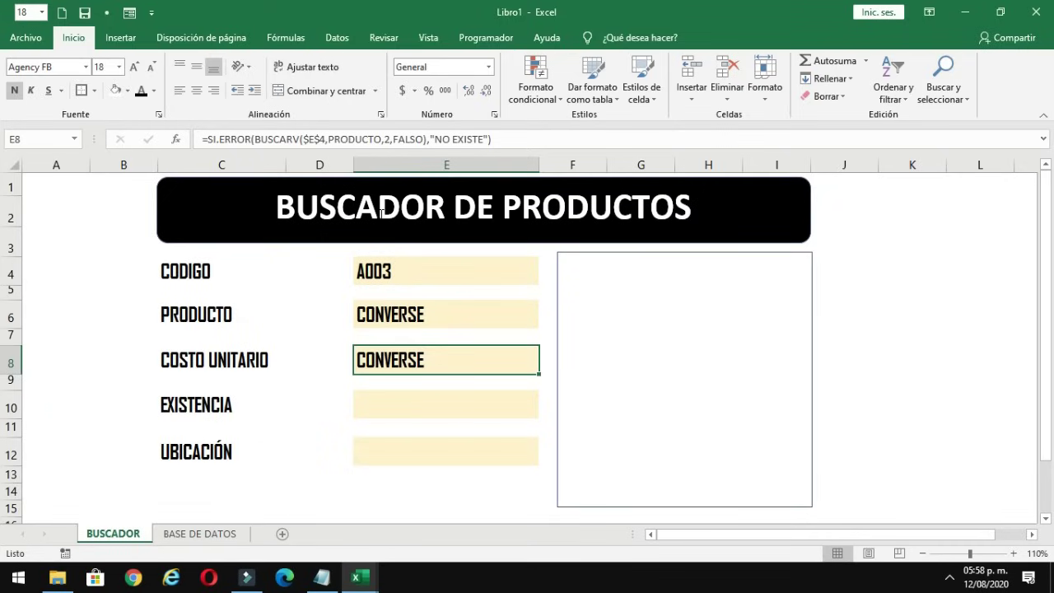
{"action": "left_click", "coordinate": [390, 140]}
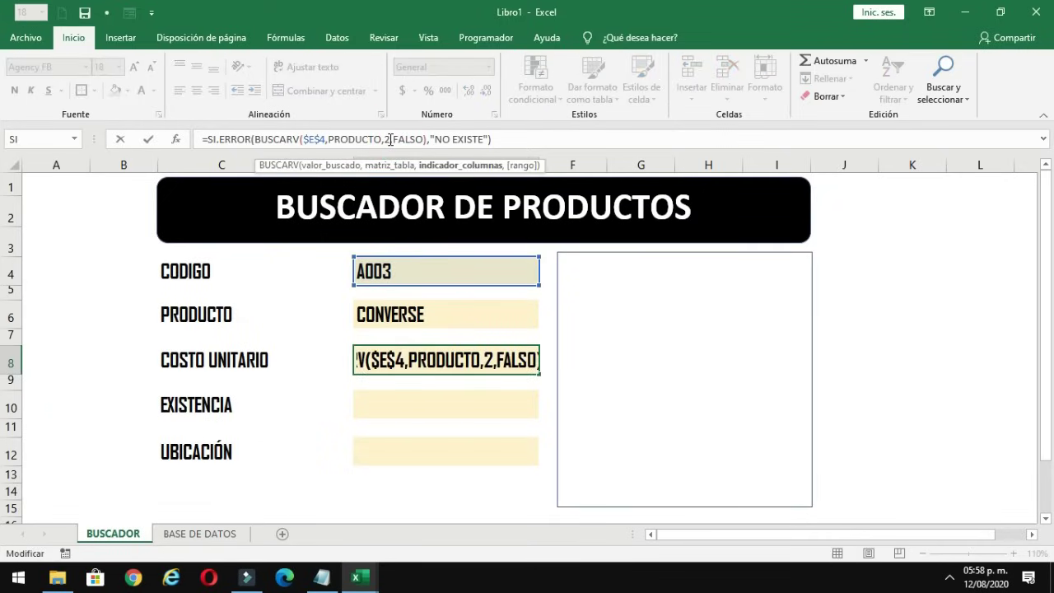
{"action": "key", "text": "BackSpace"}
{"action": "type", "text": "3"}
{"action": "key", "text": "Return"}
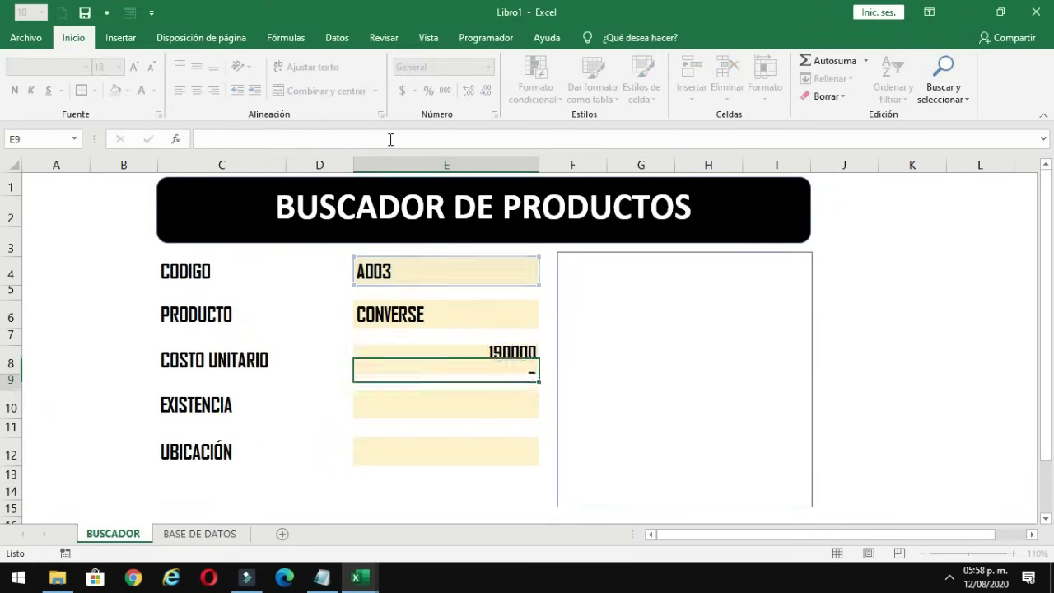
- Format the E8 cost as currency with no decimal places
{"action": "left_click", "coordinate": [441, 363]}
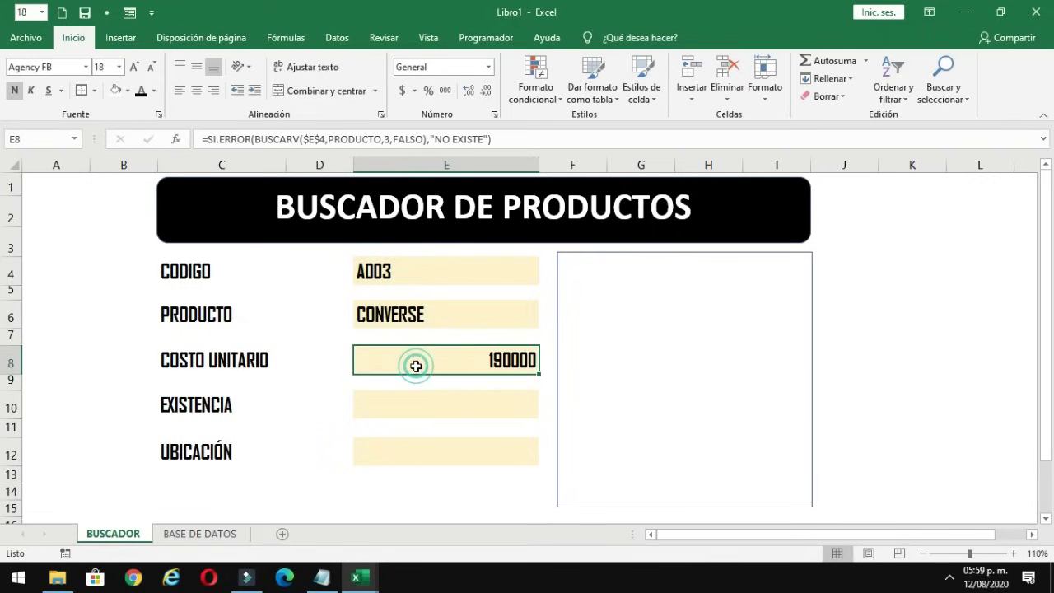
{"action": "left_click", "coordinate": [402, 90]}
{"action": "left_click", "coordinate": [486, 91]}
{"action": "left_click", "coordinate": [486, 91]}
{"action": "left_click", "coordinate": [325, 410]}
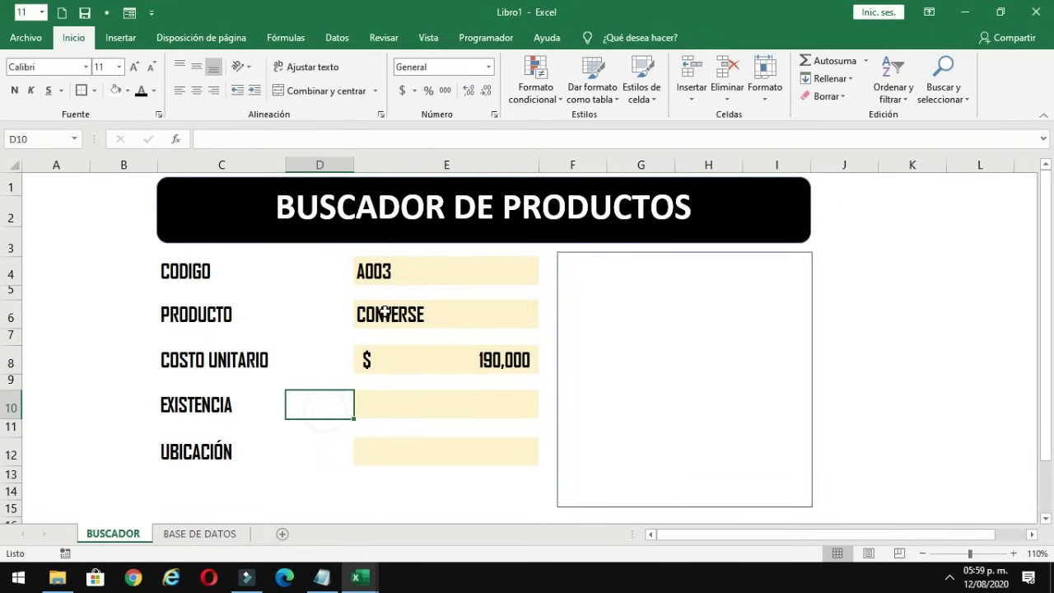
- Copy E6's formula into EXISTENCIA E10 with column index 4, showing 13
{"action": "left_click", "coordinate": [372, 313]}
{"action": "key", "text": "ctrl+c"}
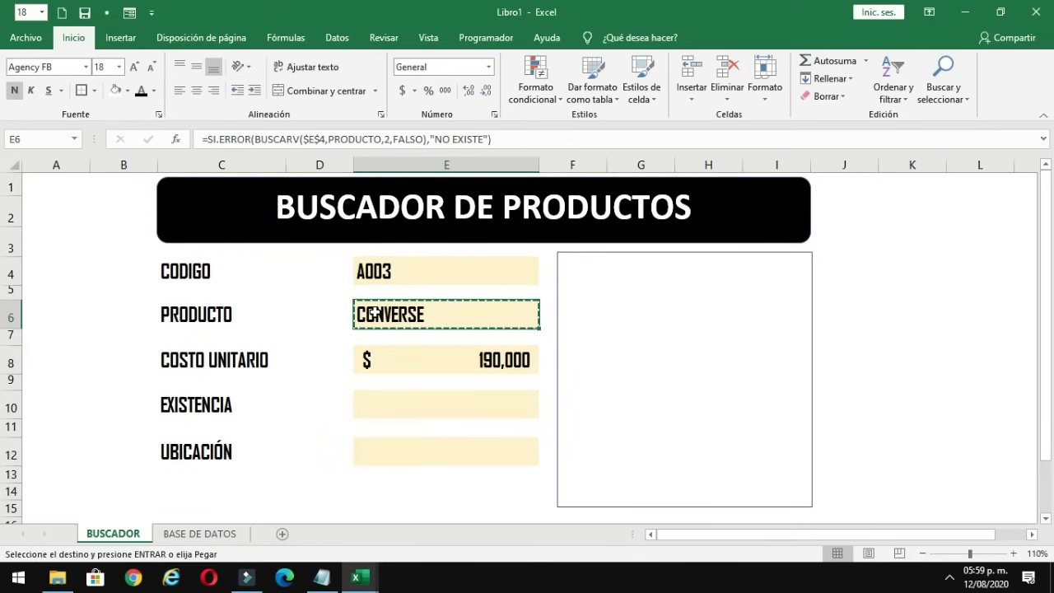
{"action": "left_click", "coordinate": [376, 408]}
{"action": "key", "text": "ctrl+v"}
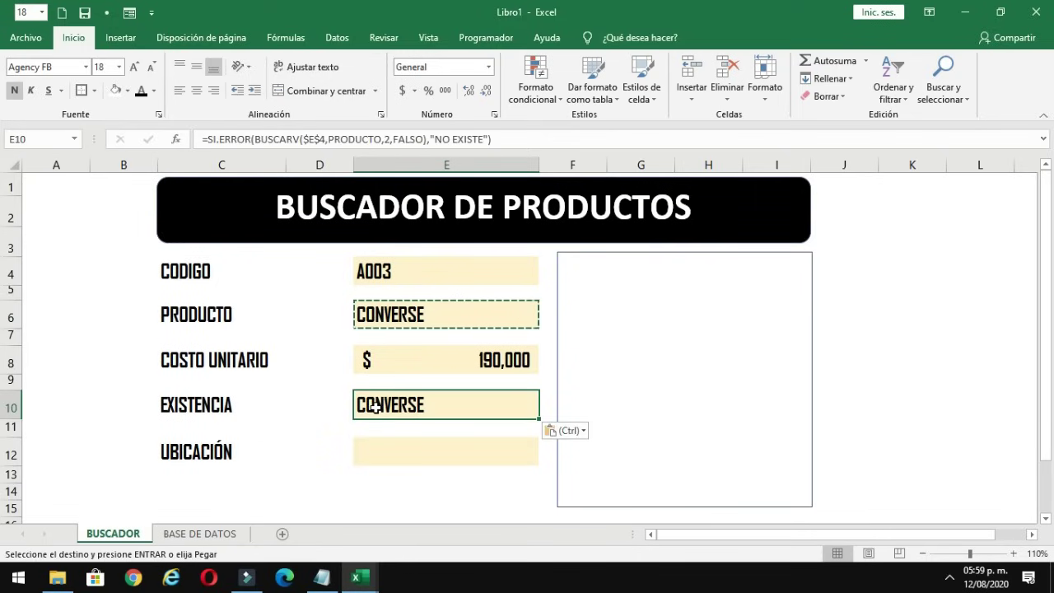
{"action": "left_click", "coordinate": [389, 140]}
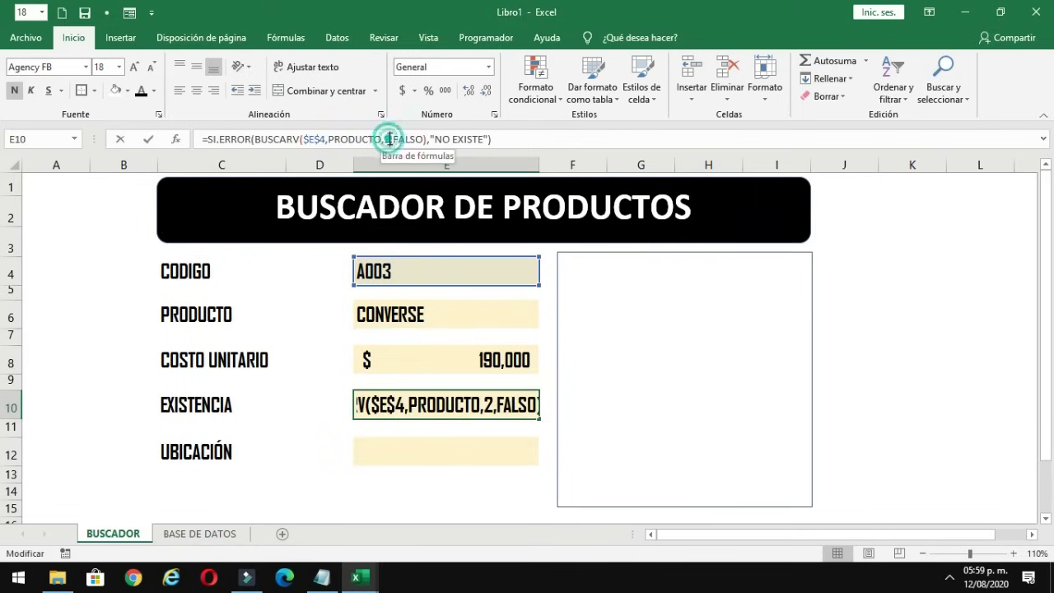
{"action": "key", "text": "BackSpace"}
{"action": "type", "text": "4"}
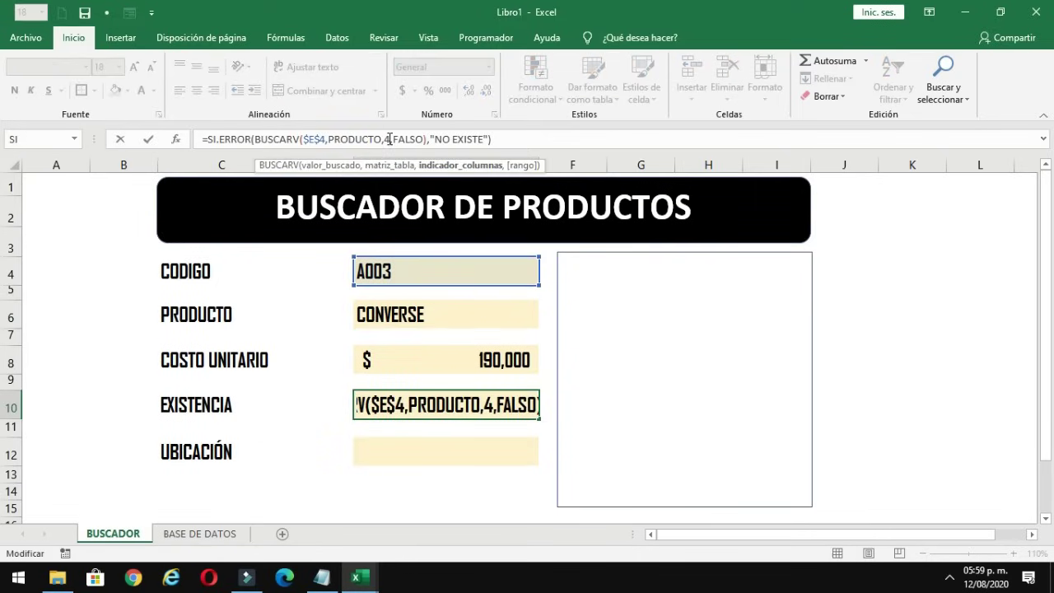
{"action": "key", "text": "Return"}
- Copy E6's formula into UBICACIÓN E12 with column index 5, showing BODEGA 3
{"action": "left_click", "coordinate": [403, 317]}
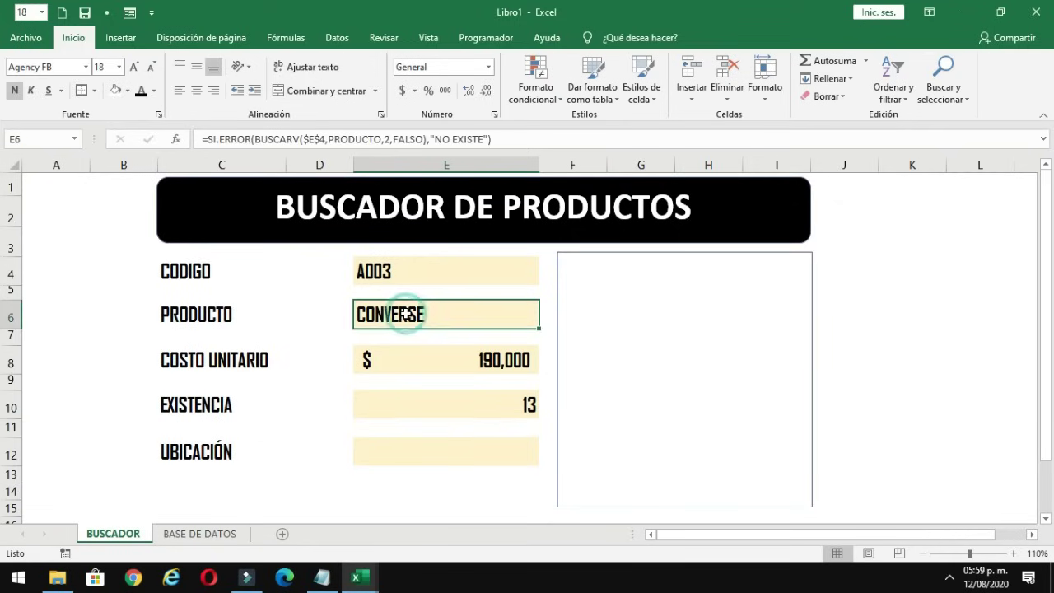
{"action": "key", "text": "ctrl+c"}
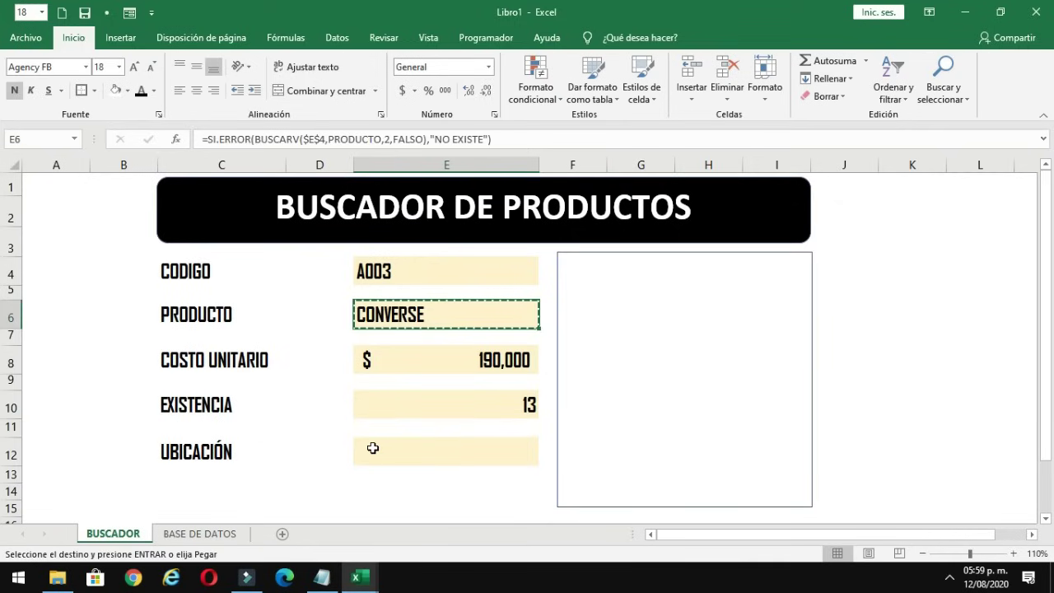
{"action": "left_click", "coordinate": [372, 447]}
{"action": "key", "text": "ctrl+v"}
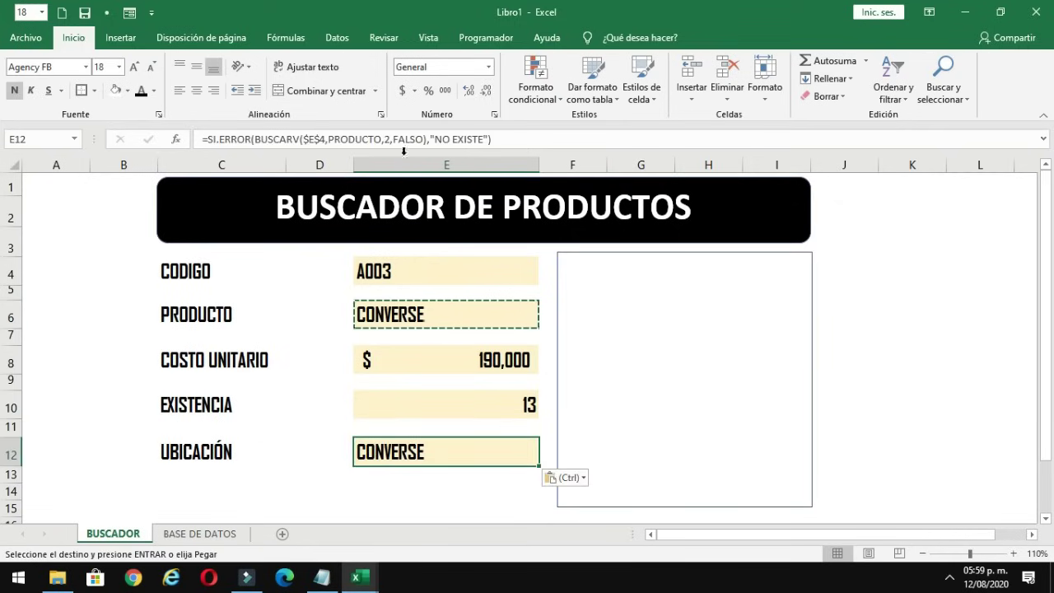
{"action": "left_click", "coordinate": [390, 139]}
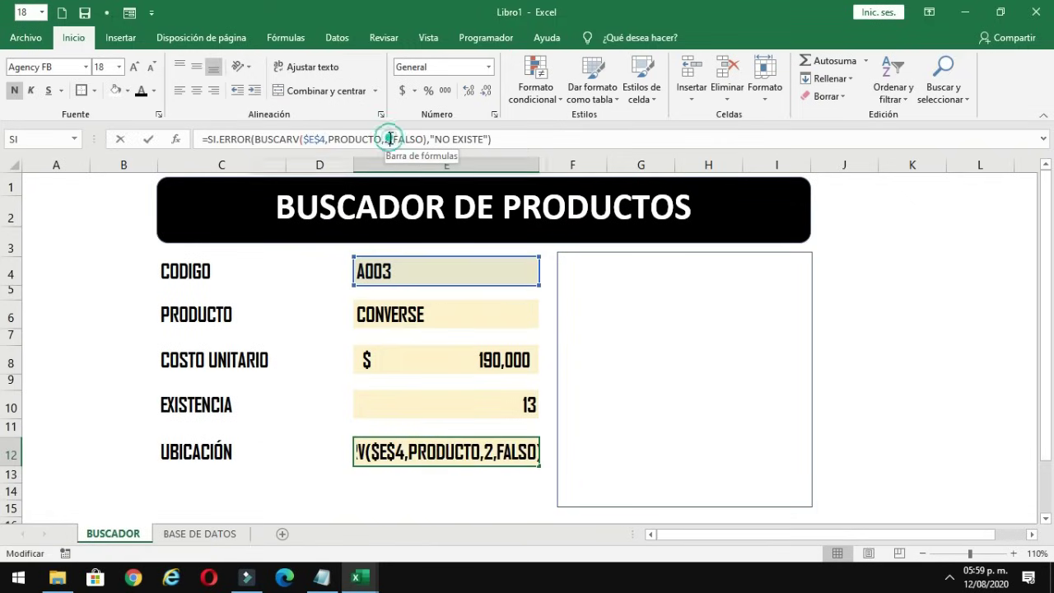
{"action": "key", "text": "BackSpace"}
{"action": "type", "text": "5"}
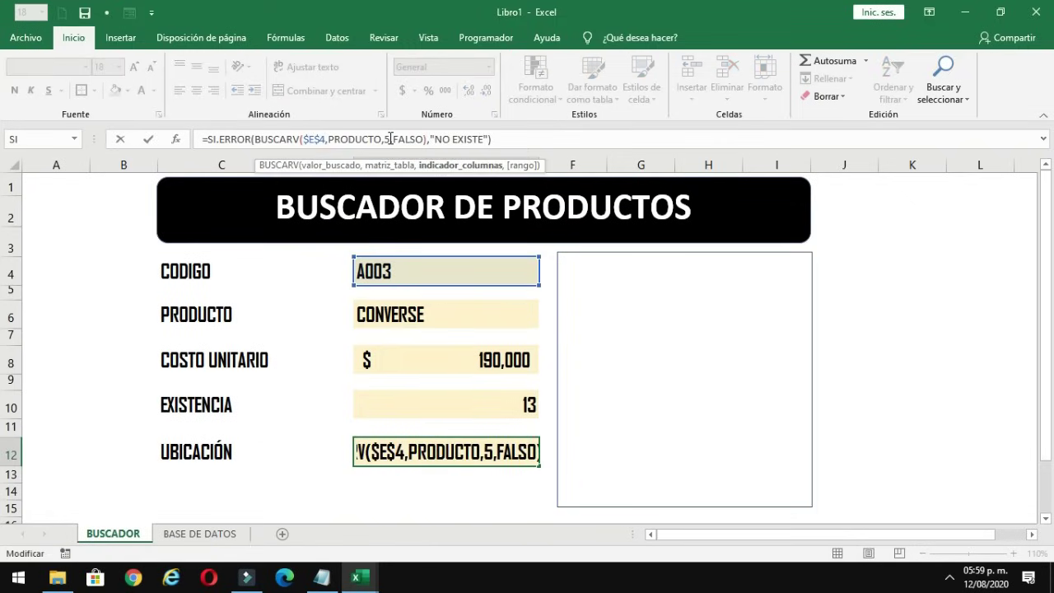
{"action": "key", "text": "Return"}
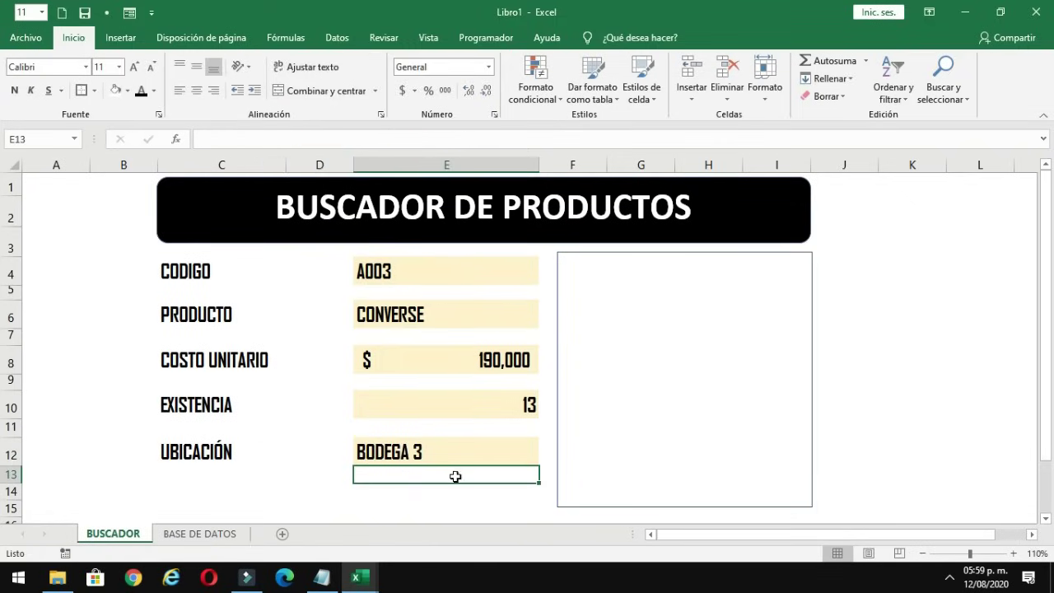
- Enter code A005 in E4 so the form shows NIKE AIR, $ 450,000, 45 and BODEGA 5
{"action": "left_click", "coordinate": [392, 273]}
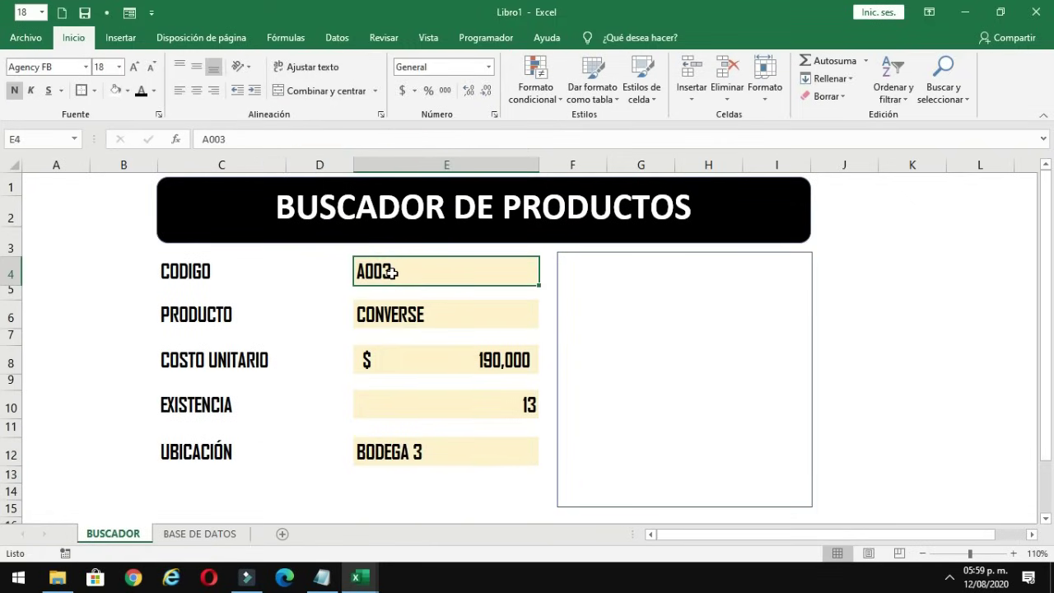
{"action": "type", "text": "A005"}
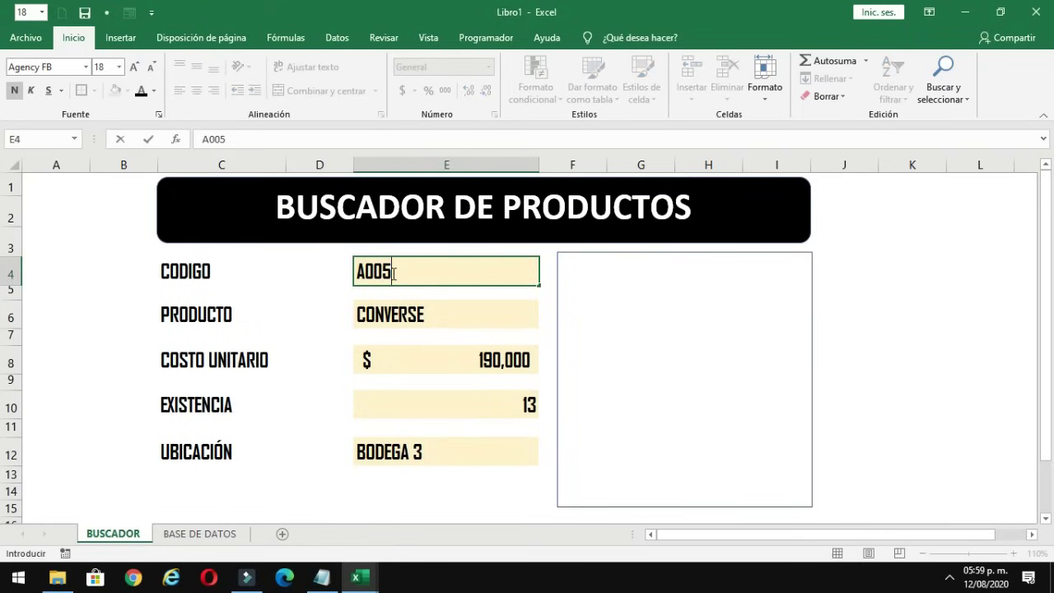
{"action": "key", "text": "Return"}
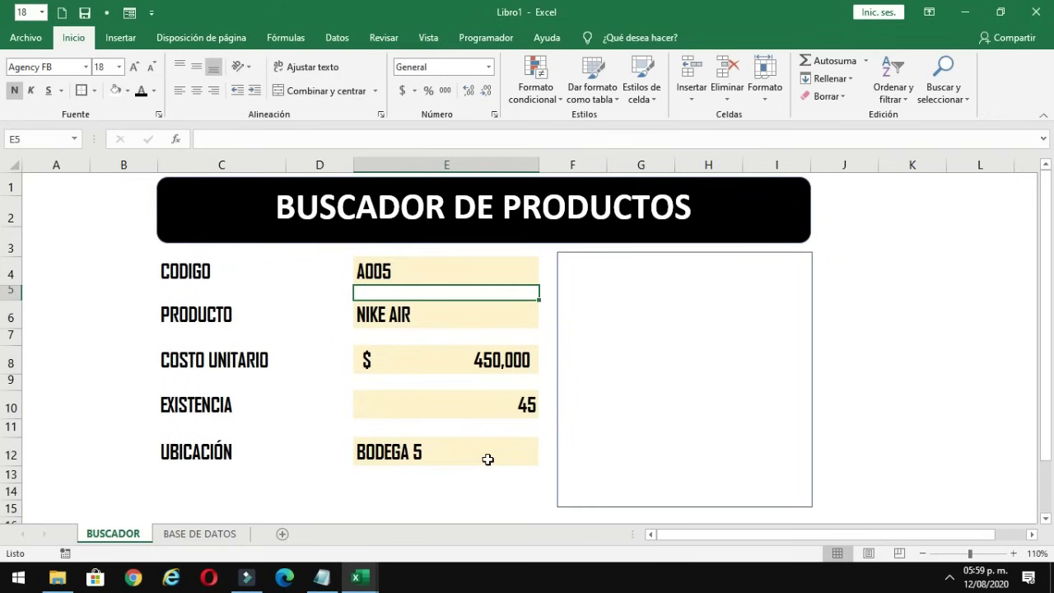
- Name the empty picture-frame rectangle IMAGEN in the Name Box and verify the name
{"action": "left_click", "coordinate": [658, 363]}
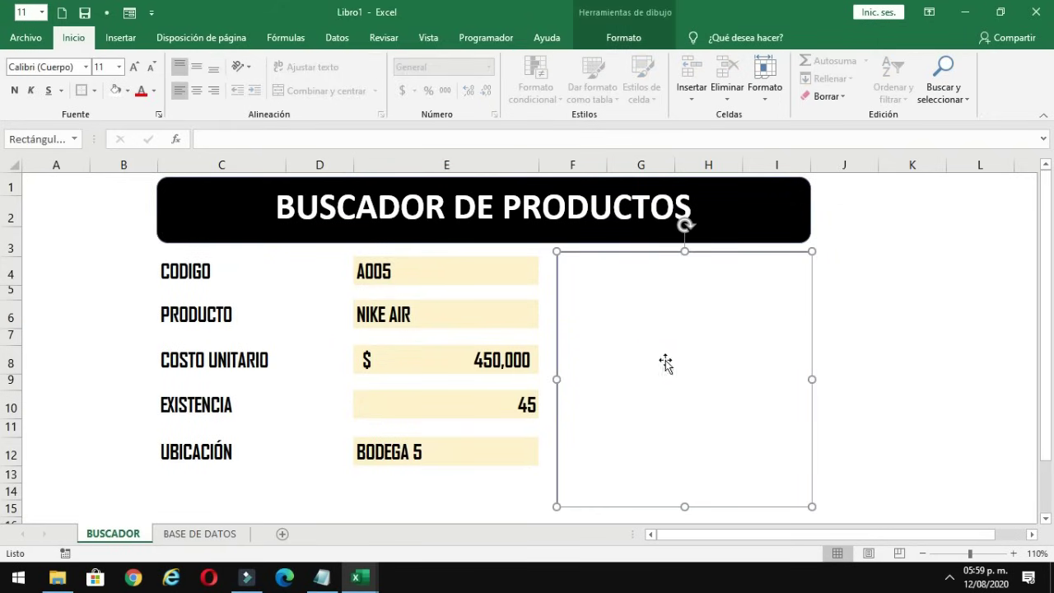
{"action": "left_click", "coordinate": [51, 139]}
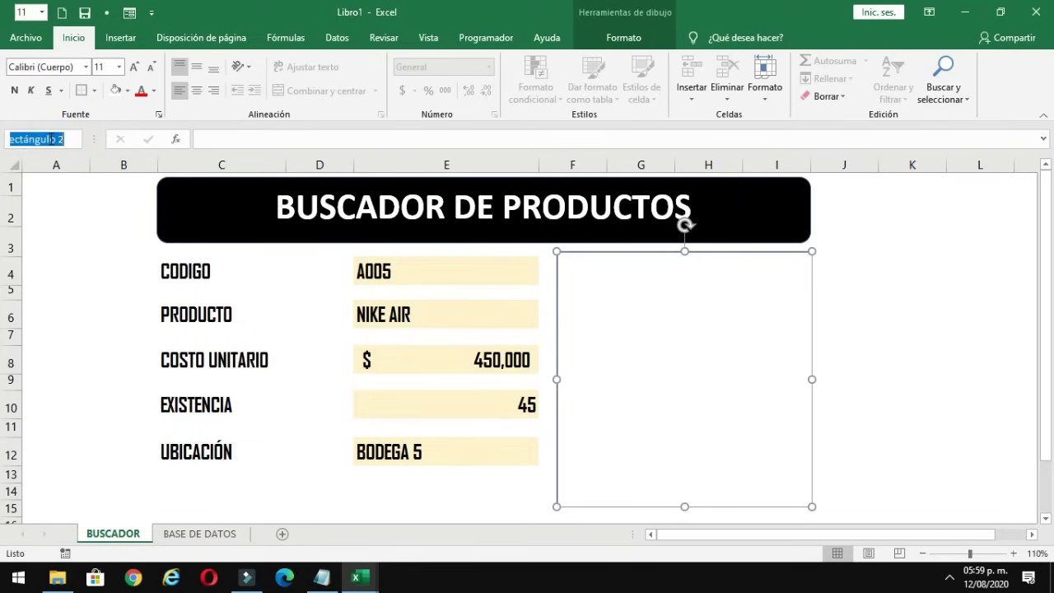
{"action": "type", "text": "IMAGEN"}
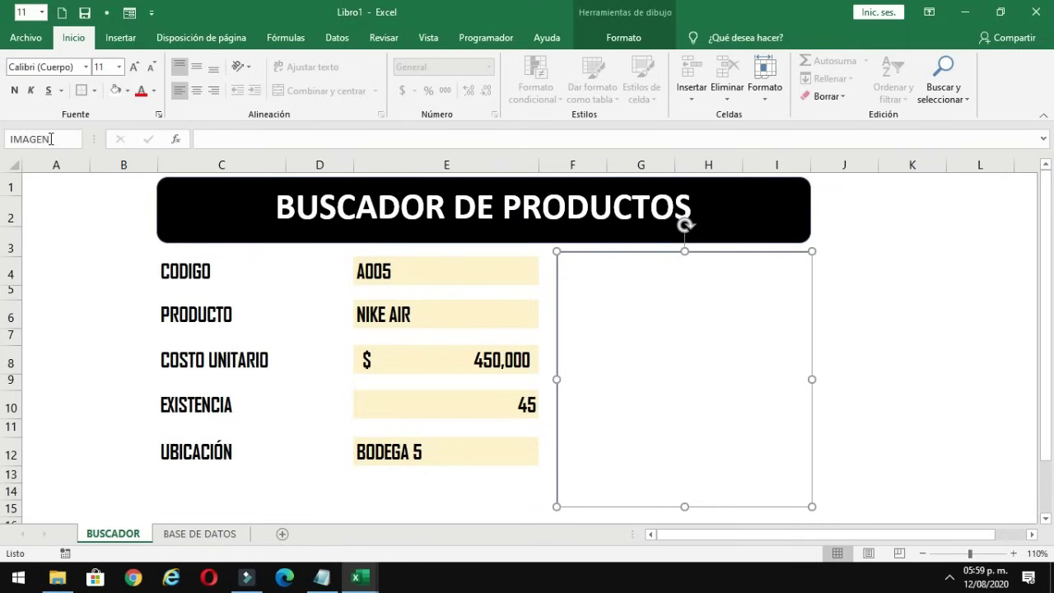
{"action": "key", "text": "Return"}
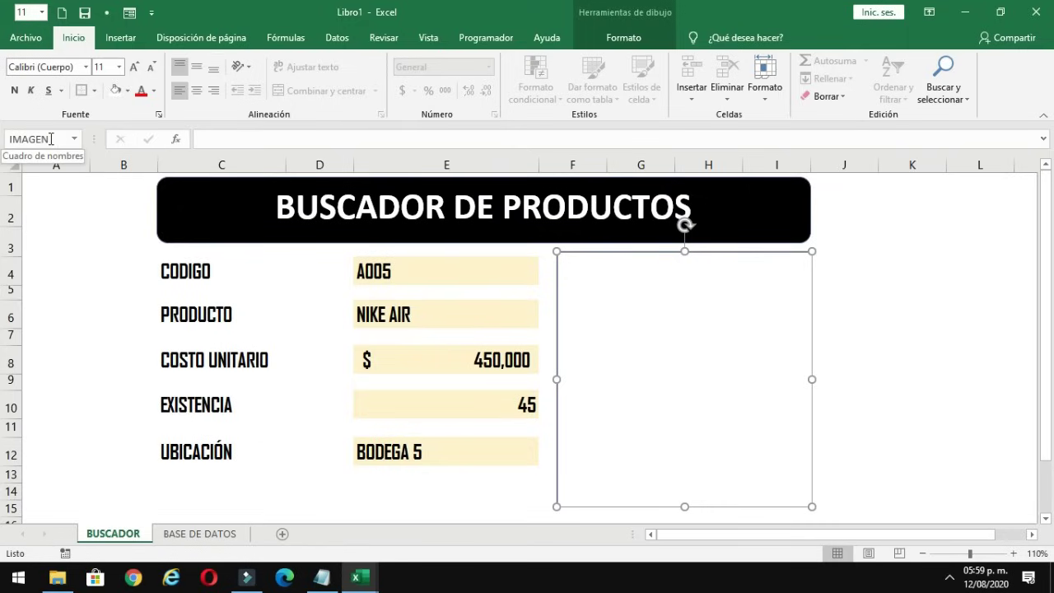
{"action": "left_click", "coordinate": [958, 407]}
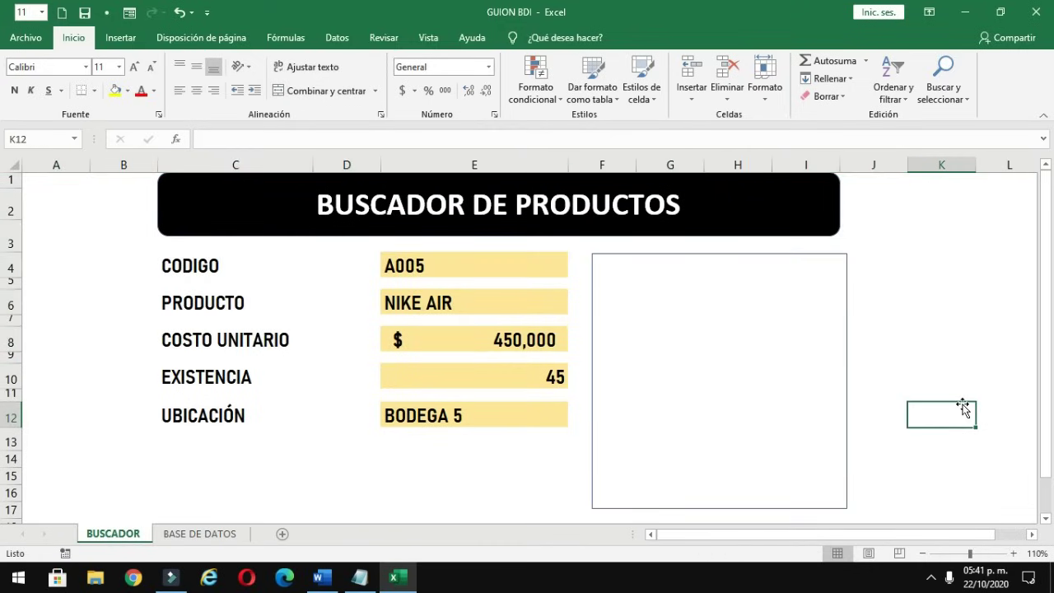
{"action": "left_click", "coordinate": [722, 360]}
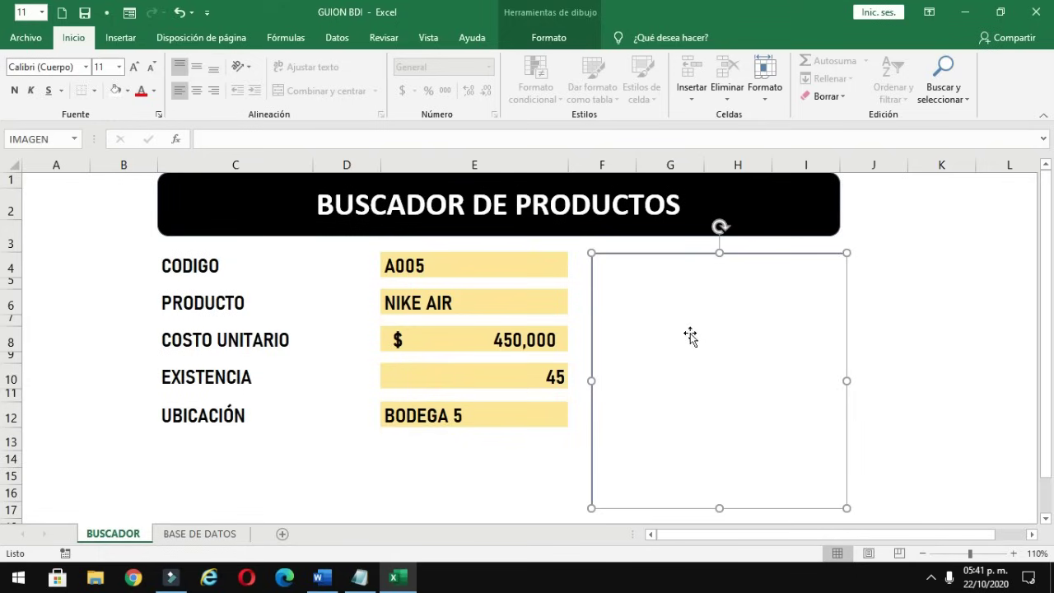
{"action": "left_click", "coordinate": [917, 313]}
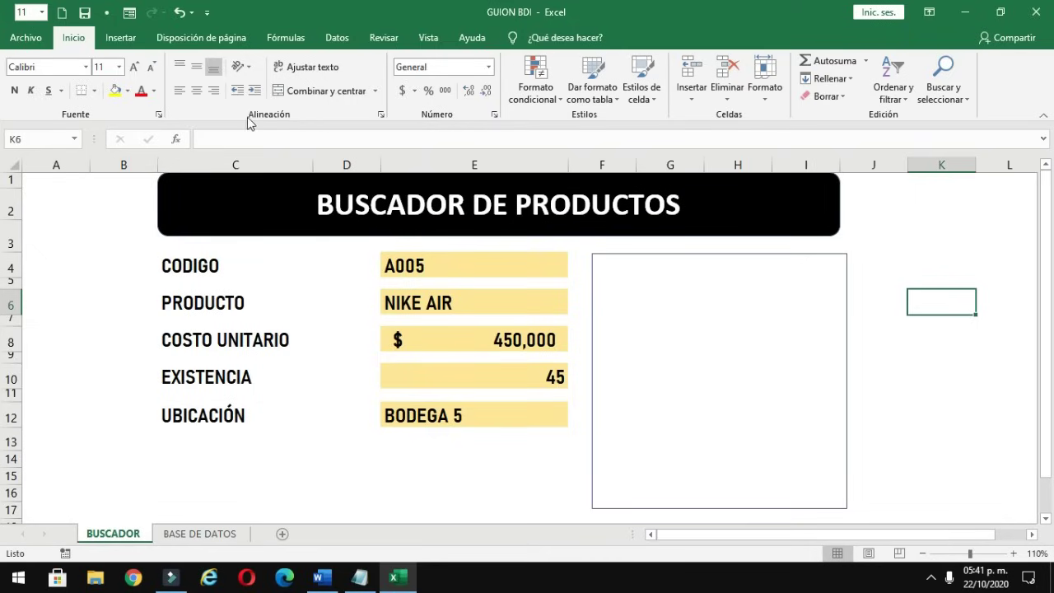
- Enable the Programador tab through Personalizar la cinta de opciones
{"action": "right_click", "coordinate": [318, 112]}
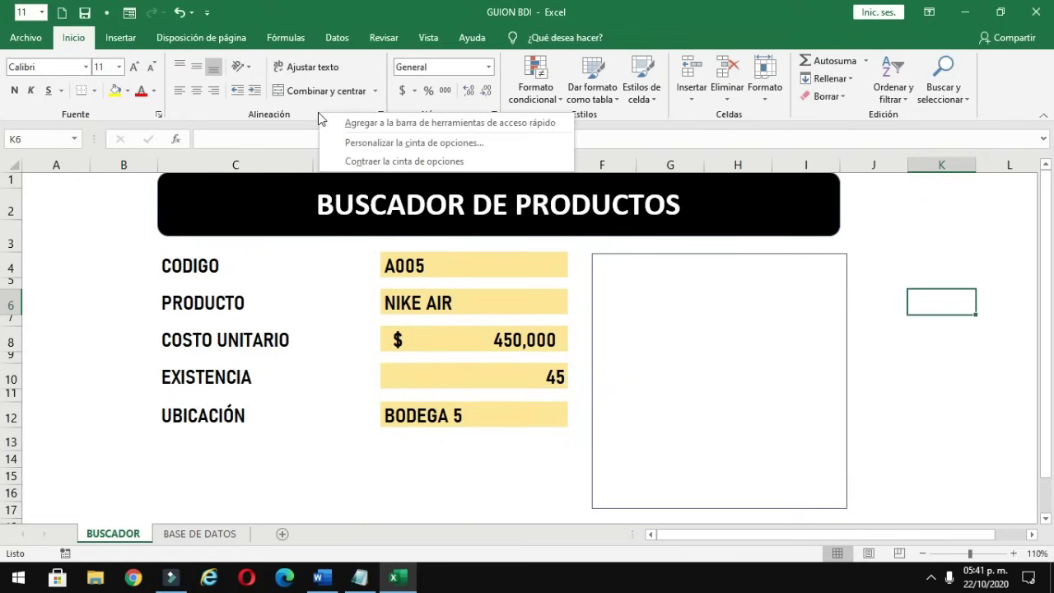
{"action": "left_click", "coordinate": [373, 145]}
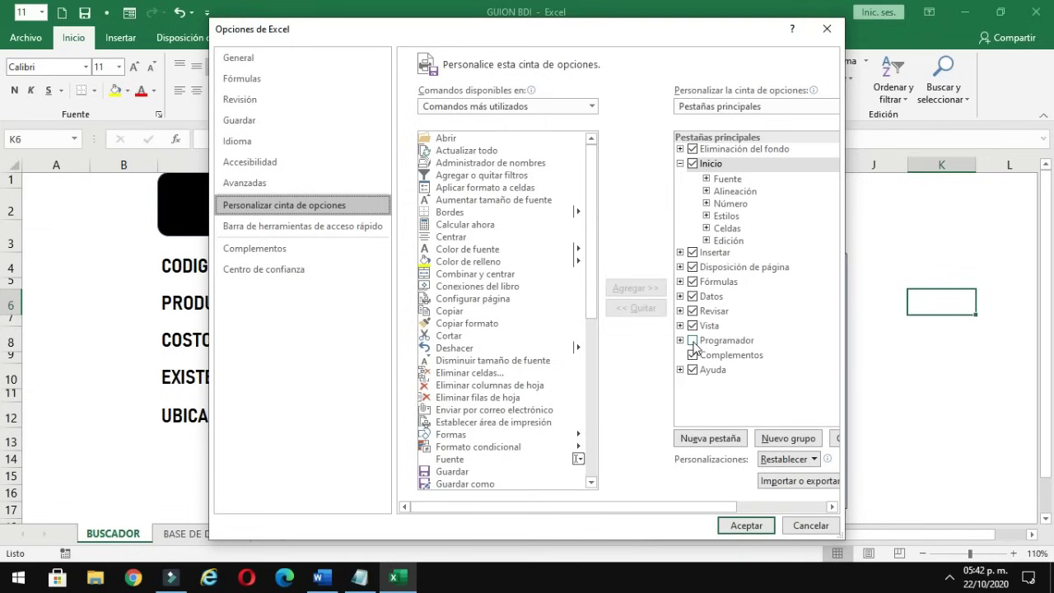
{"action": "left_click", "coordinate": [692, 341]}
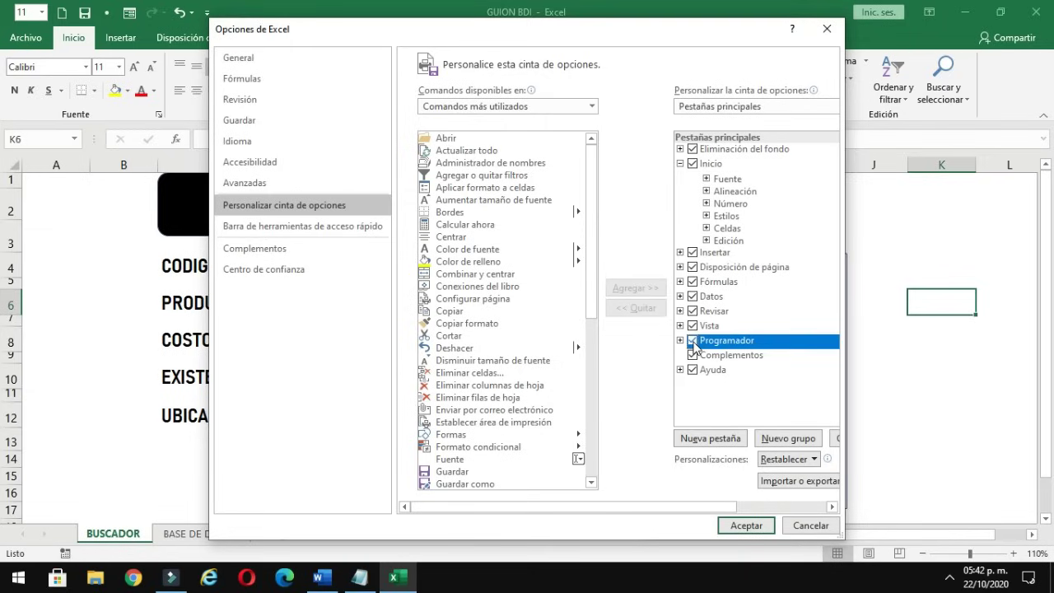
{"action": "left_click", "coordinate": [743, 527]}
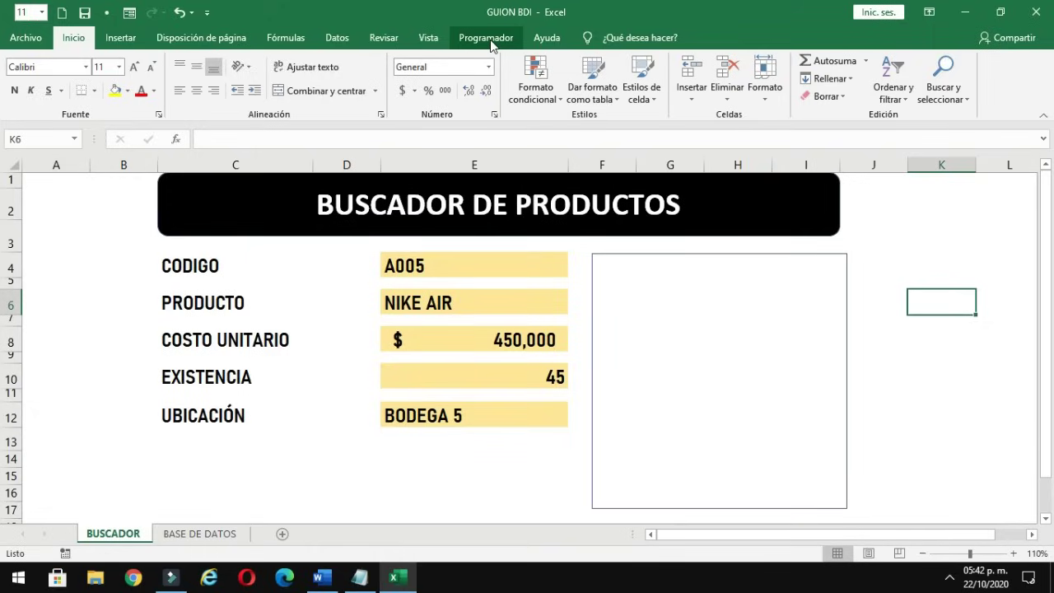
- Open the Visual Basic editor from the Programador tab
{"action": "left_click", "coordinate": [492, 41]}
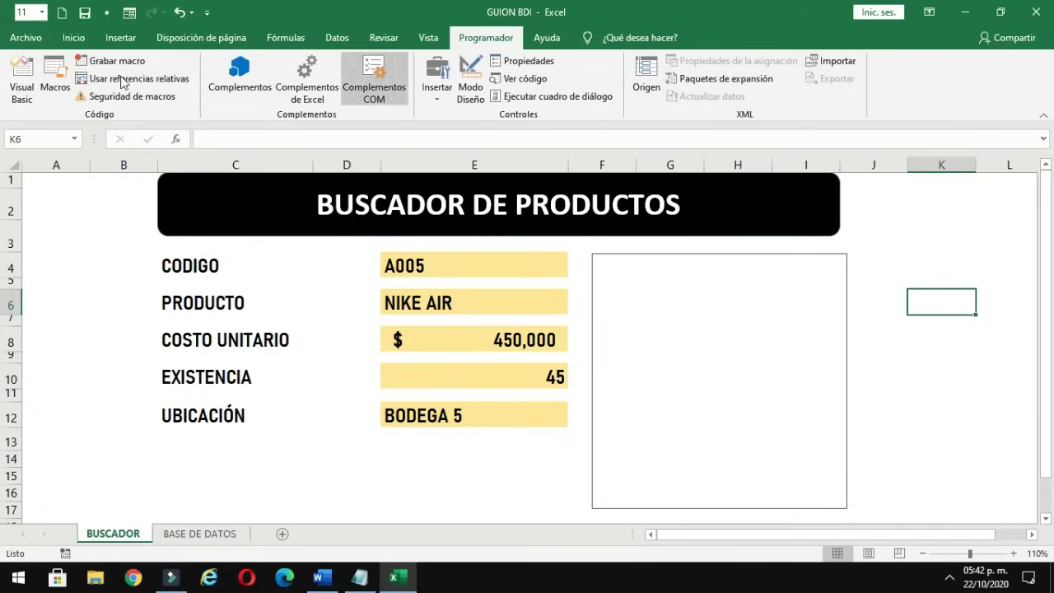
{"action": "left_click", "coordinate": [23, 91]}
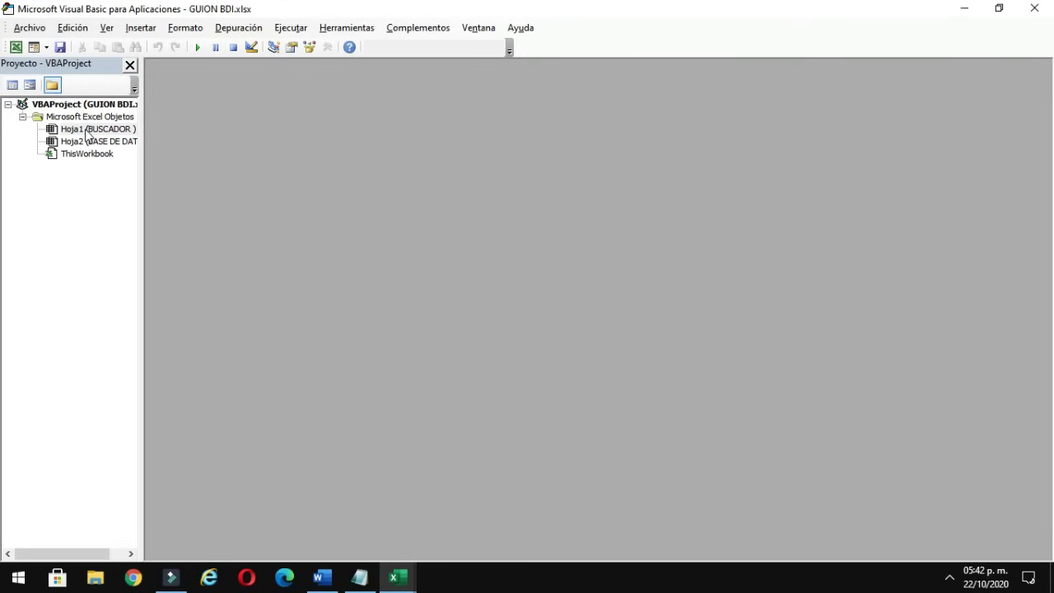
- In the Hoja1 (BUSCADOR) code, add a Worksheet_Change procedure and begin CARPETADEPRODUCTOS = "
{"action": "double_click", "coordinate": [89, 132]}
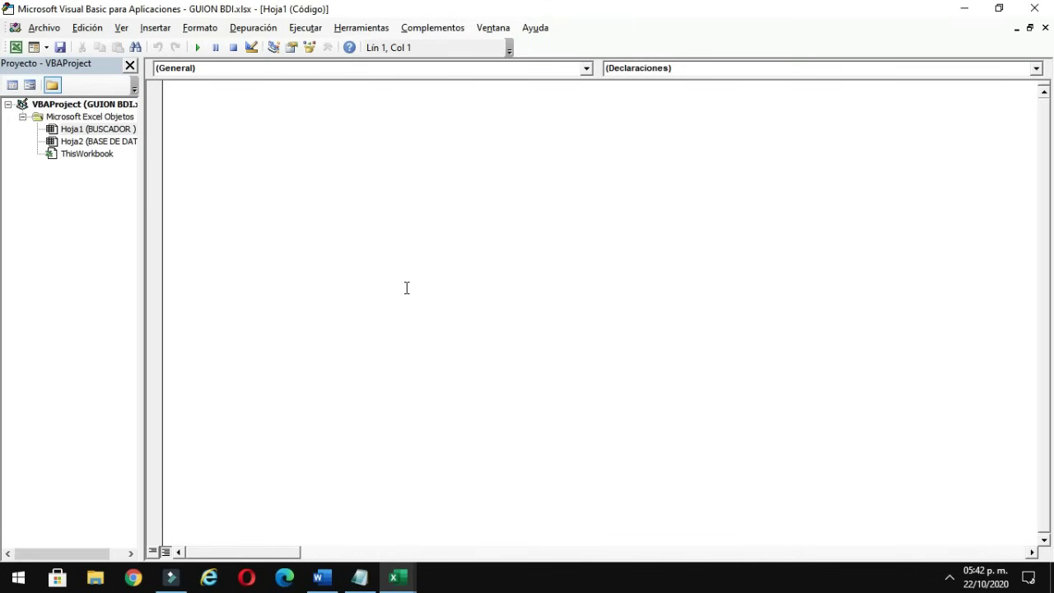
{"action": "left_click", "coordinate": [586, 69]}
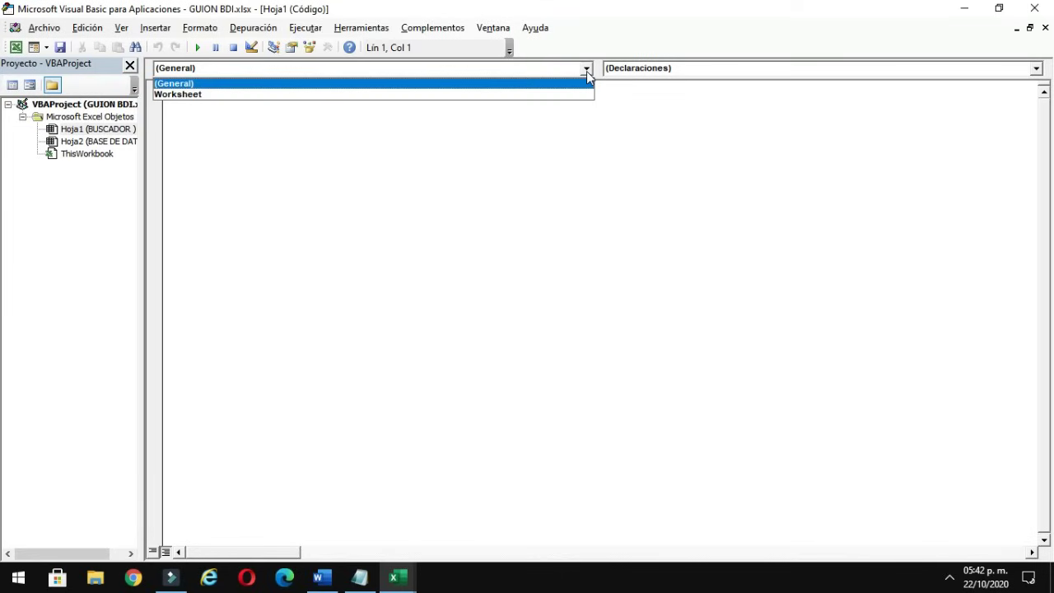
{"action": "left_click", "coordinate": [197, 95]}
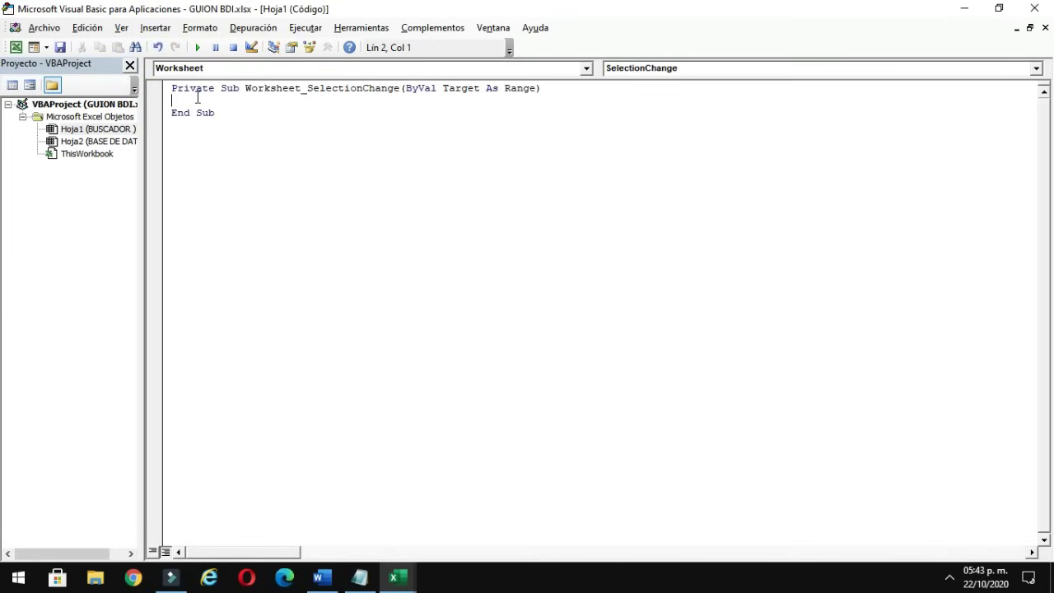
{"action": "left_click", "coordinate": [1035, 68]}
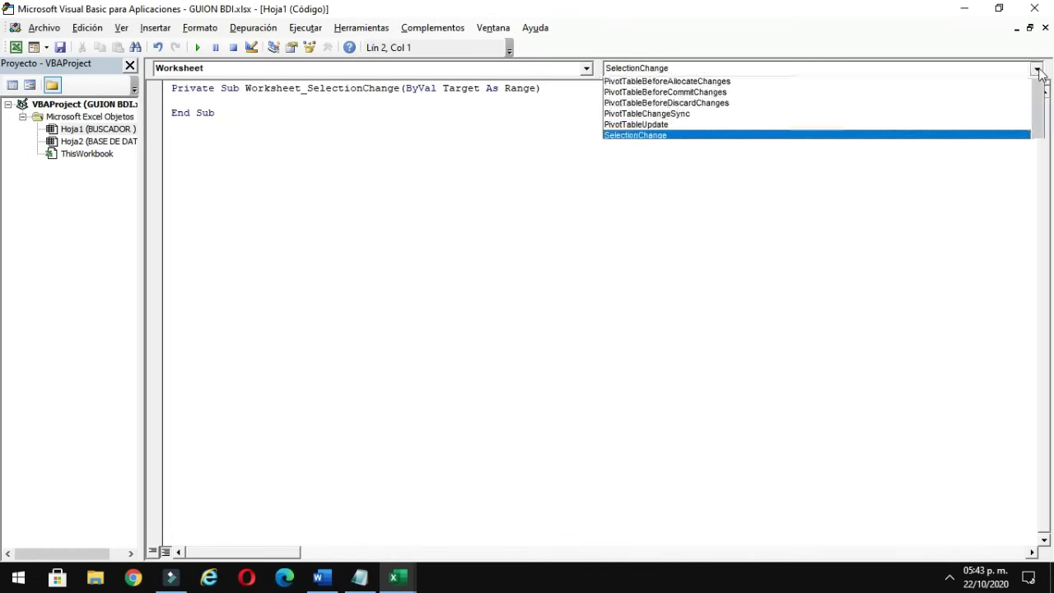
{"action": "left_click", "coordinate": [628, 84]}
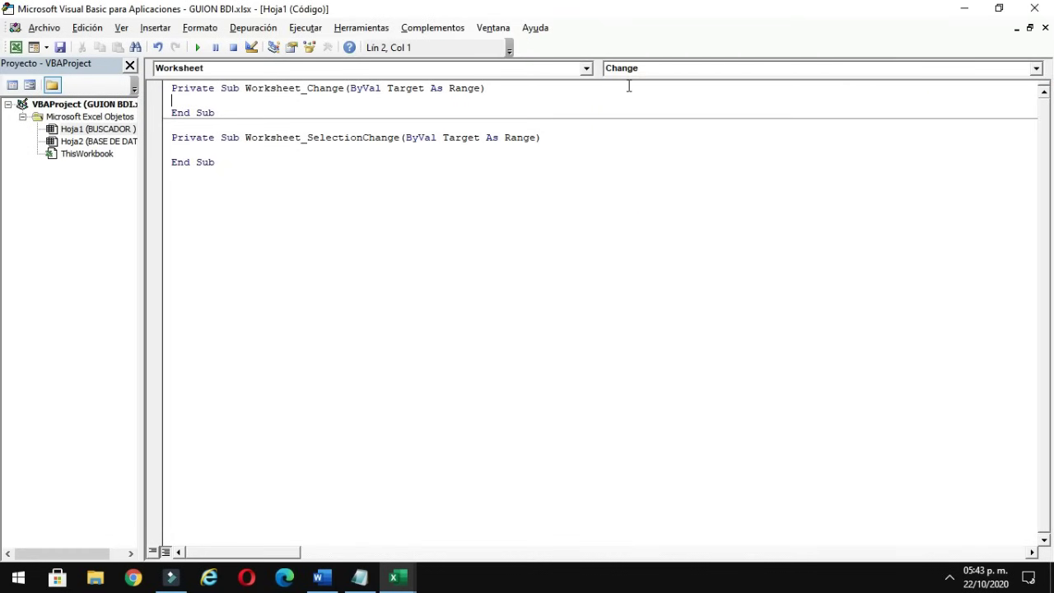
{"action": "key", "text": "Return"}
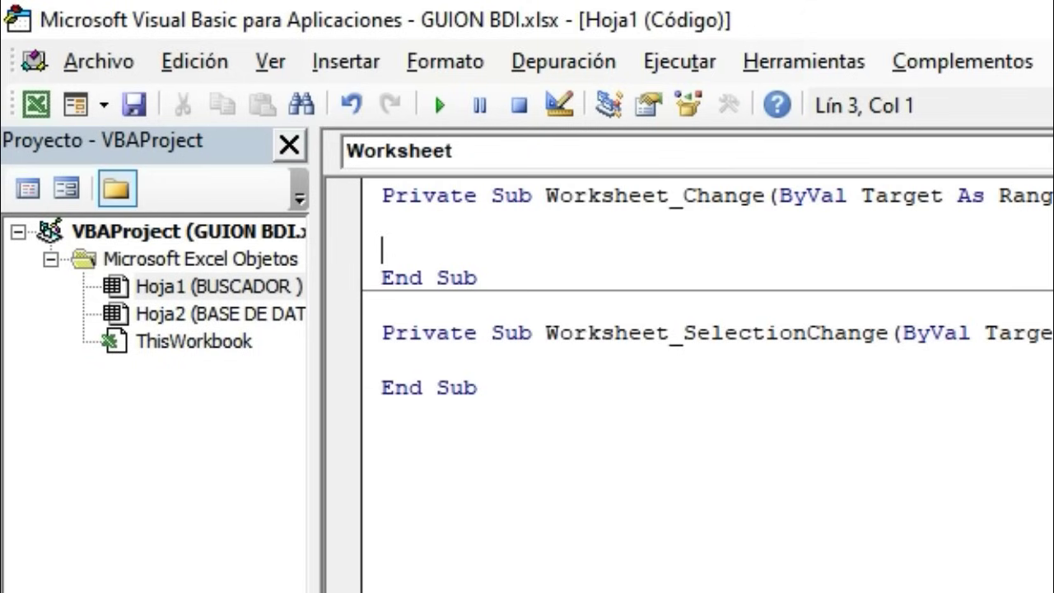
{"action": "type", "text": "C"}
{"action": "type", "text": "ARP"}
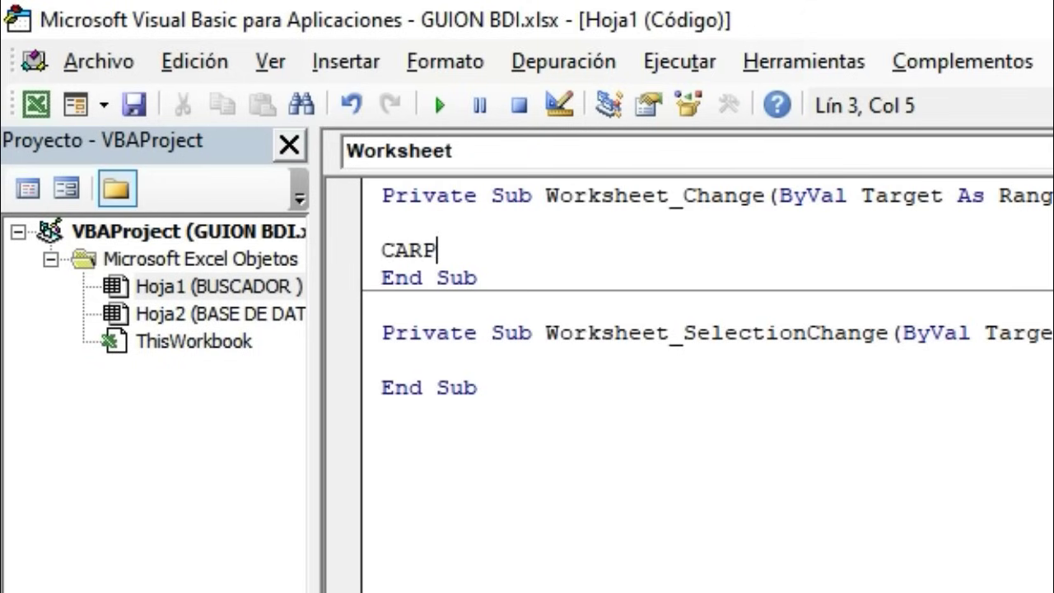
{"action": "type", "text": "ETADEPRO"}
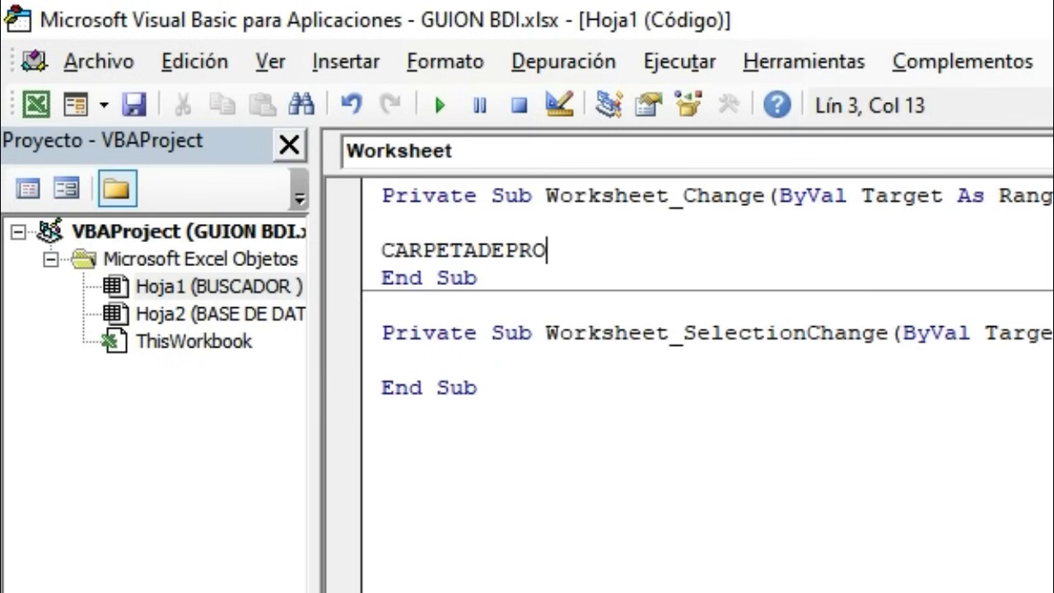
{"action": "type", "text": "DUCTOS"}
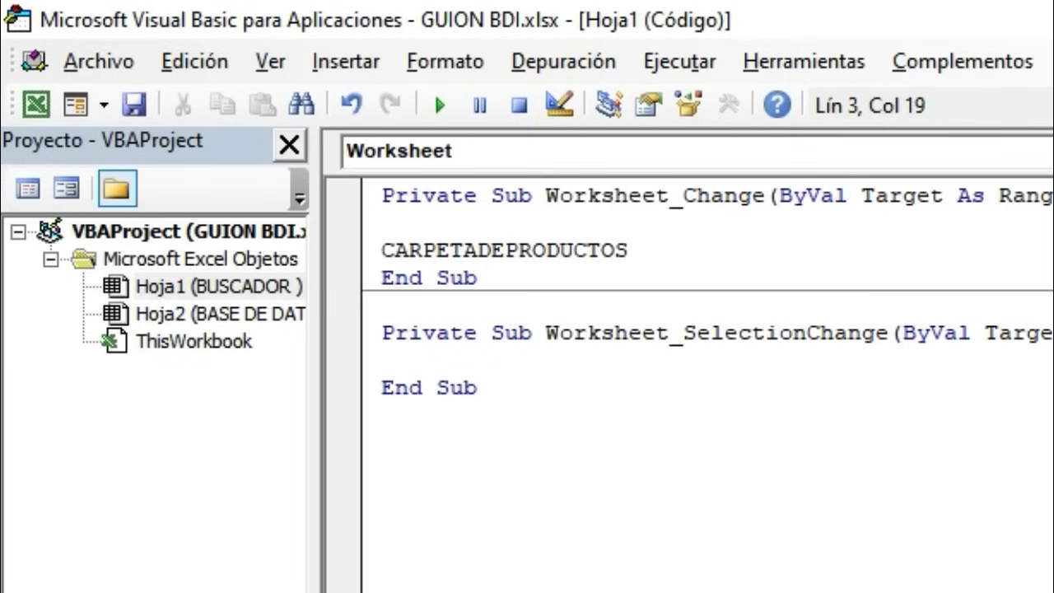
{"action": "type", "text": " = "}
{"action": "type", "text": "\""}
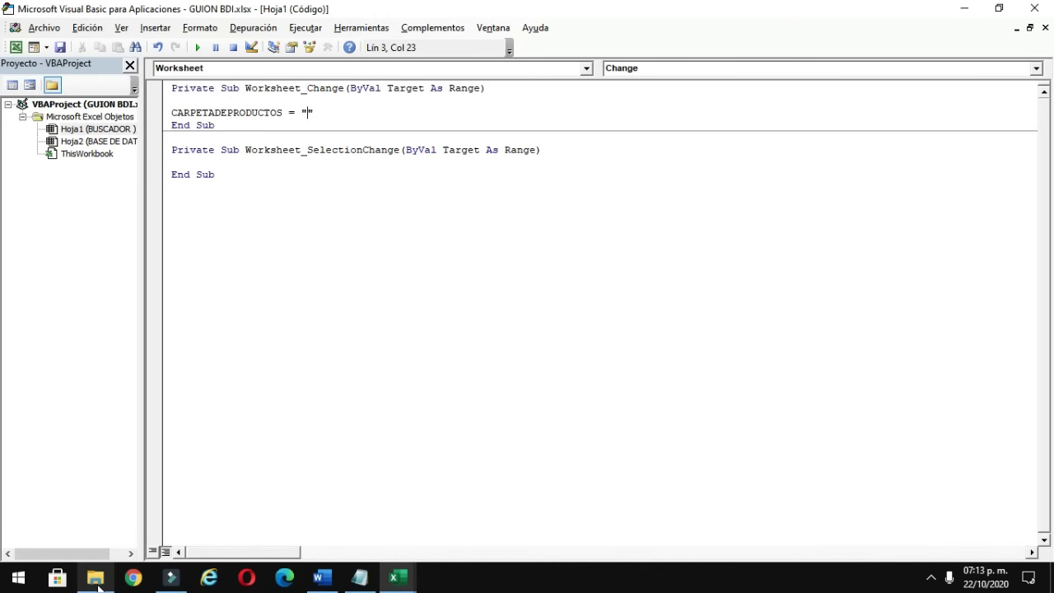
- Copy the Productos folder path from File Explorer's address bar, then return to the VBA editor
{"action": "left_click", "coordinate": [96, 582]}
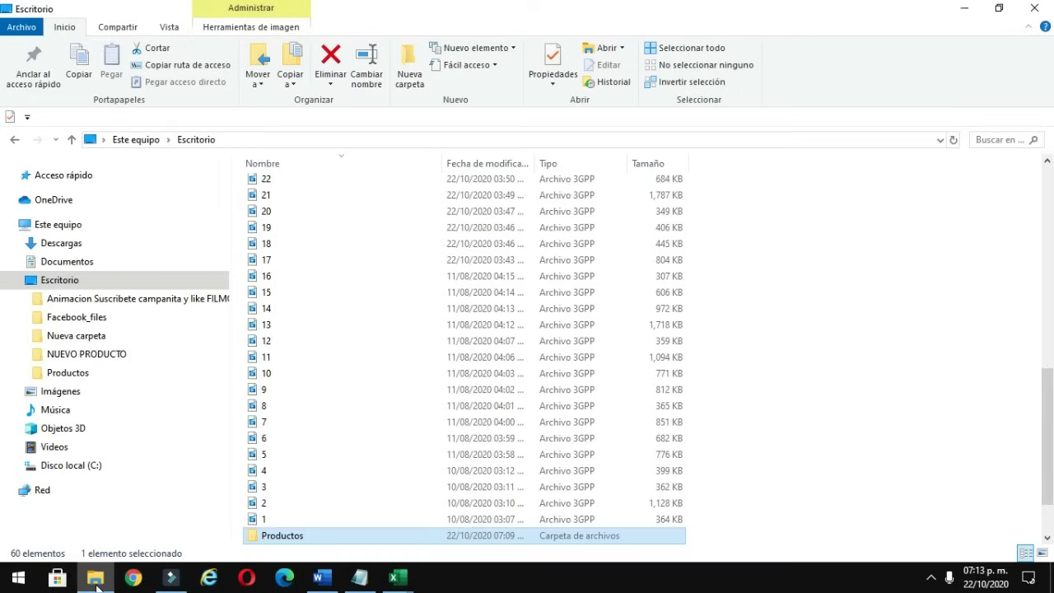
{"action": "left_click", "coordinate": [83, 376]}
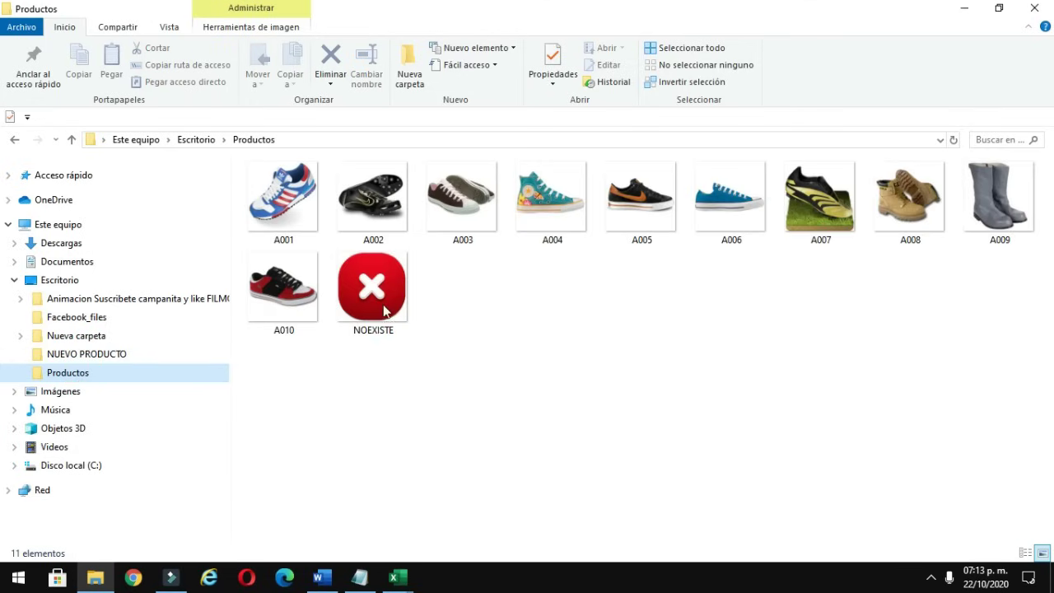
{"action": "left_click", "coordinate": [292, 141]}
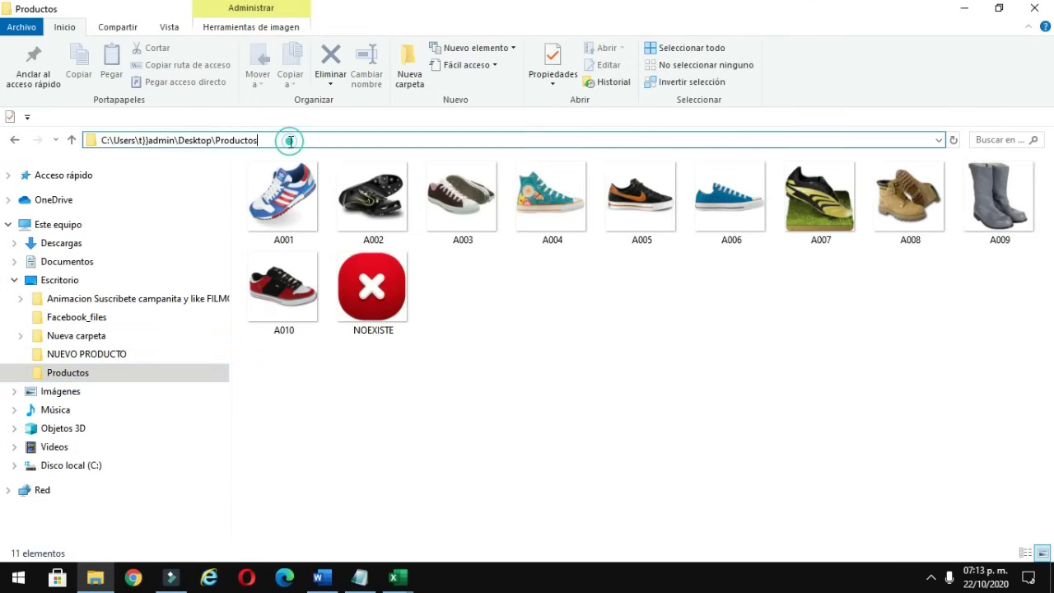
{"action": "left_click_drag", "start_coordinate": [261, 140], "coordinate": [102, 140]}
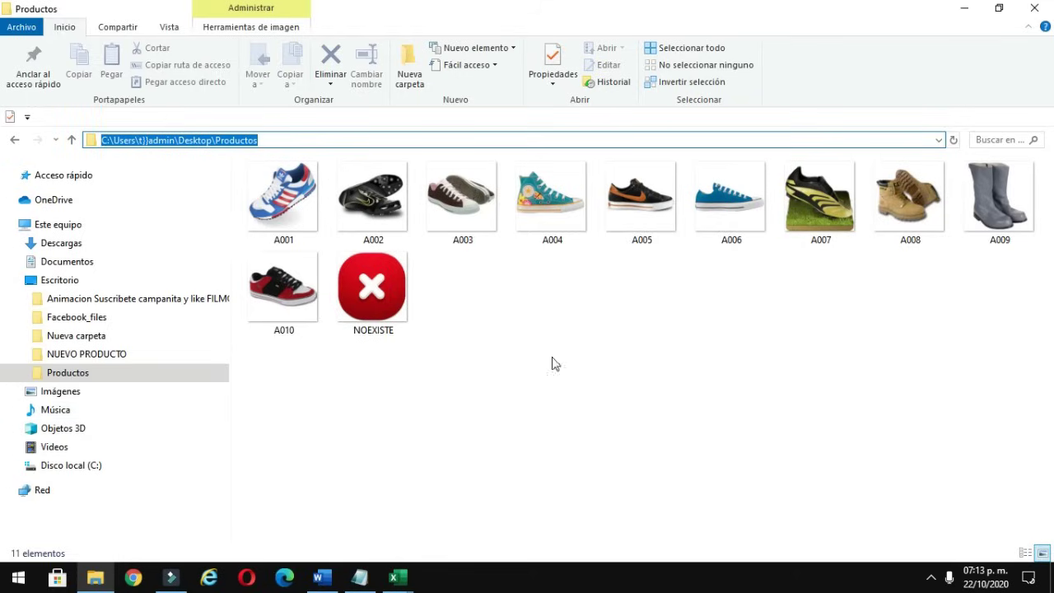
{"action": "left_click", "coordinate": [963, 8]}
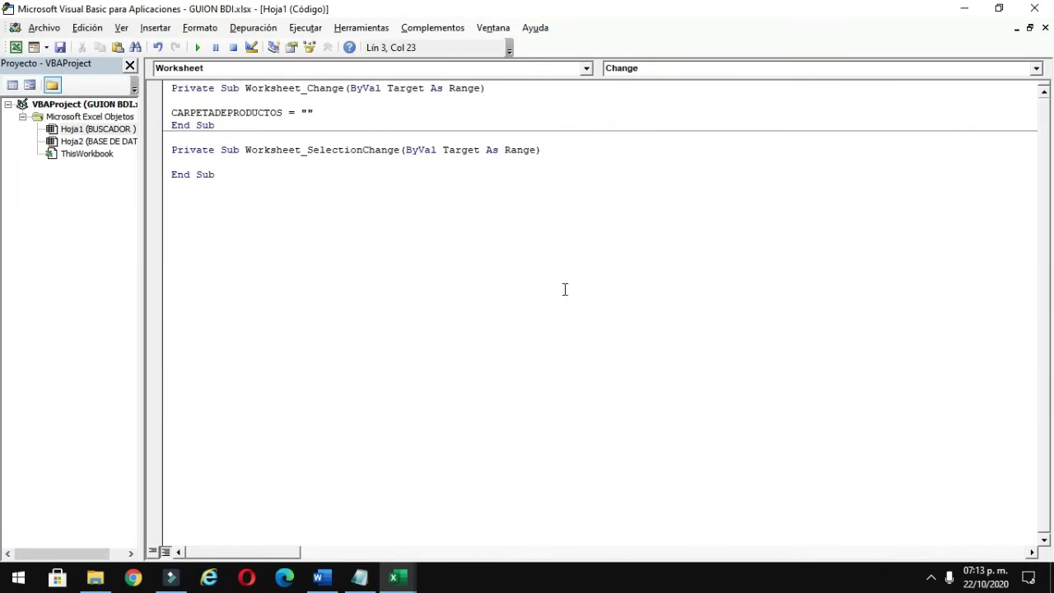
- Paste the Productos path into CARPETADEPRODUCTOS with a trailing backslash, then append & Range("
{"action": "type", "text": "C:\\Users\\t}}admin\\Desktop\\Productos"}
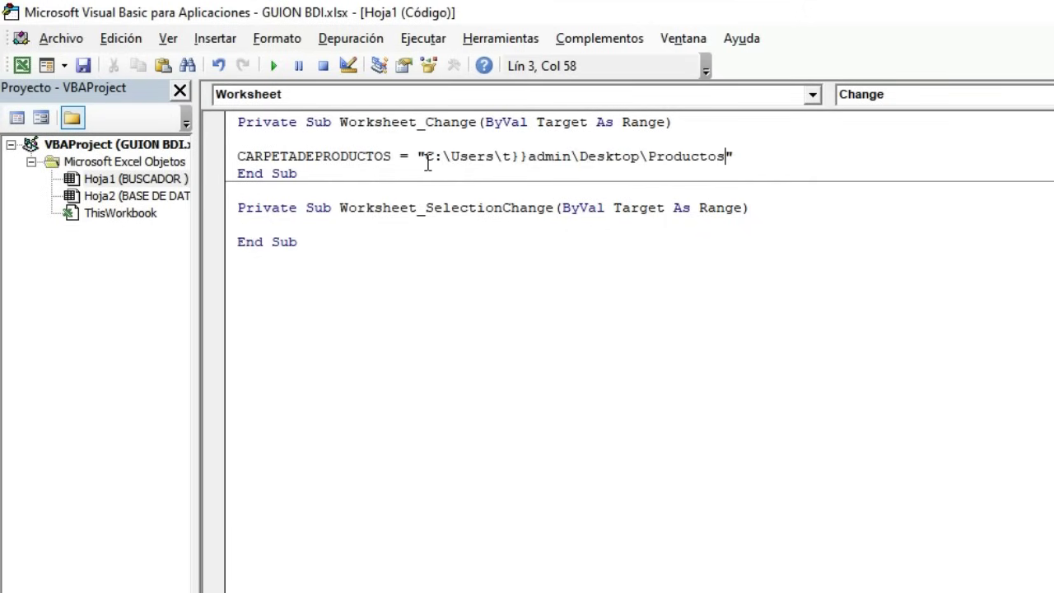
{"action": "left_click", "coordinate": [646, 156]}
{"action": "key", "text": "shift+Left"}
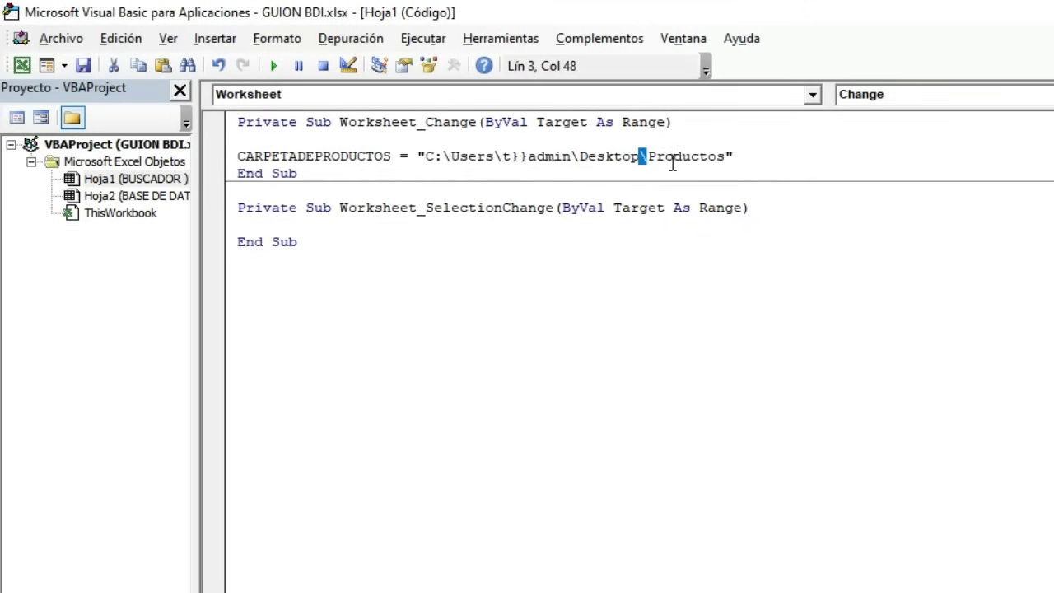
{"action": "left_click", "coordinate": [724, 158]}
{"action": "type", "text": "\\"}
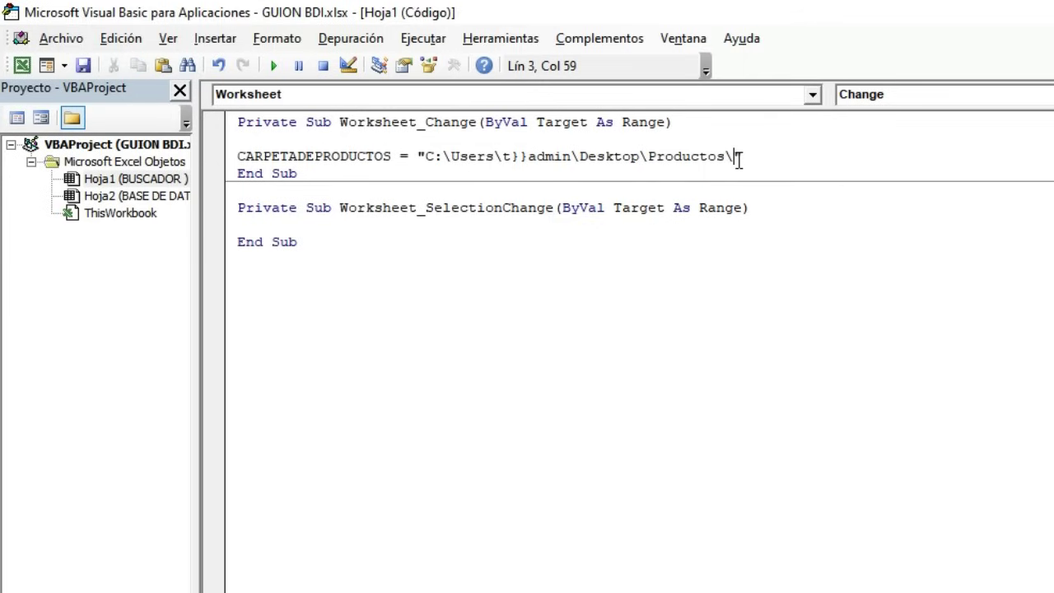
{"action": "type", "text": "\""}
{"action": "left_click", "coordinate": [741, 156]}
{"action": "type", "text": "&"}
{"action": "type", "text": " Range"}
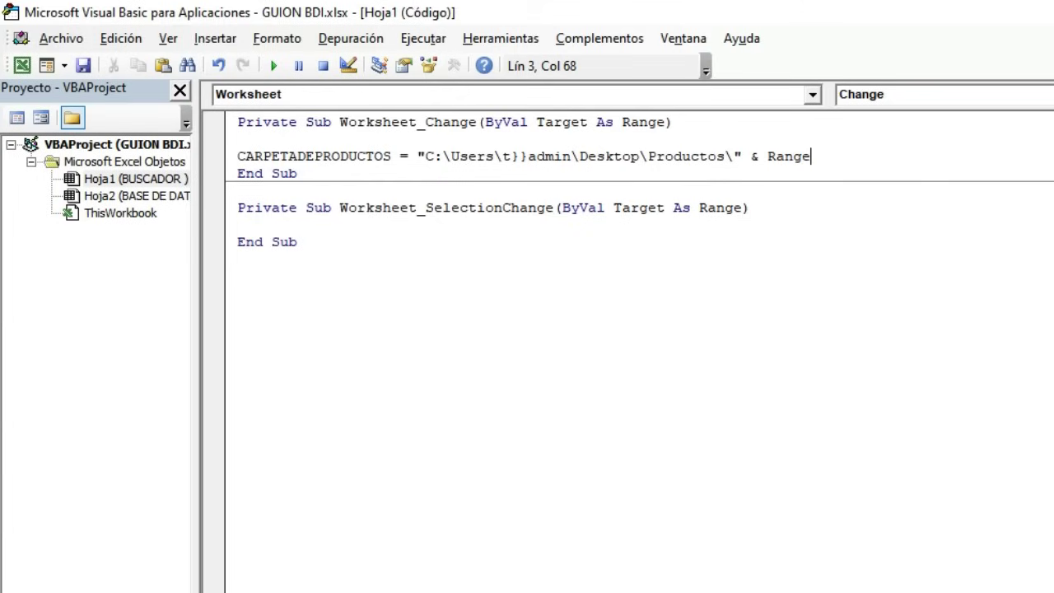
{"action": "type", "text": "("}
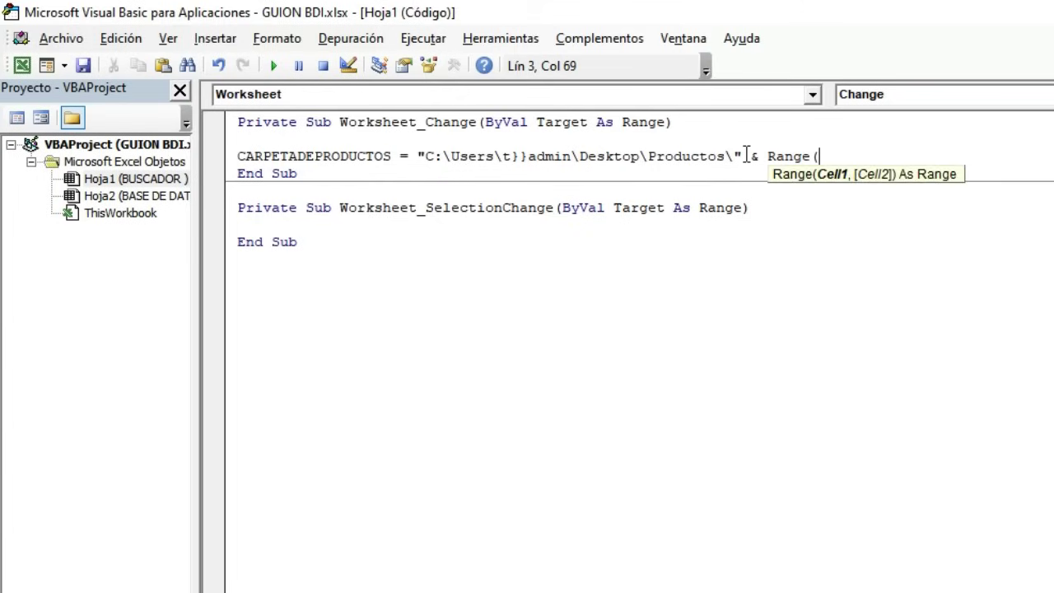
{"action": "type", "text": "\""}
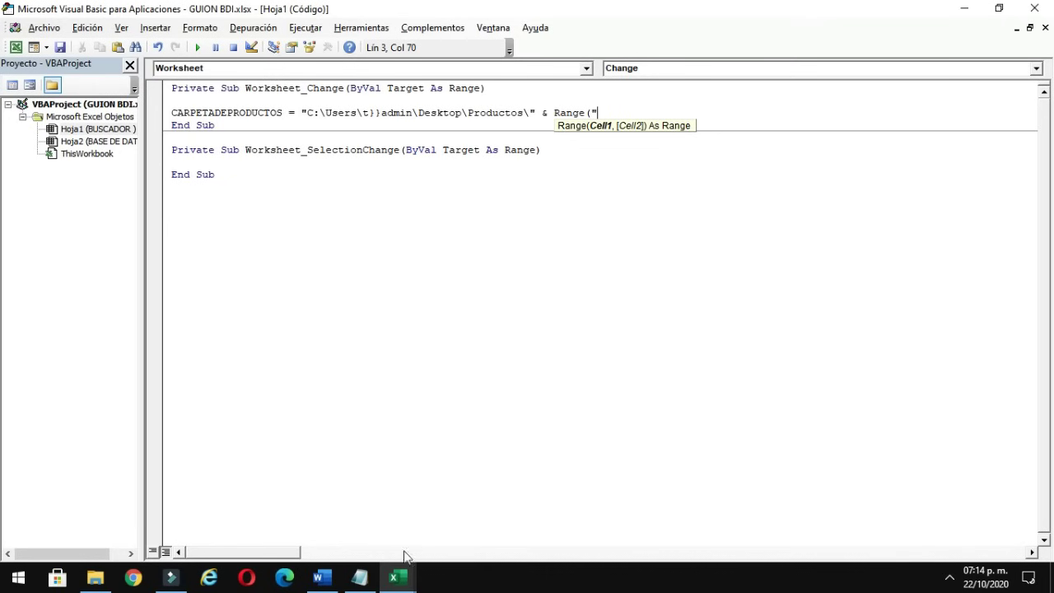
{"action": "left_click", "coordinate": [401, 581]}
{"action": "left_click", "coordinate": [340, 535]}
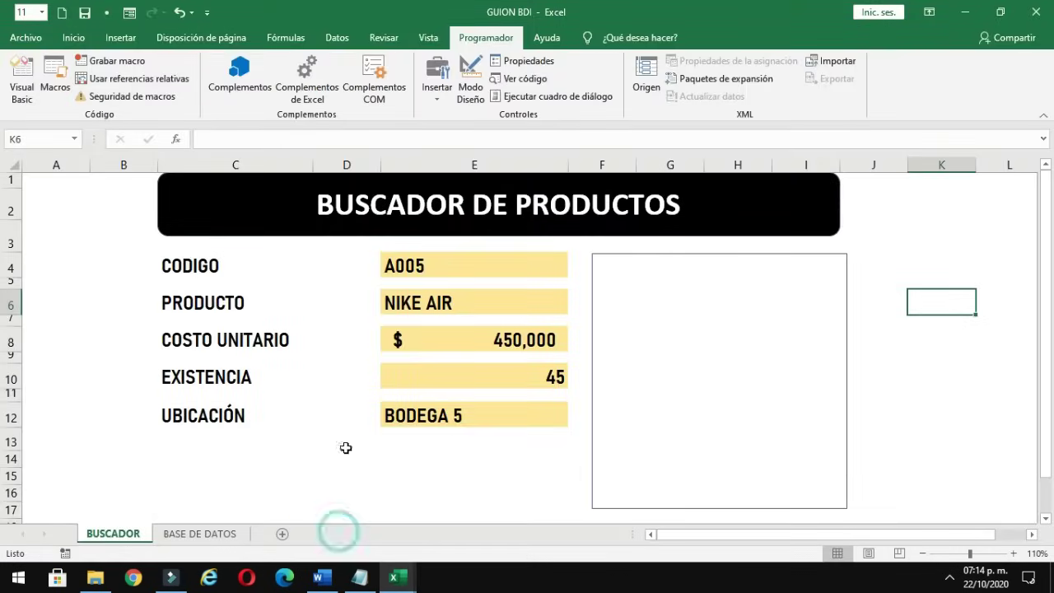
{"action": "left_click", "coordinate": [412, 265]}
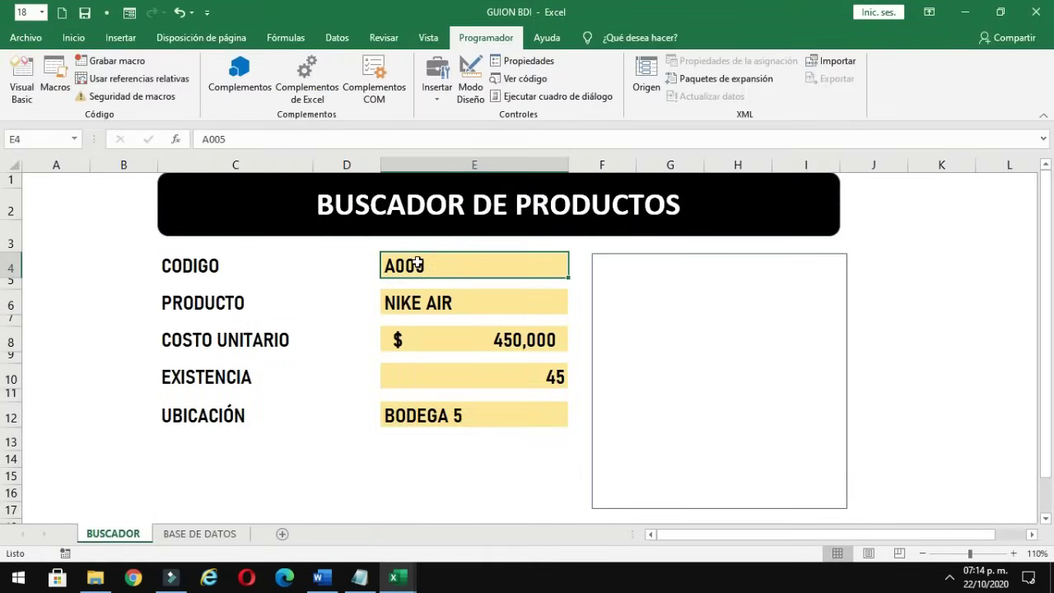
{"action": "left_click", "coordinate": [404, 581]}
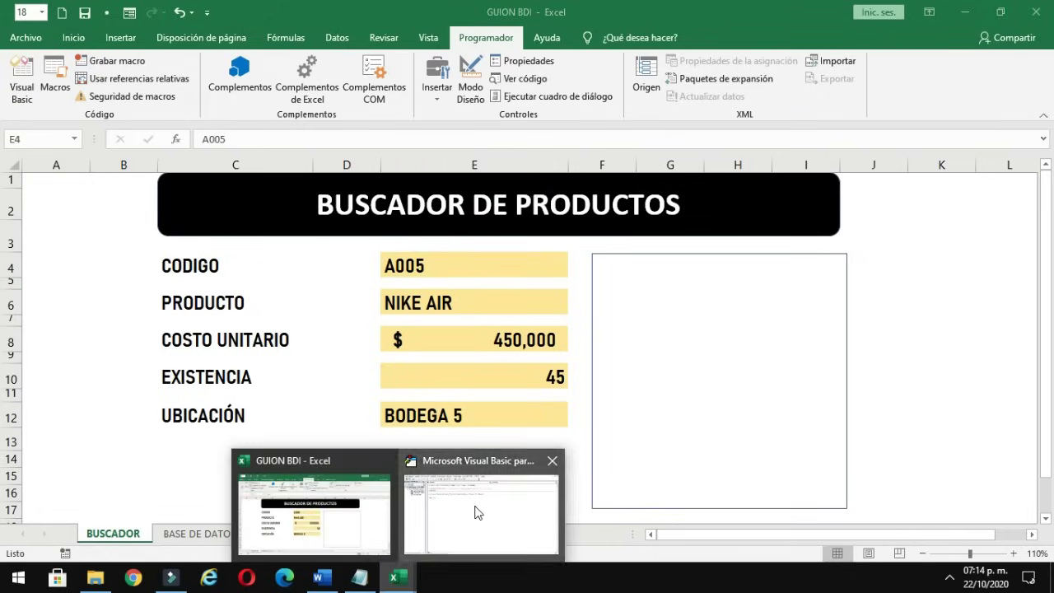
{"action": "left_click", "coordinate": [476, 507]}
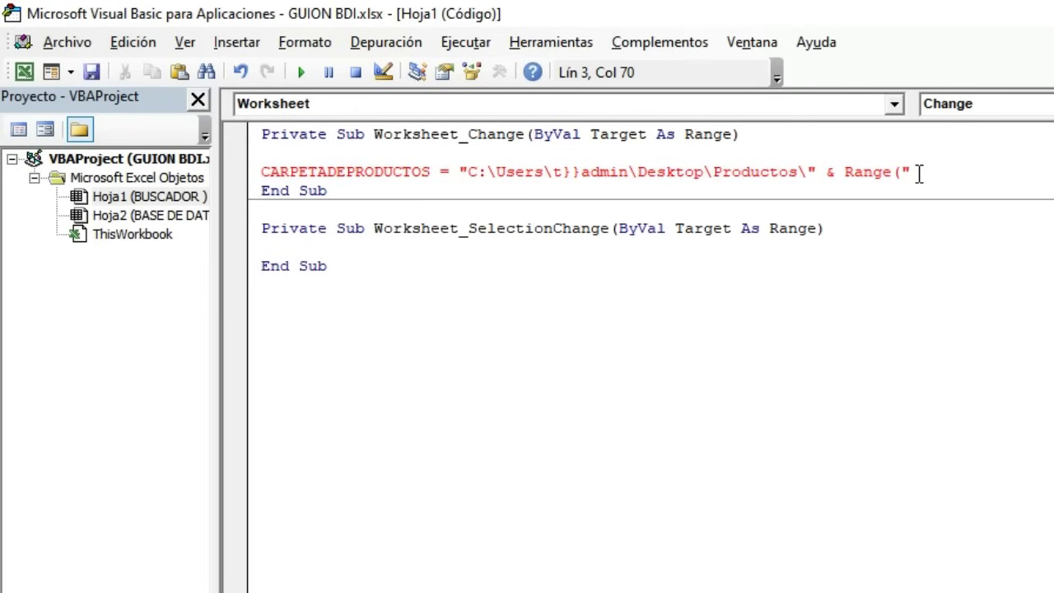
- Complete the CARPETADEPRODUCTOS line with & Range("E4") & ".JPG" and start a new line
{"action": "type", "text": "E4"}
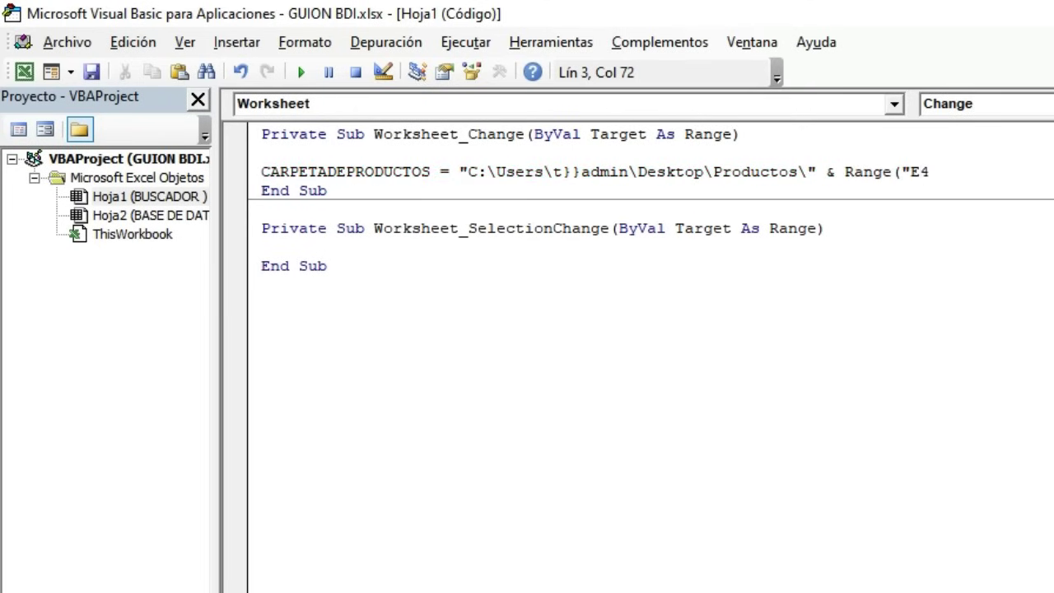
{"action": "type", "text": "\""}
{"action": "type", "text": ")"}
{"action": "type", "text": " ("}
{"action": "key", "text": "BackSpace"}
{"action": "type", "text": "&"}
{"action": "type", "text": " \"."}
{"action": "type", "text": "JPG"}
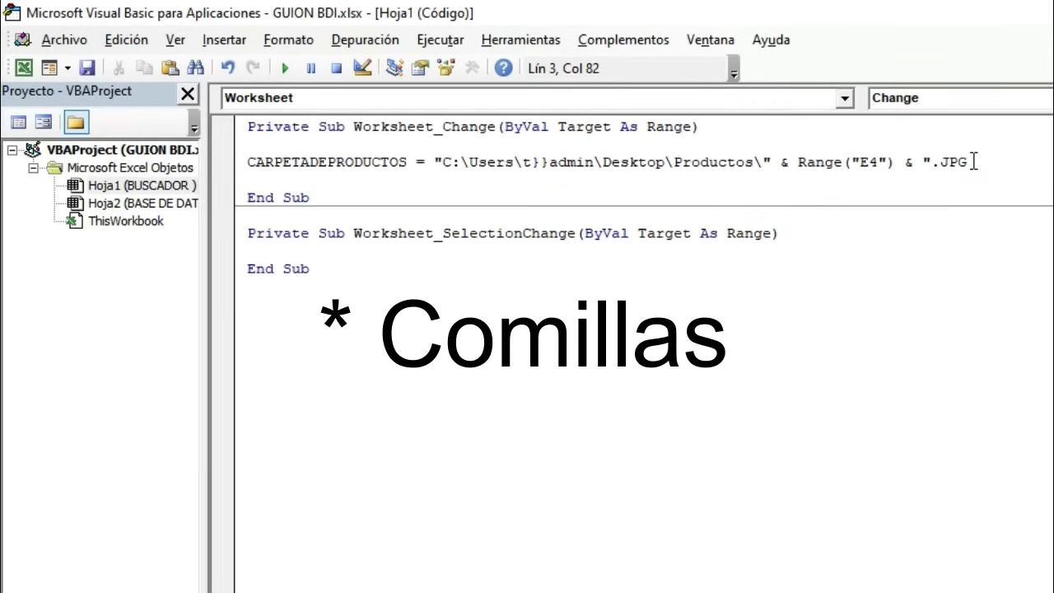
{"action": "type", "text": "\""}
{"action": "key", "text": "Return"}
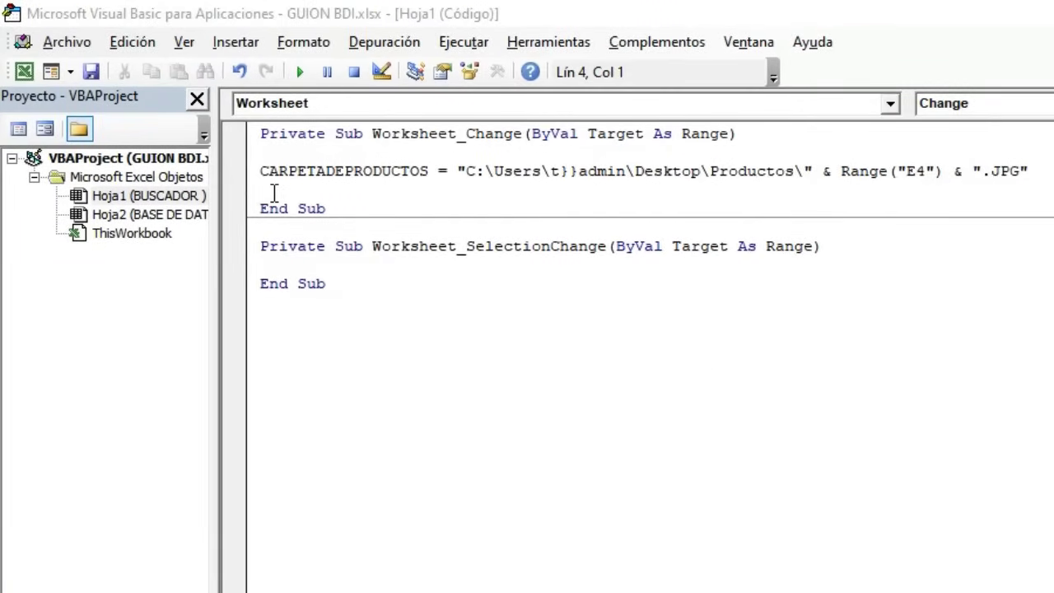
- Add ActiveSheet.Shapes("IMAGEN").Fill.UserPicture (CARPETADEPRODUCTOS) followed by an Exit Sub line
{"action": "left_click", "coordinate": [265, 189]}
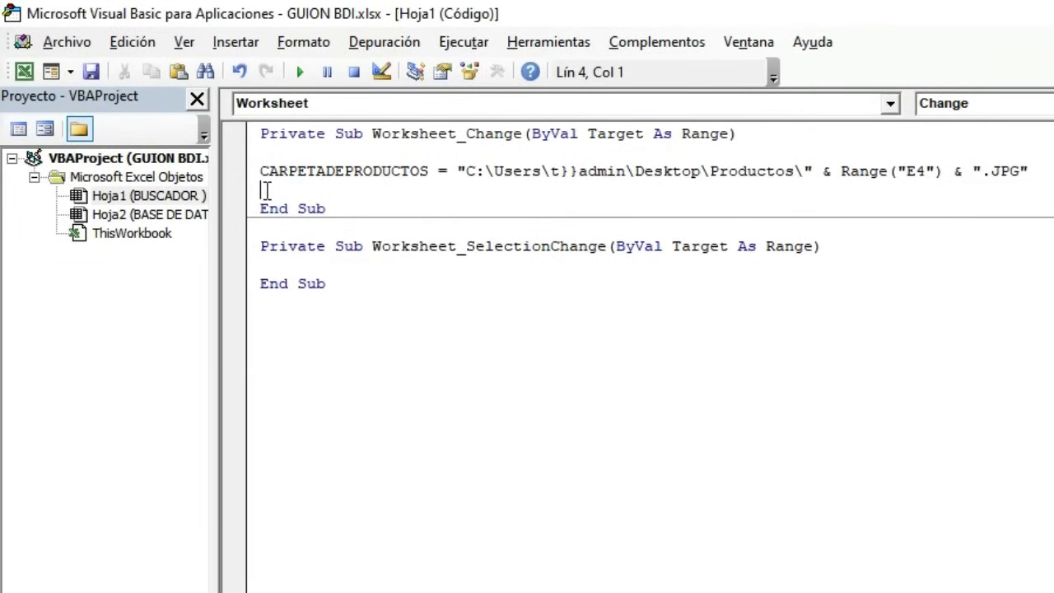
{"action": "type", "text": "Act"}
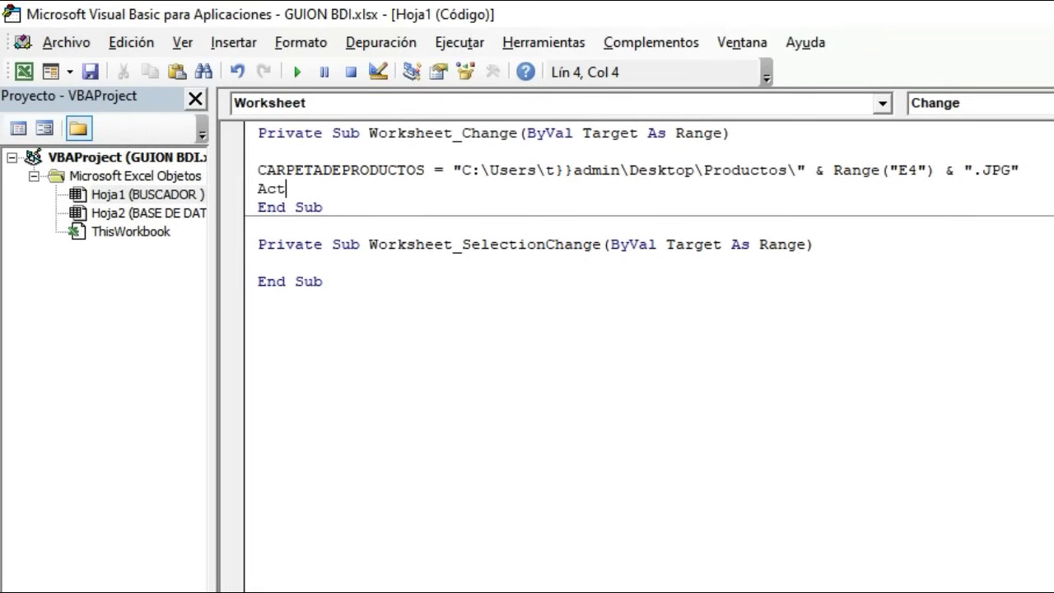
{"action": "type", "text": "iveSheet"}
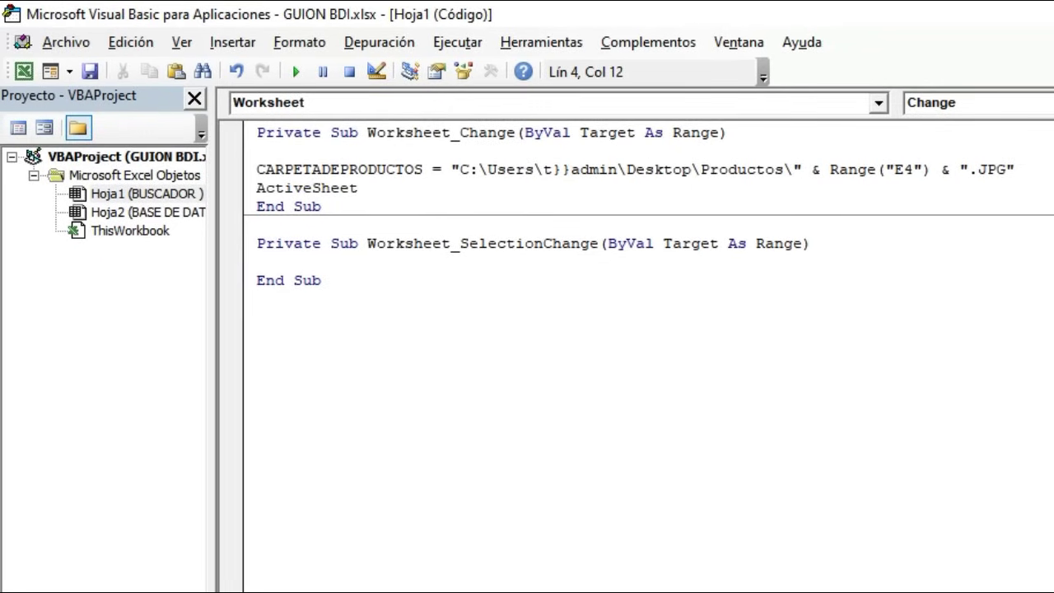
{"action": "type", "text": ".Shapes"}
{"action": "type", "text": "(\""}
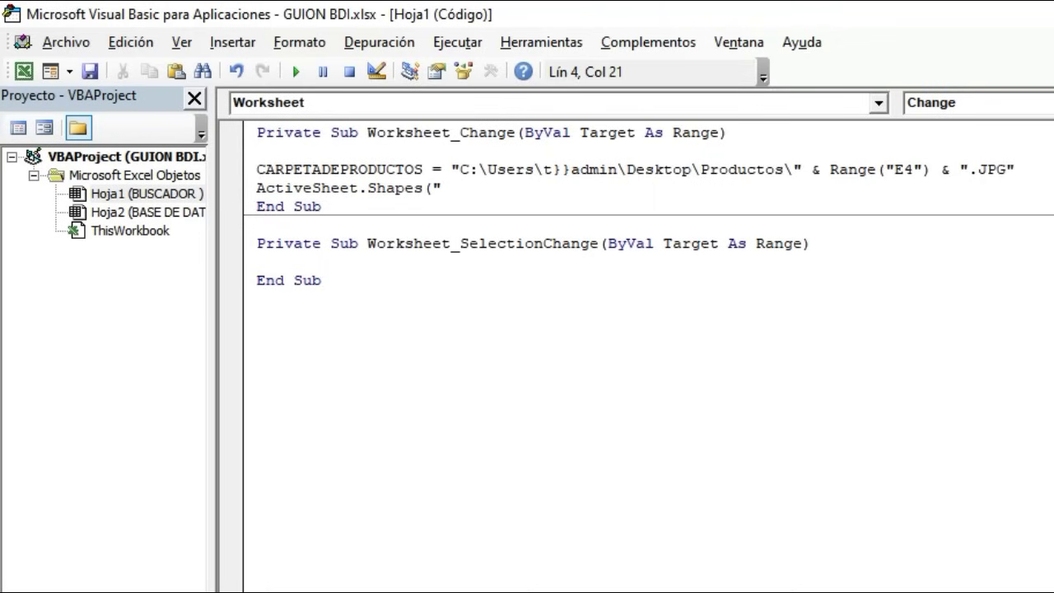
{"action": "type", "text": "IMA"}
{"action": "type", "text": "GEN"}
{"action": "type", "text": "\""}
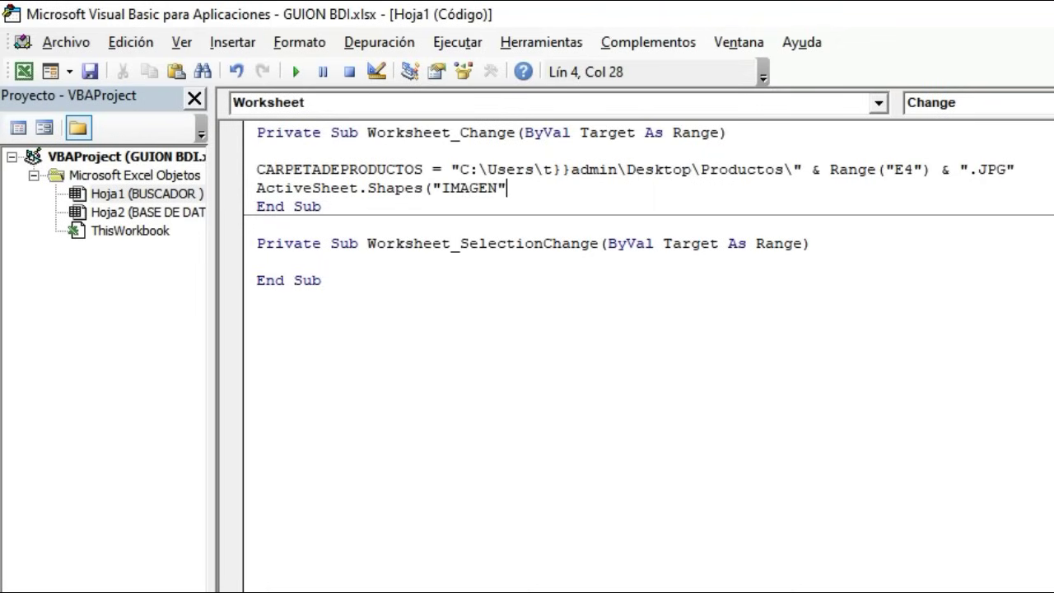
{"action": "type", "text": ").Fi"}
{"action": "type", "text": "ll.User"}
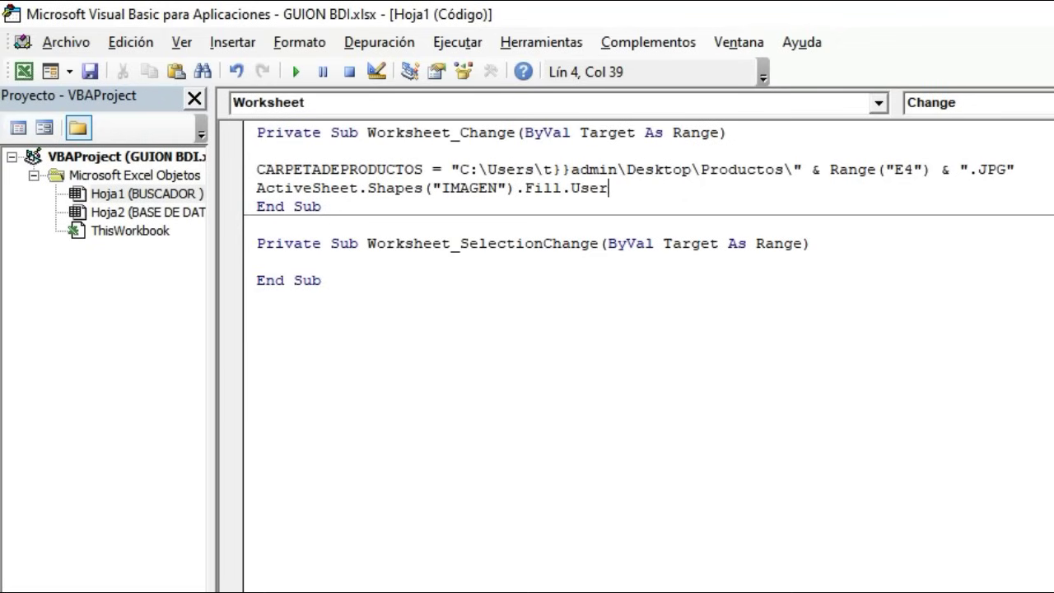
{"action": "type", "text": "Picture "}
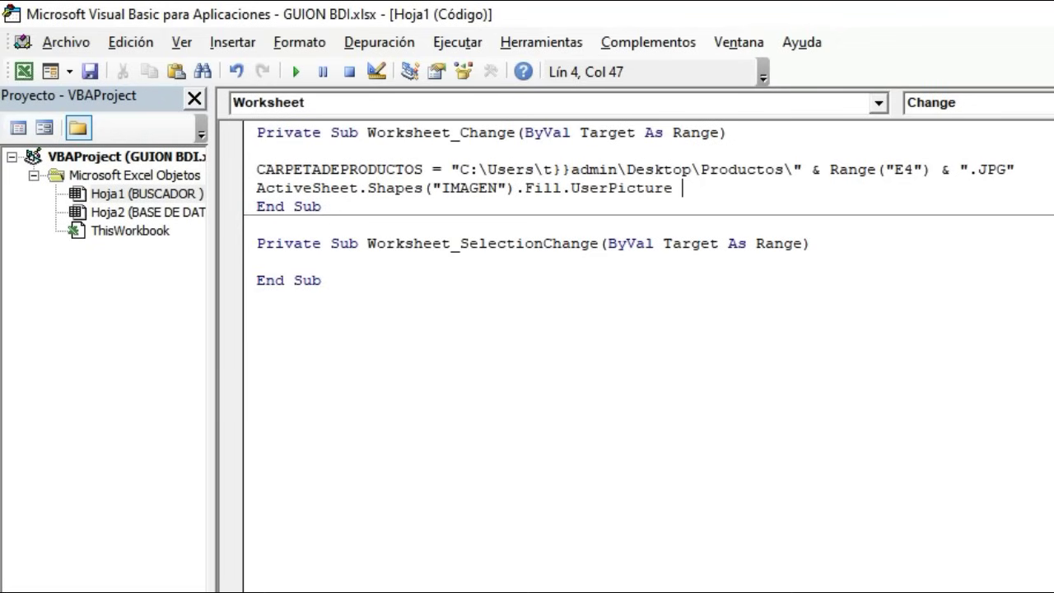
{"action": "type", "text": "("}
{"action": "type", "text": "CARPET"}
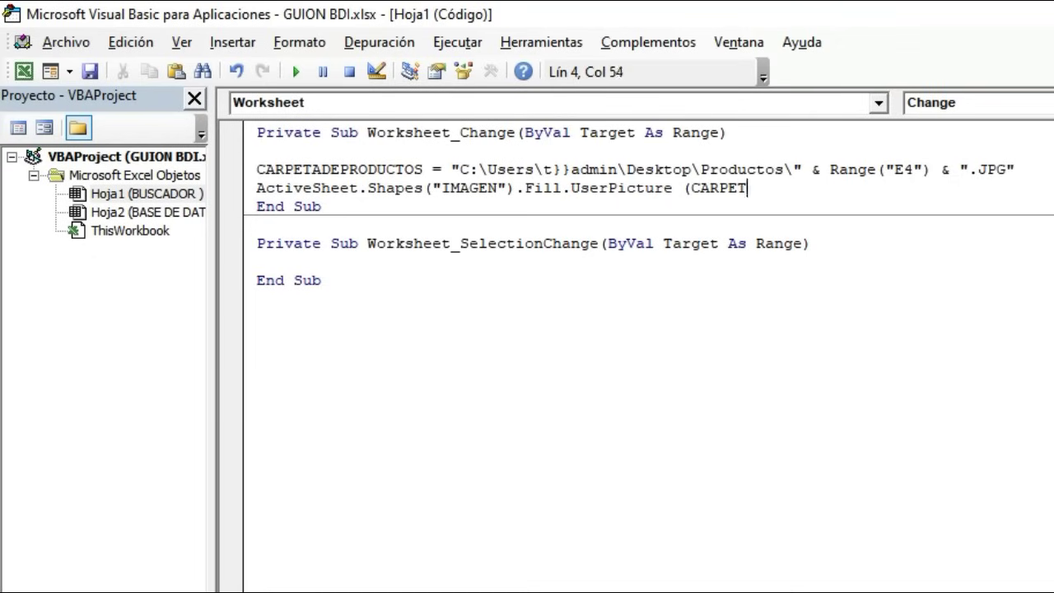
{"action": "type", "text": "ADEPRODUCTOS)"}
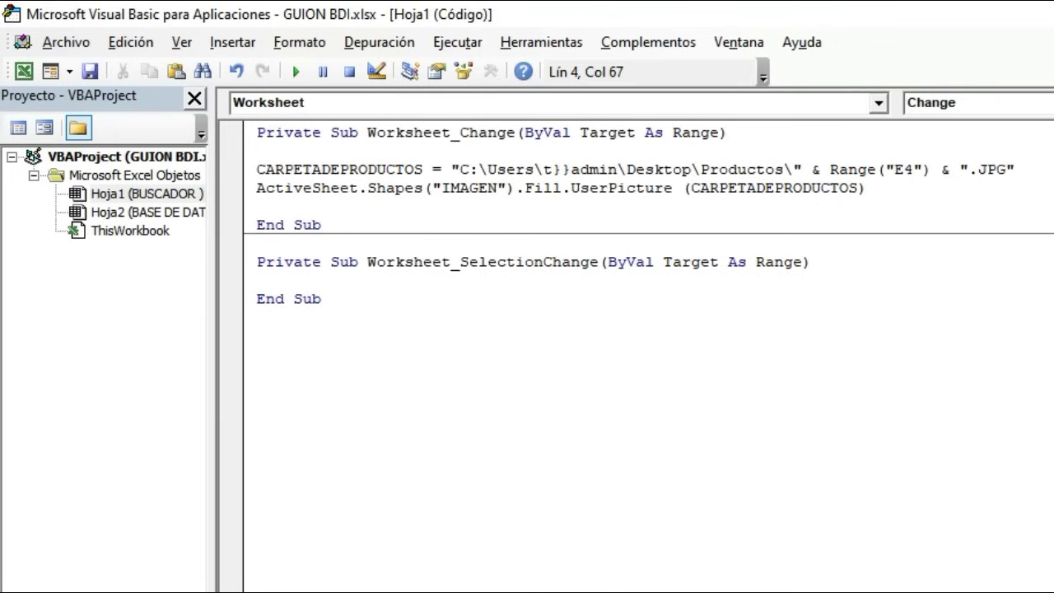
{"action": "key", "text": "Return"}
{"action": "type", "text": "E"}
{"action": "type", "text": "xit Sub"}
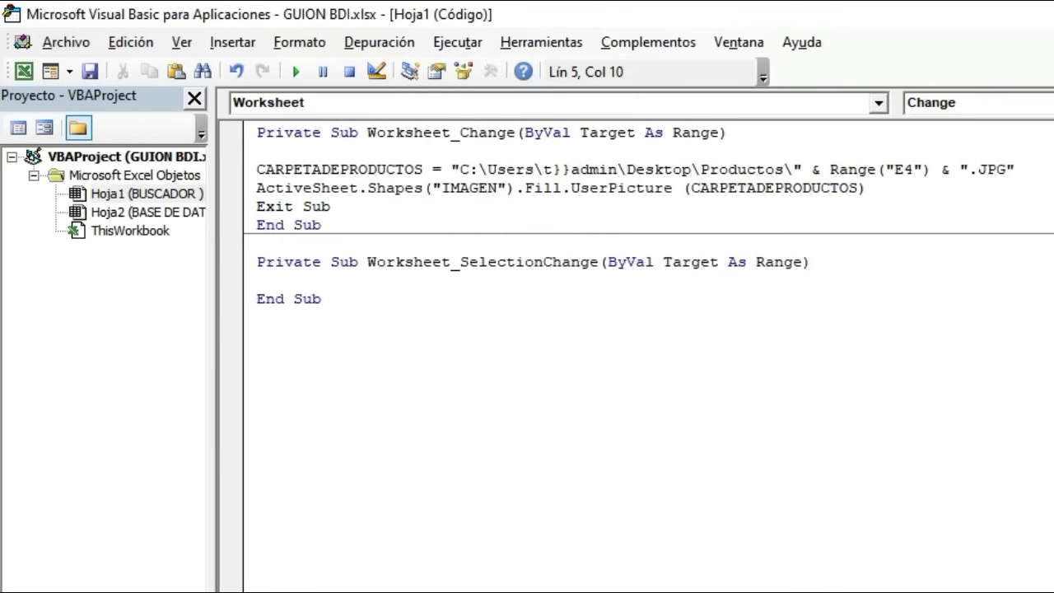
{"action": "key", "text": "Return"}
{"action": "mouse_move", "coordinate": [395, 577]}
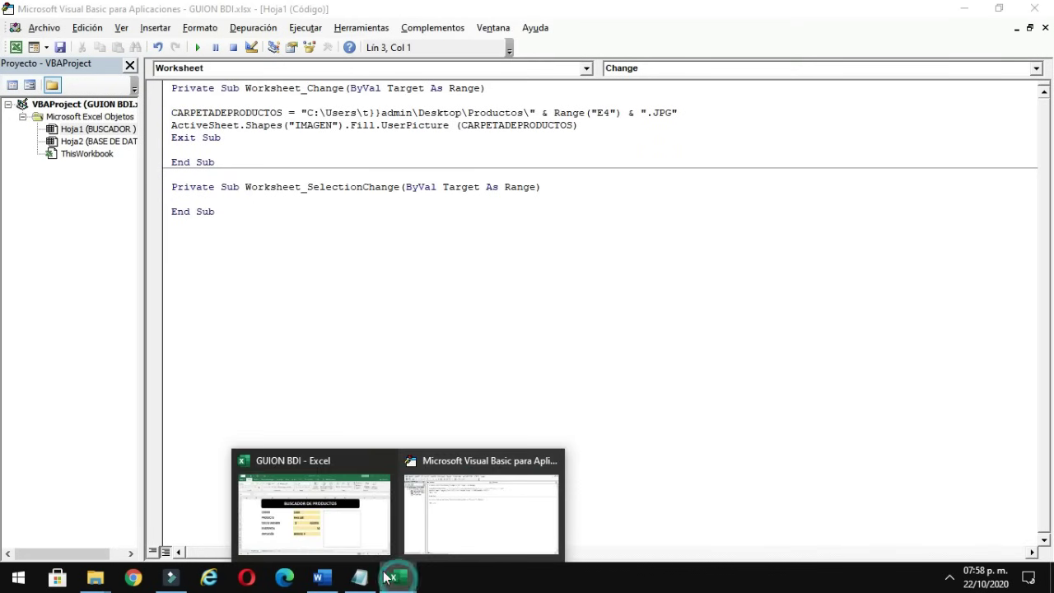
- In Excel, enter codes A006 then A007 in E4 to show the Converse Blue and Nike Dorados pictures
{"action": "left_click", "coordinate": [313, 519]}
{"action": "left_click", "coordinate": [423, 269]}
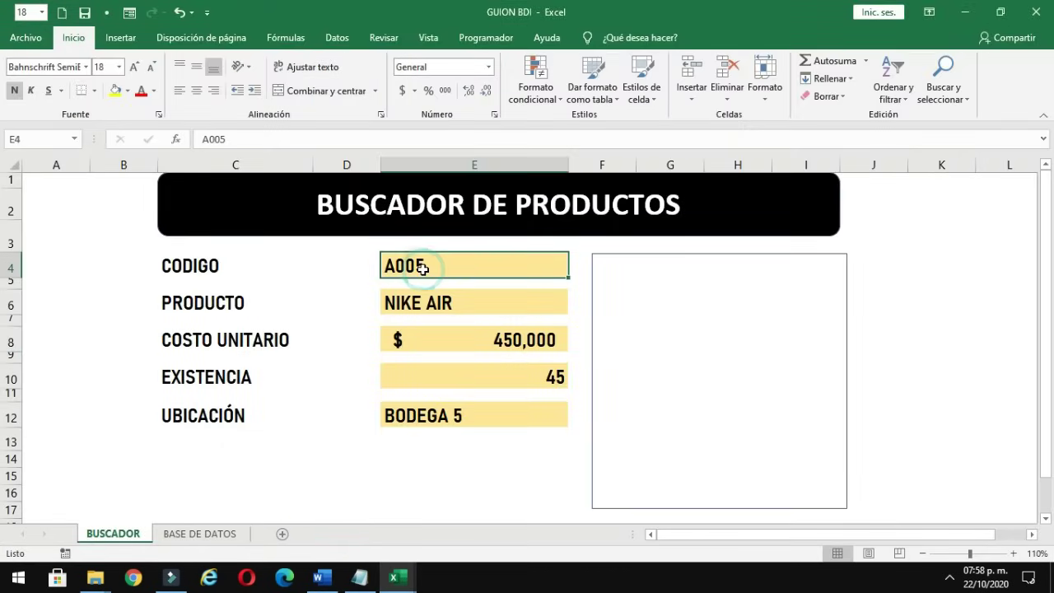
{"action": "type", "text": "A006"}
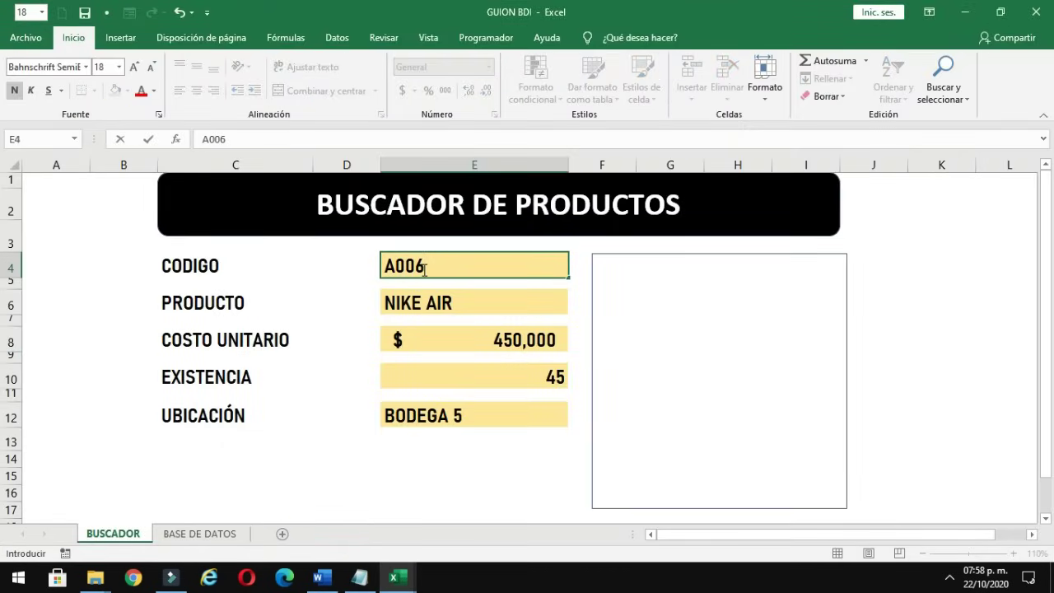
{"action": "key", "text": "Return"}
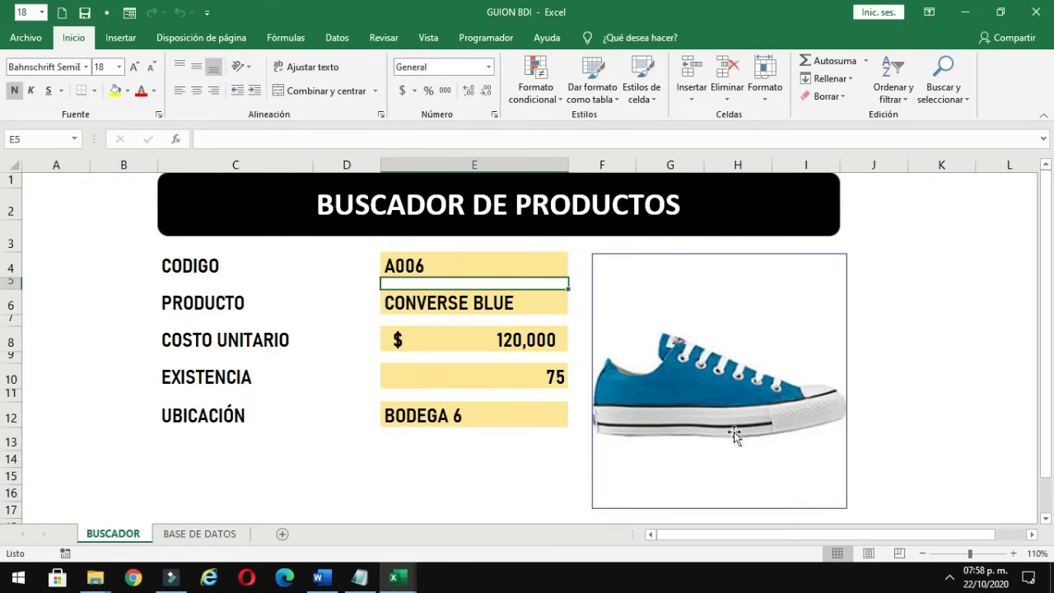
{"action": "left_click", "coordinate": [442, 264]}
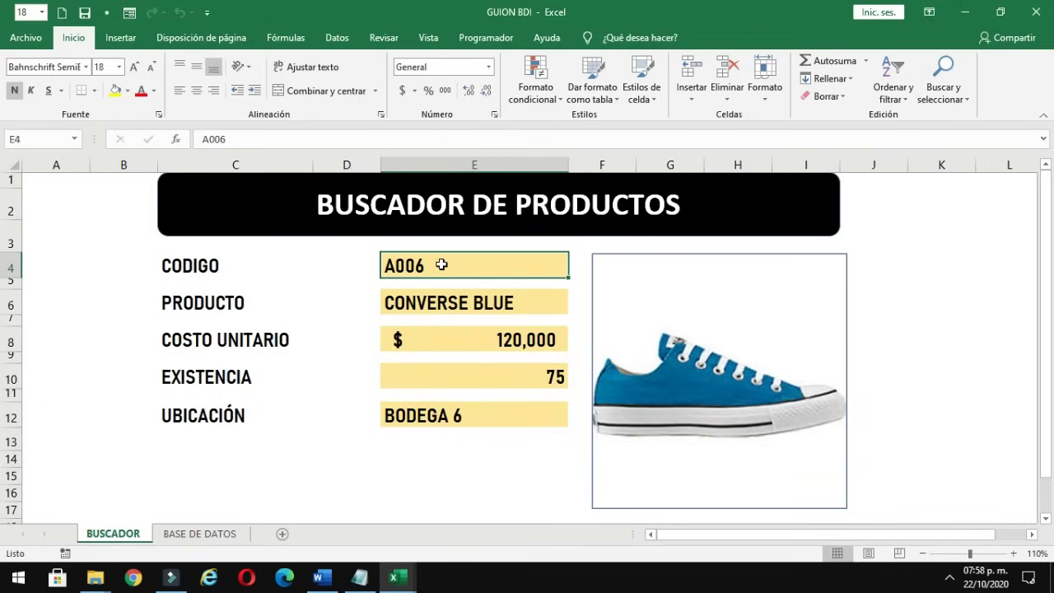
{"action": "double_click", "coordinate": [441, 264]}
{"action": "key", "text": "BackSpace"}
{"action": "key", "text": "BackSpace"}
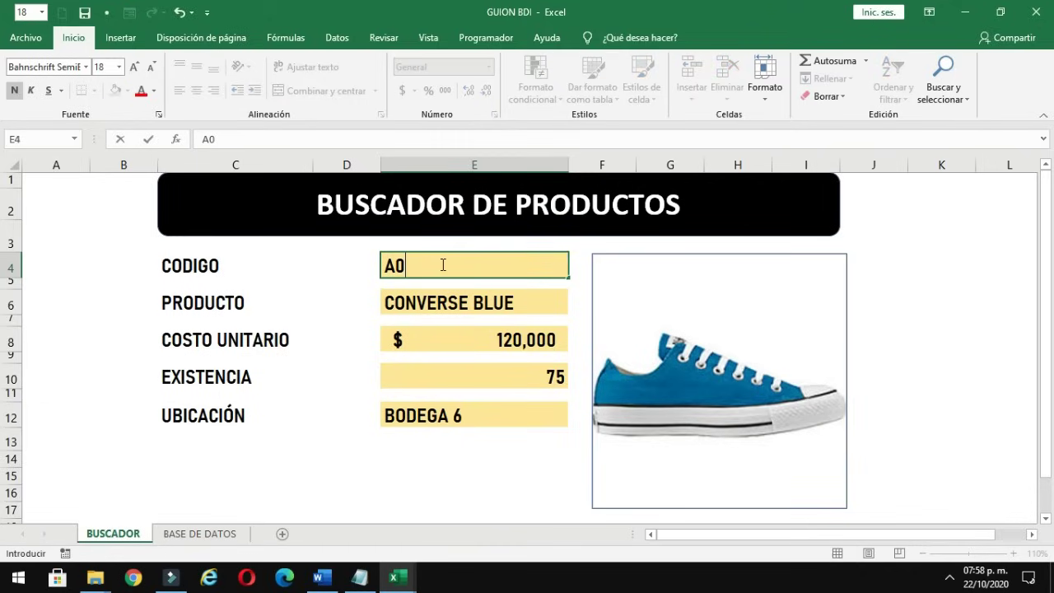
{"action": "type", "text": "07"}
{"action": "key", "text": "Return"}
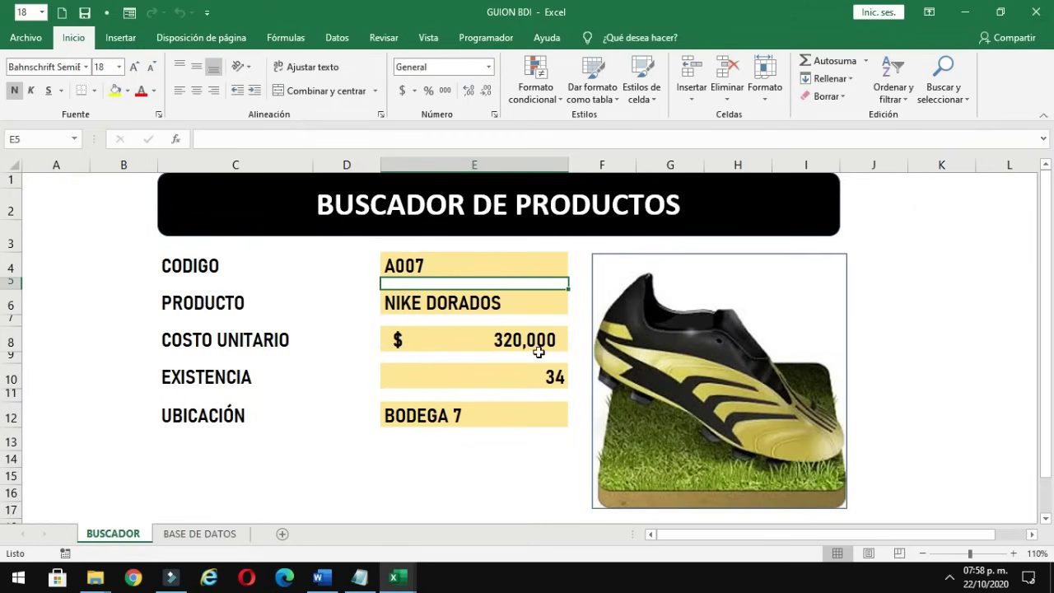
- Enter the unknown code A020 in E4, triggering the UserPicture run-time error
{"action": "left_click", "coordinate": [427, 265]}
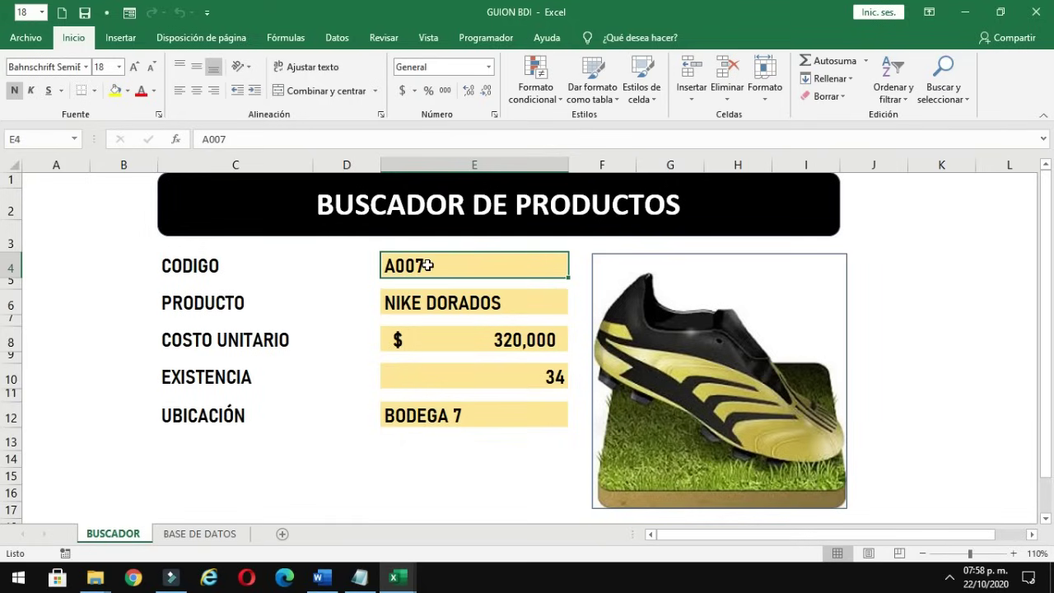
{"action": "type", "text": "A0"}
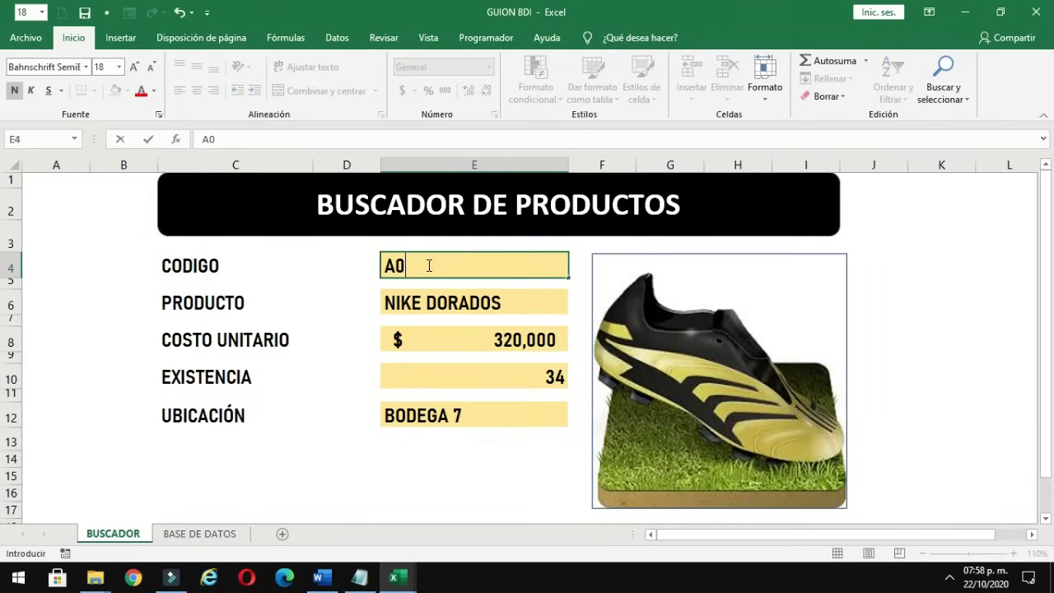
{"action": "type", "text": "20"}
{"action": "key", "text": "Return"}
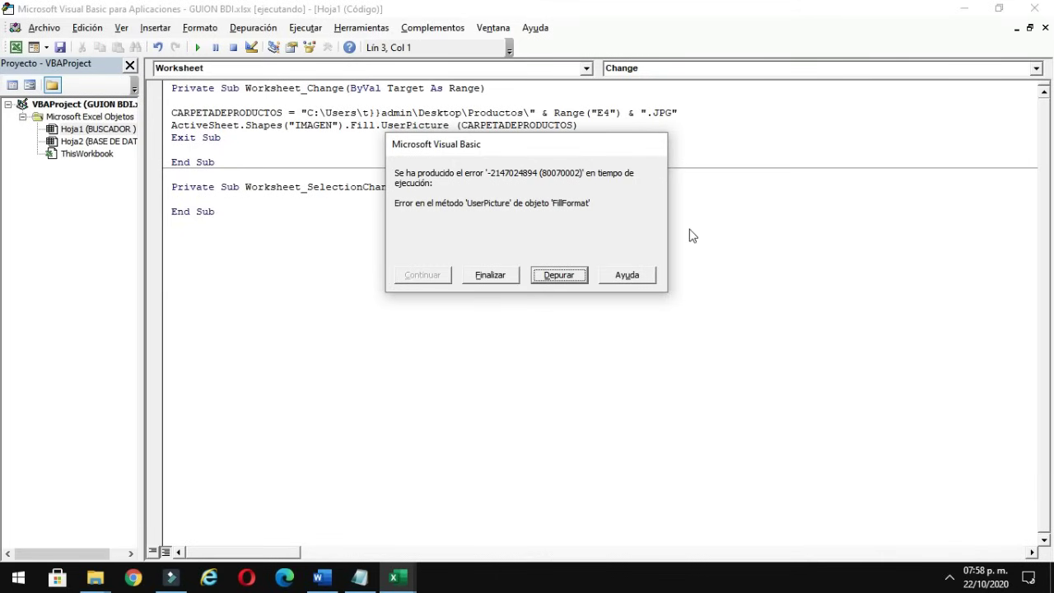
- Debug the A020 run-time error and insert a blank line above the CARPETADEPRODUCTOS line
{"action": "left_click", "coordinate": [573, 277]}
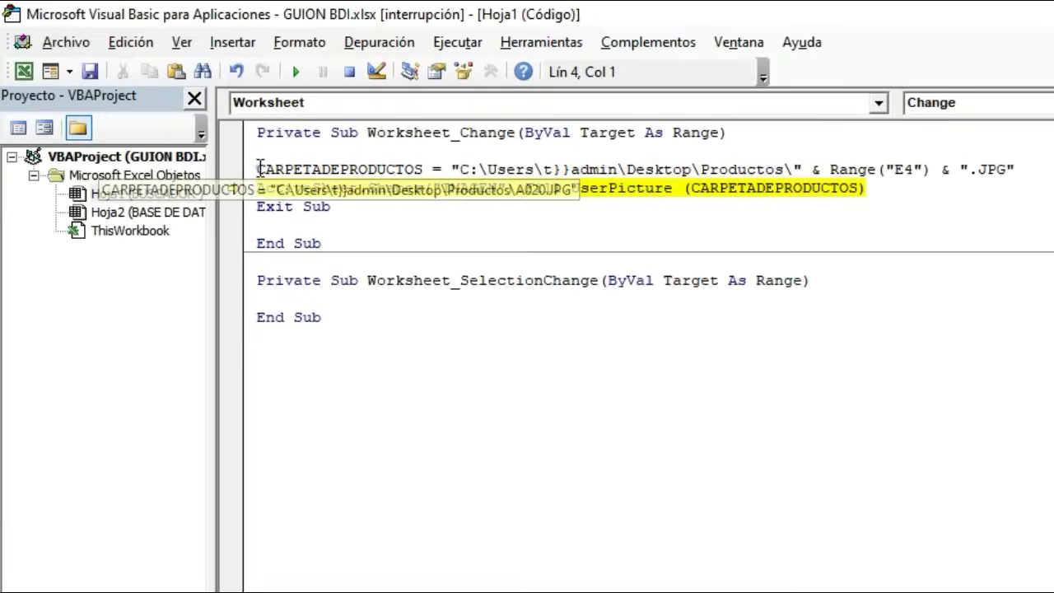
{"action": "left_click", "coordinate": [259, 168]}
{"action": "key", "text": "Return"}
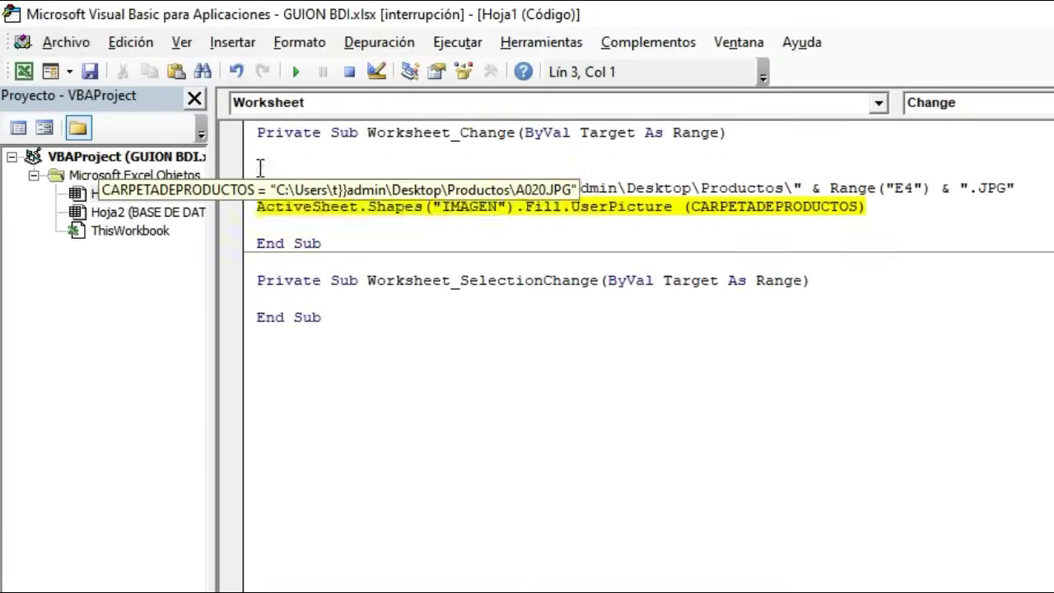
{"action": "left_click", "coordinate": [260, 169]}
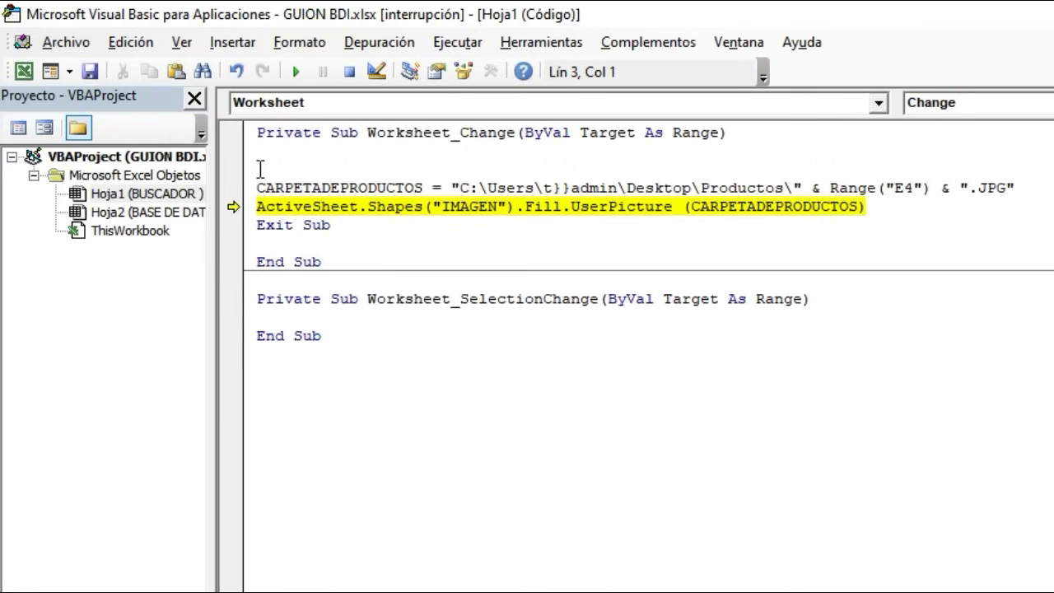
- Add On Error GoTo OMITIRERROR at the macro's start and an OMITIRERROR: label before End Sub
{"action": "type", "text": "O"}
{"action": "type", "text": "n Error "}
{"action": "type", "text": "GO"}
{"action": "key", "text": "BackSpace"}
{"action": "type", "text": "oTo"}
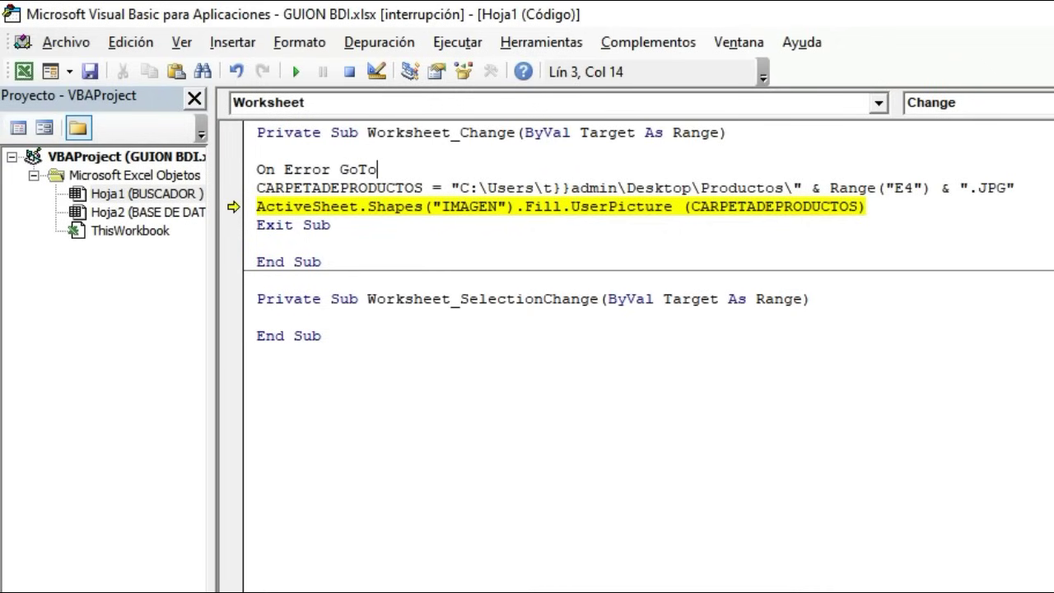
{"action": "type", "text": " OMITIR"}
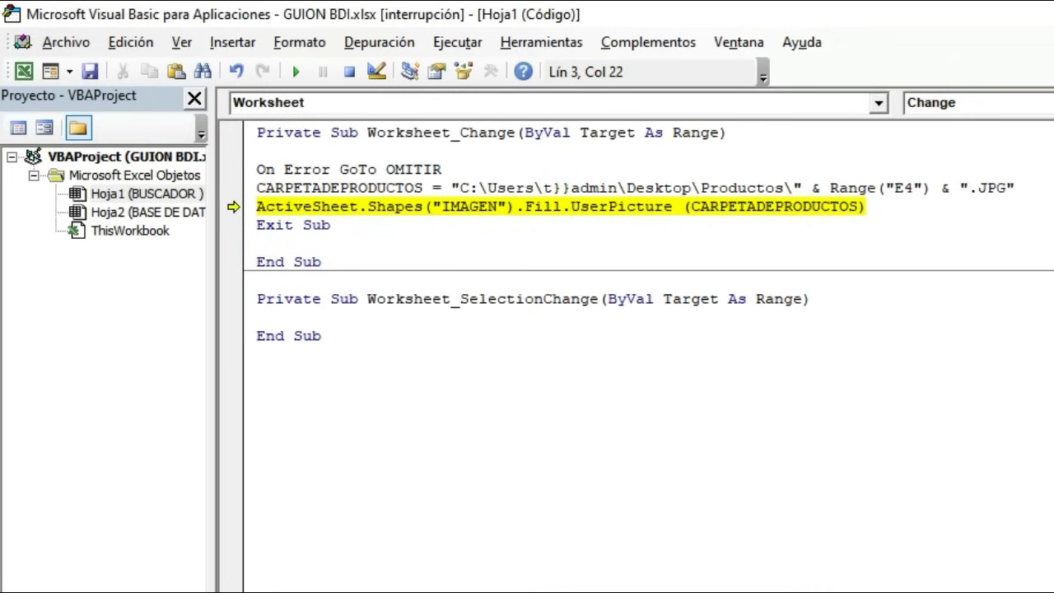
{"action": "type", "text": "ERROR"}
{"action": "left_click", "coordinate": [261, 240]}
{"action": "key", "text": "Return"}
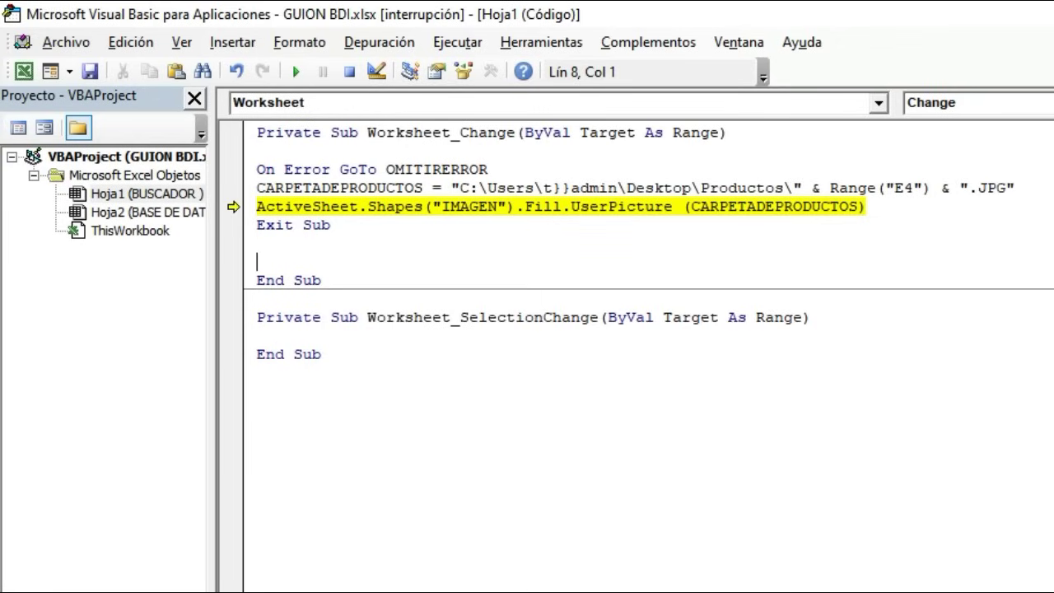
{"action": "type", "text": "OMITIRERROR"}
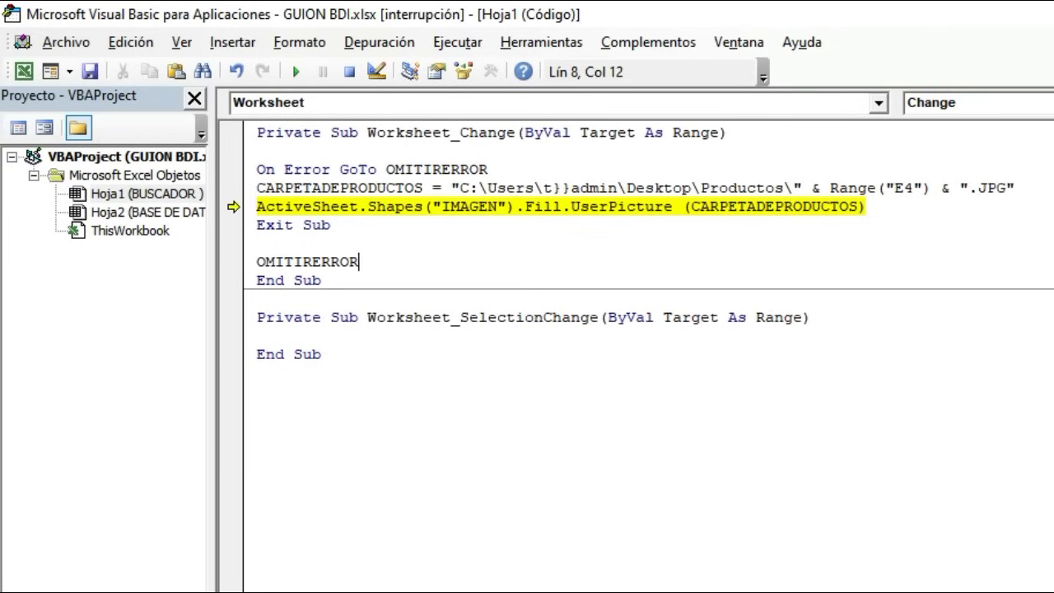
{"action": "type", "text": ":"}
{"action": "key", "text": "Return"}
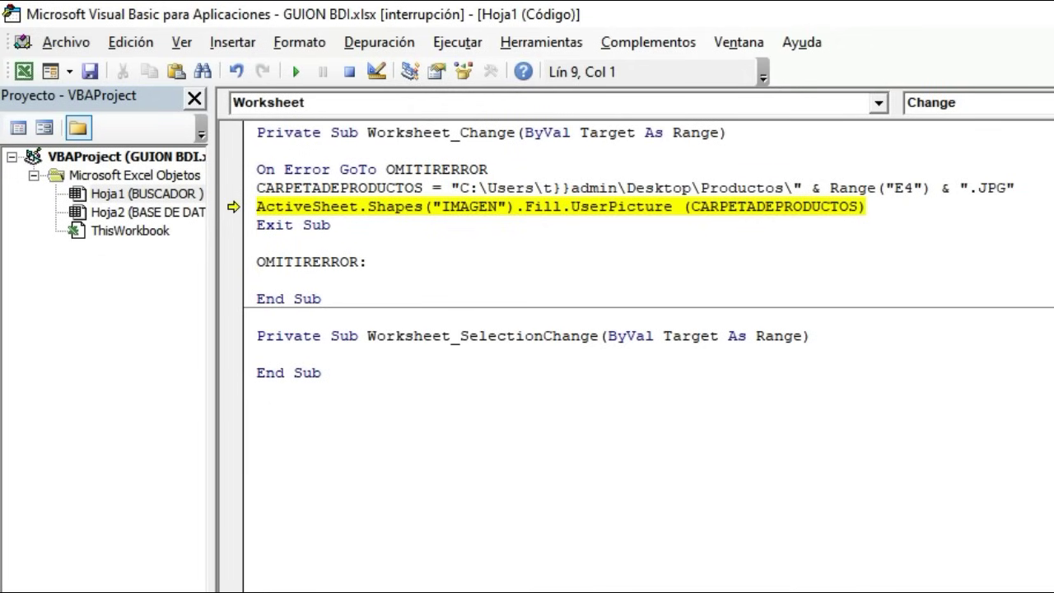
- Under the label, fill IMAGEN with NOEXISTE.JPG using the copied Productos folder path
{"action": "left_click_drag", "start_coordinate": [256, 206], "coordinate": [690, 207]}
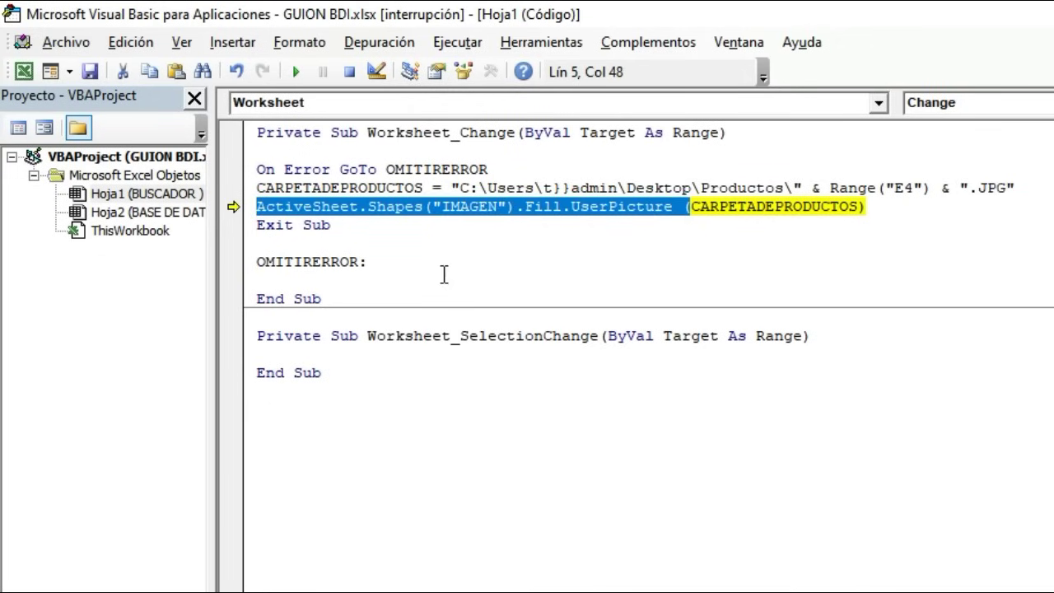
{"action": "key", "text": "ctrl+c"}
{"action": "left_click", "coordinate": [263, 281]}
{"action": "key", "text": "ctrl+v"}
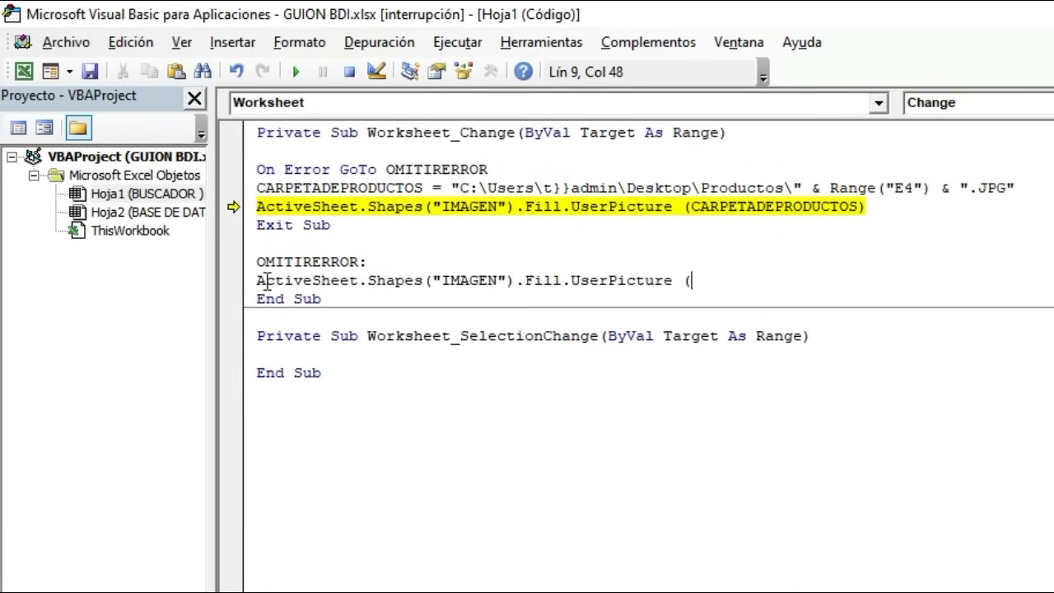
{"action": "left_click_drag", "start_coordinate": [451, 187], "coordinate": [793, 187]}
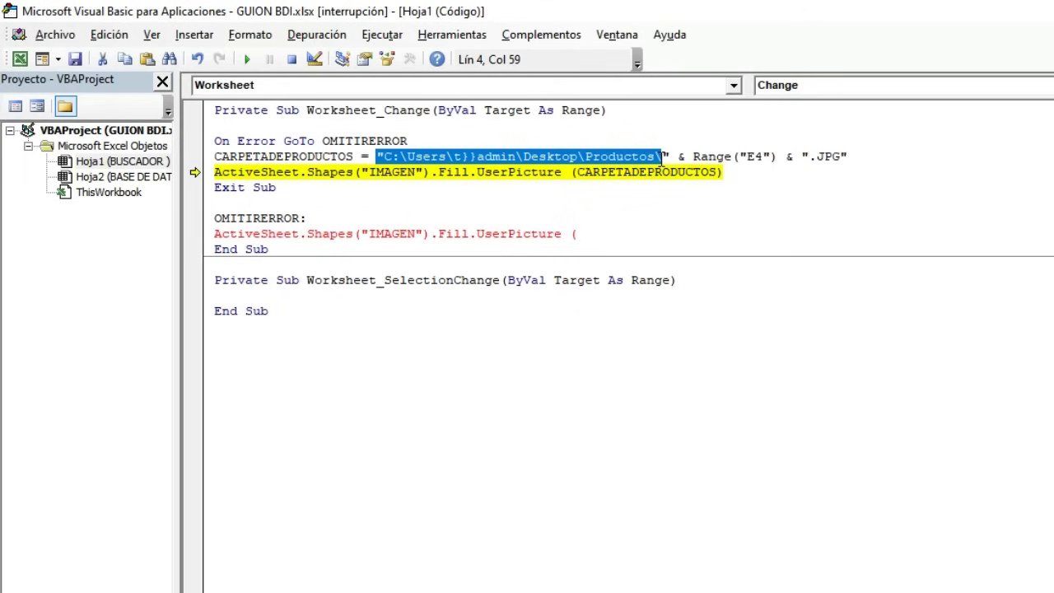
{"action": "key", "text": "ctrl+c"}
{"action": "left_click", "coordinate": [581, 235]}
{"action": "key", "text": "ctrl+v"}
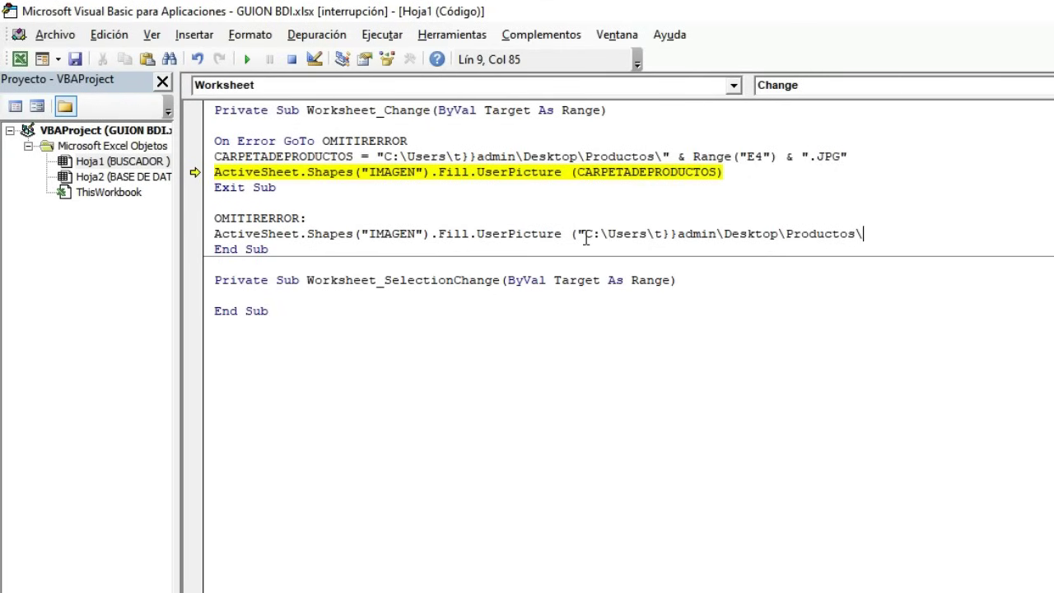
{"action": "type", "text": "NOEXISTE."}
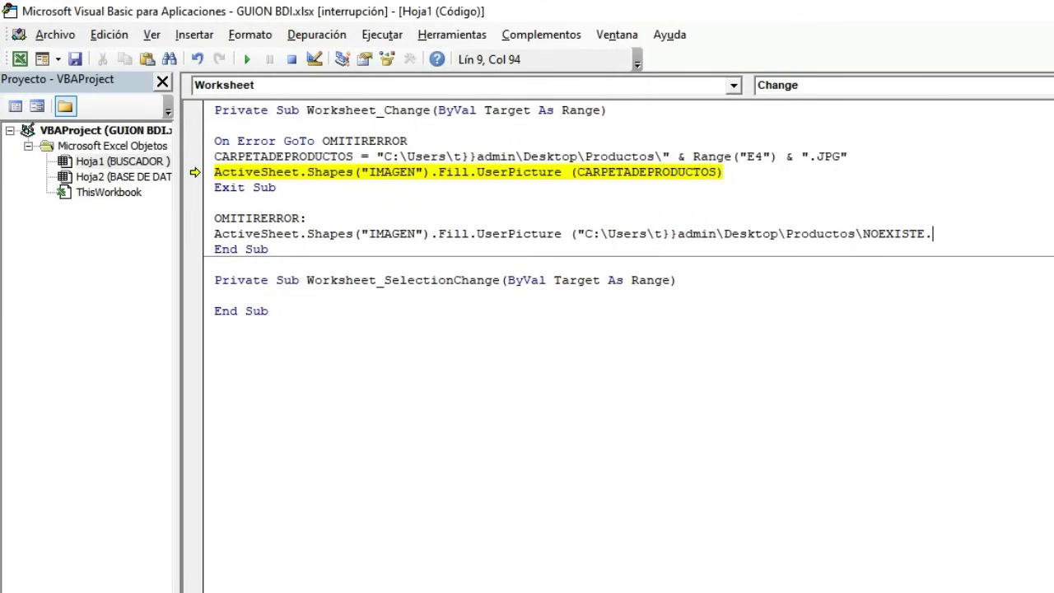
{"action": "type", "text": "JPG\""}
{"action": "type", "text": ")"}
- End the OMITIRERROR handler with an Exit Sub line
{"action": "left_click", "coordinate": [972, 235]}
{"action": "key", "text": "Return"}
{"action": "type", "text": "E"}
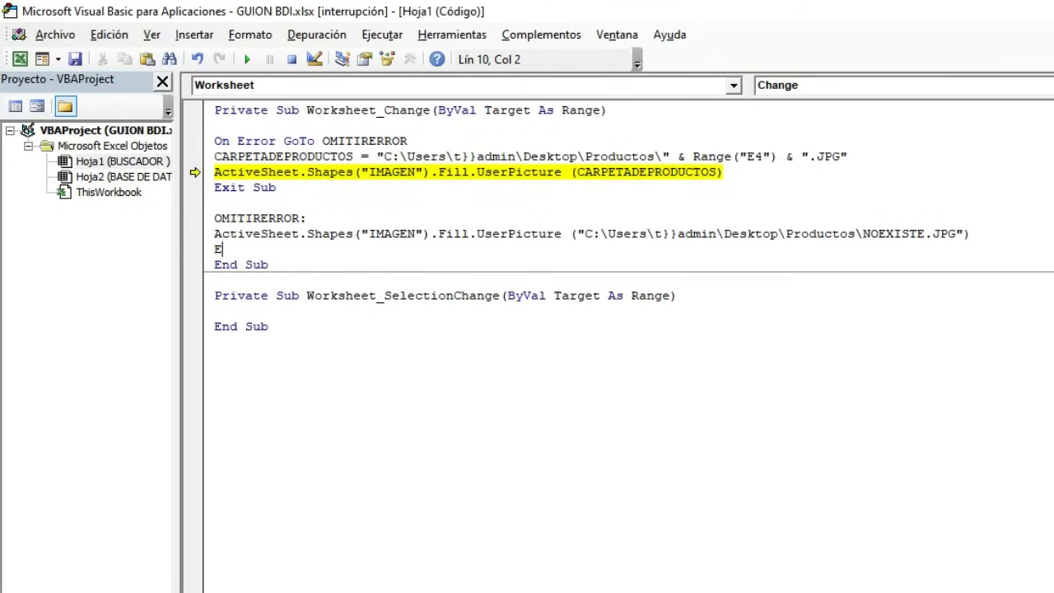
{"action": "type", "text": "xit Su"}
{"action": "type", "text": "b"}
{"action": "key", "text": "Return"}
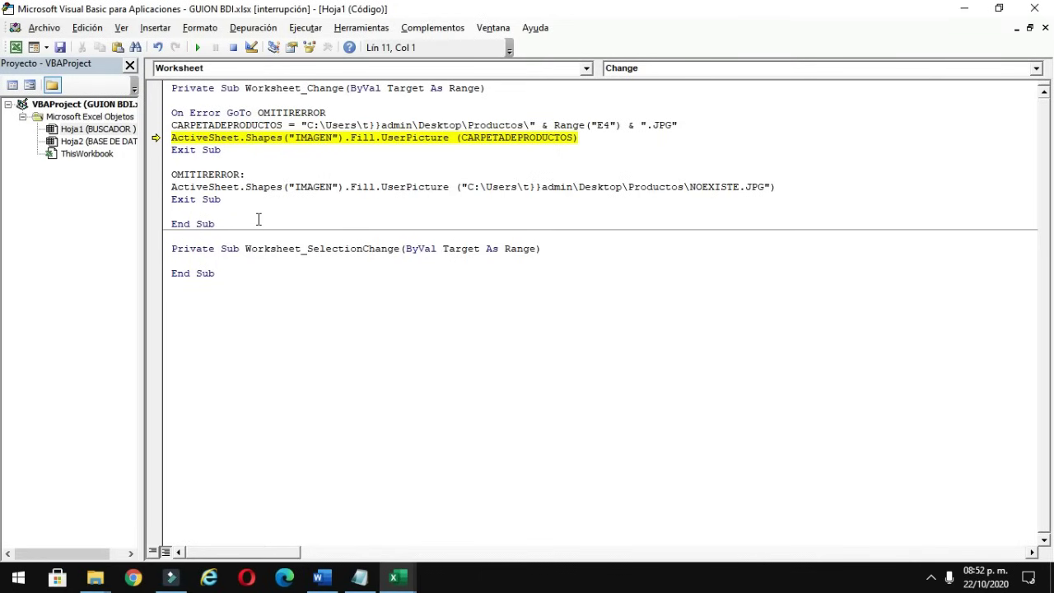
- End the paused macro, then enter code A030 in E4 to get NO EXISTE and the red X
{"action": "left_click", "coordinate": [197, 48]}
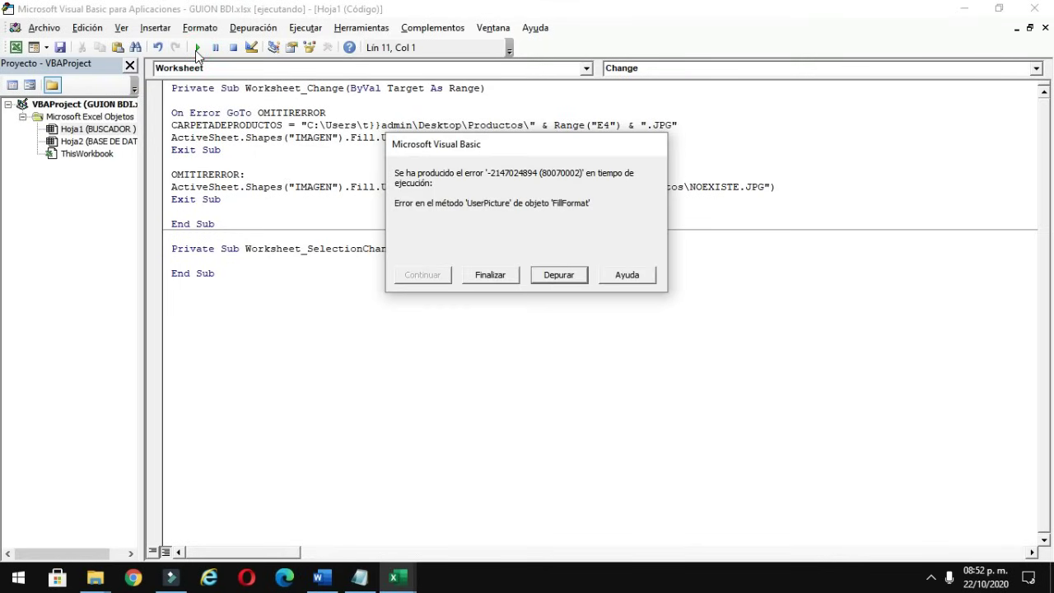
{"action": "left_click", "coordinate": [492, 275]}
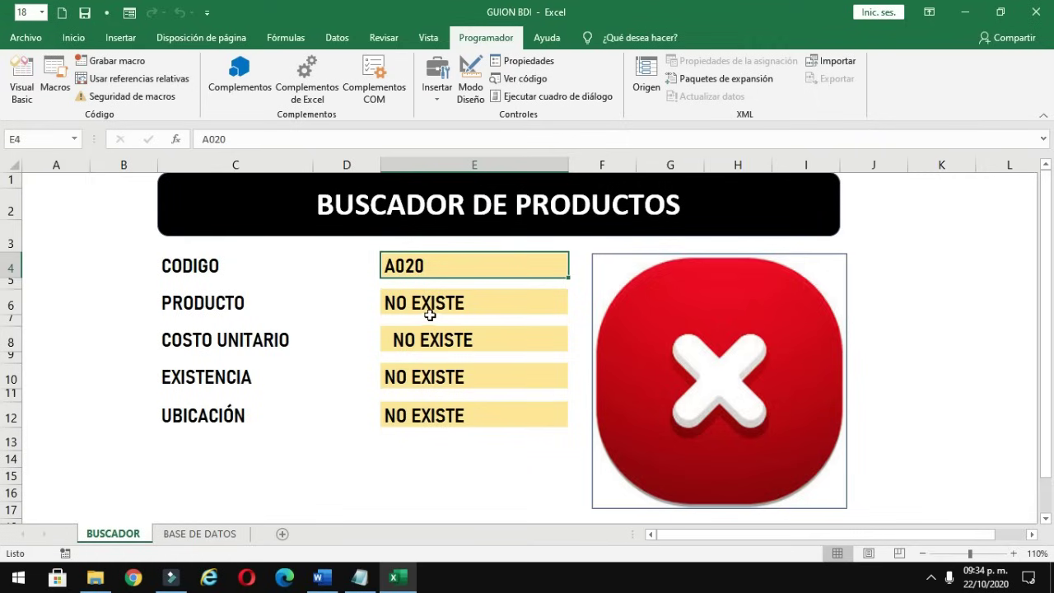
{"action": "left_click", "coordinate": [427, 267]}
{"action": "type", "text": "A03"}
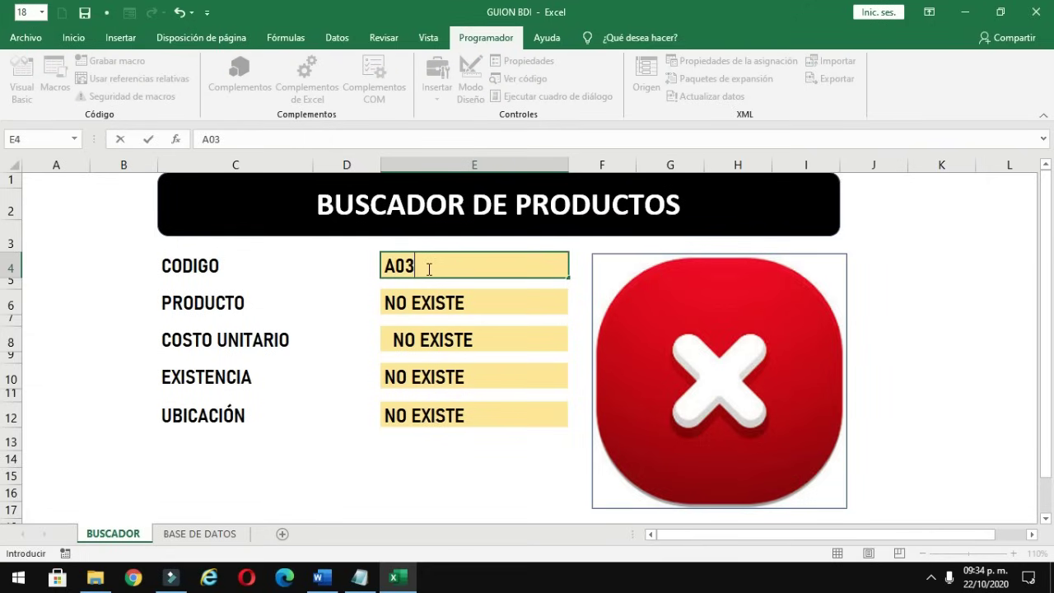
{"action": "type", "text": "0"}
{"action": "key", "text": "Return"}
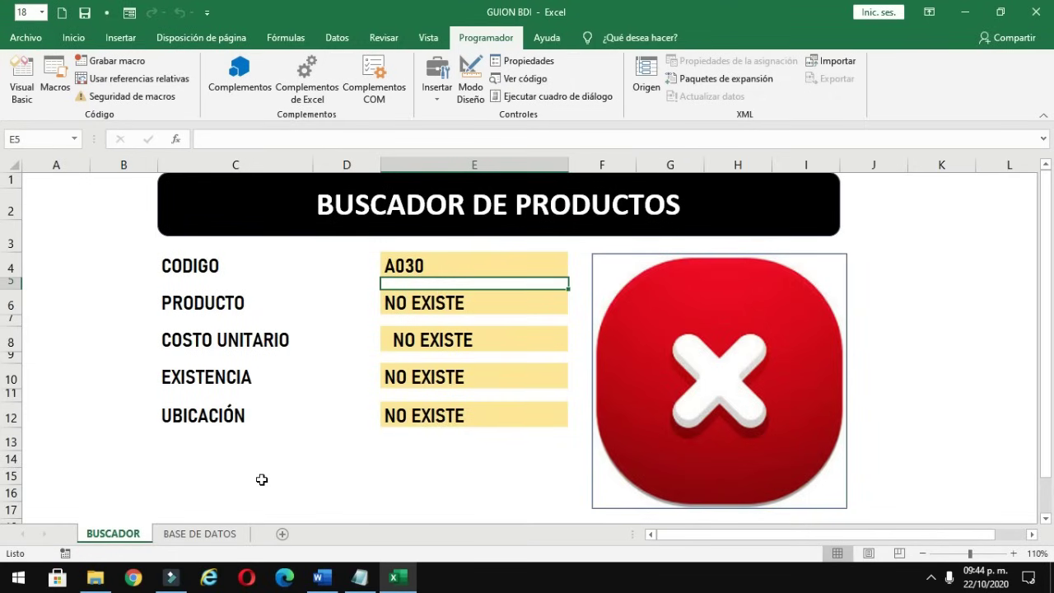
- On the BASE DE DATOS sheet, fill row 15 with A011, NIKE CR7, 420000, 15, BODEGA 5
{"action": "left_click", "coordinate": [199, 533]}
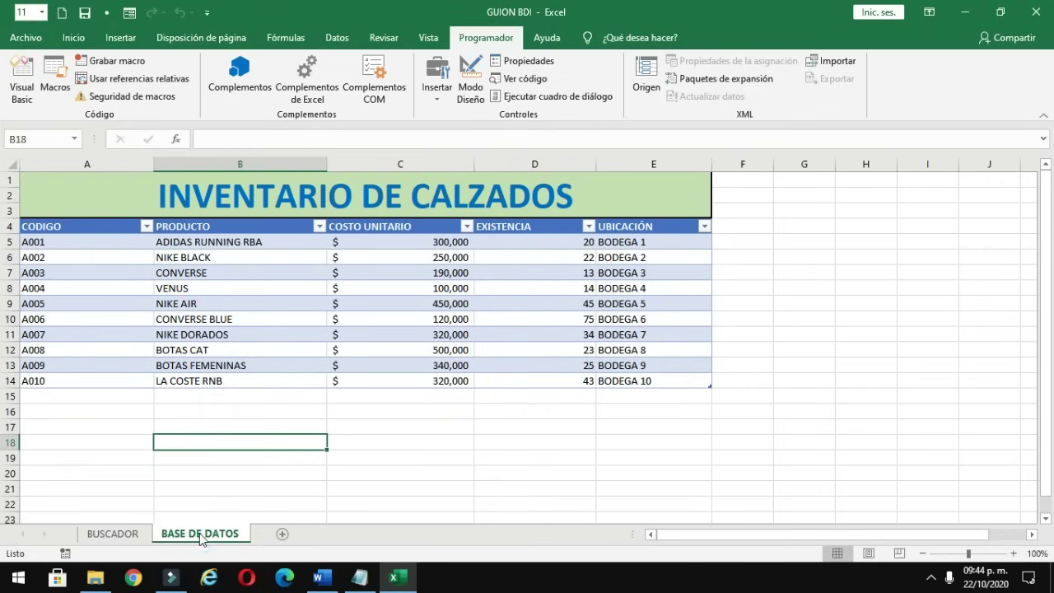
{"action": "left_click", "coordinate": [57, 397]}
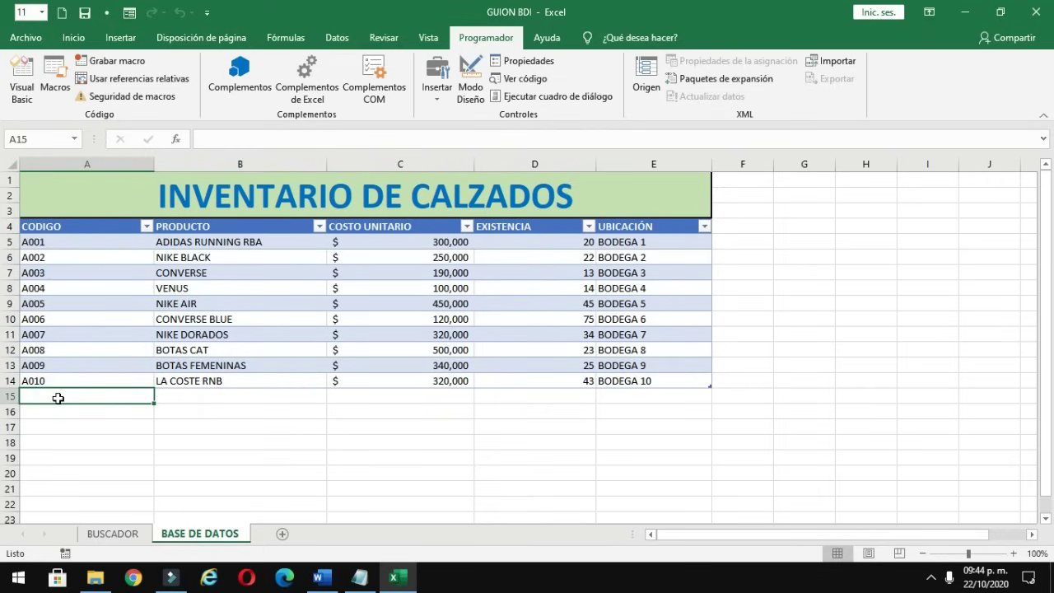
{"action": "type", "text": "A011"}
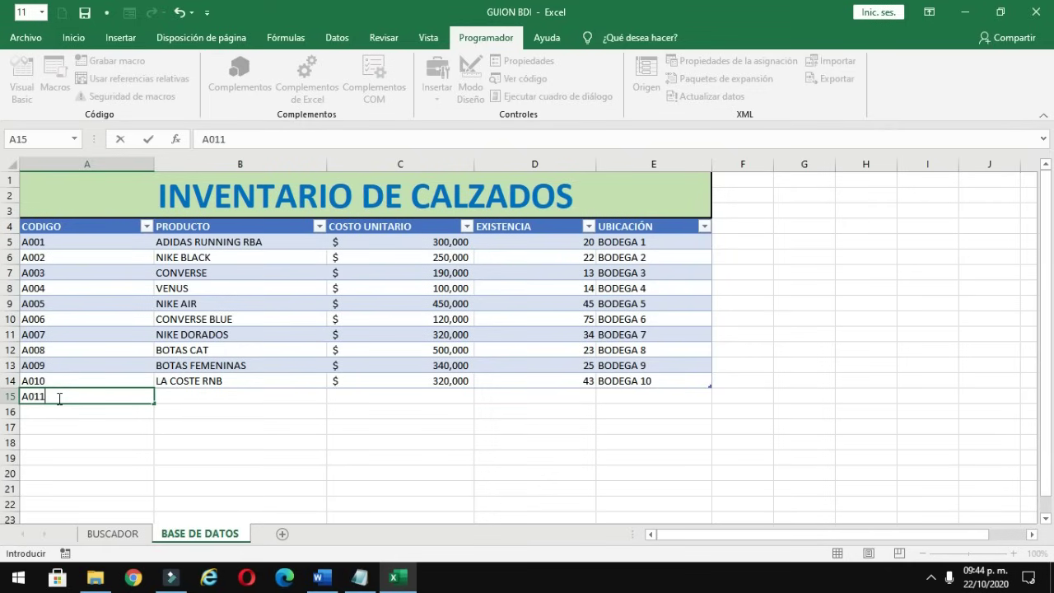
{"action": "key", "text": "Tab"}
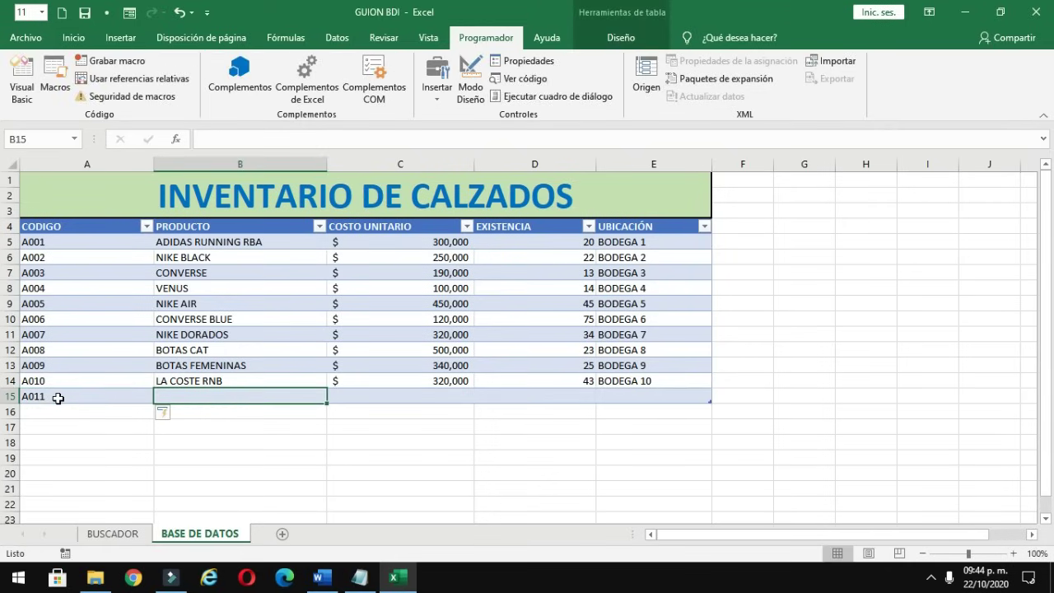
{"action": "type", "text": "NIKE CR7"}
{"action": "key", "text": "Tab"}
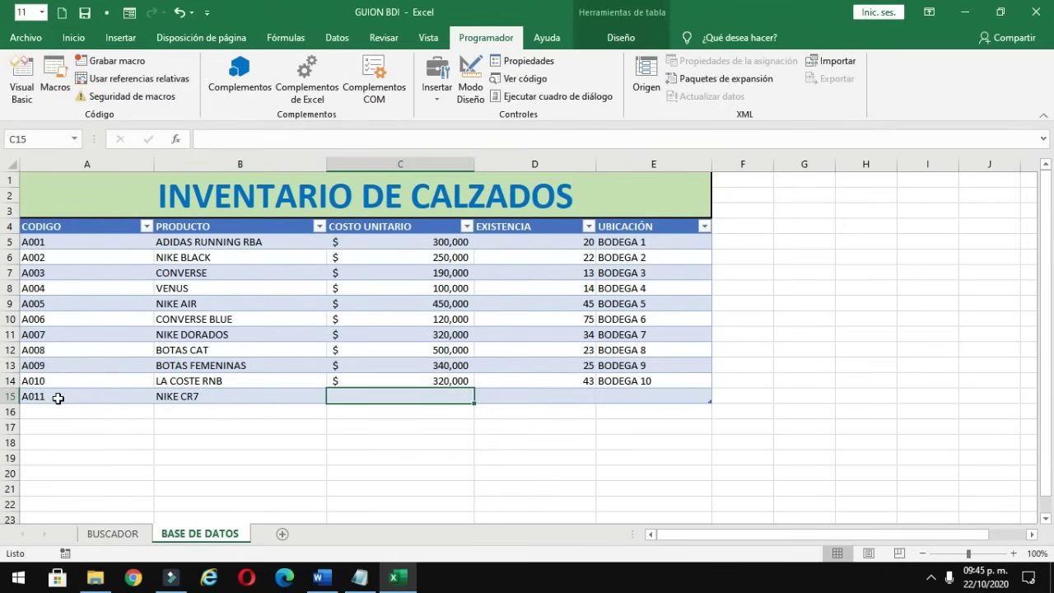
{"action": "type", "text": "420"}
{"action": "type", "text": "000"}
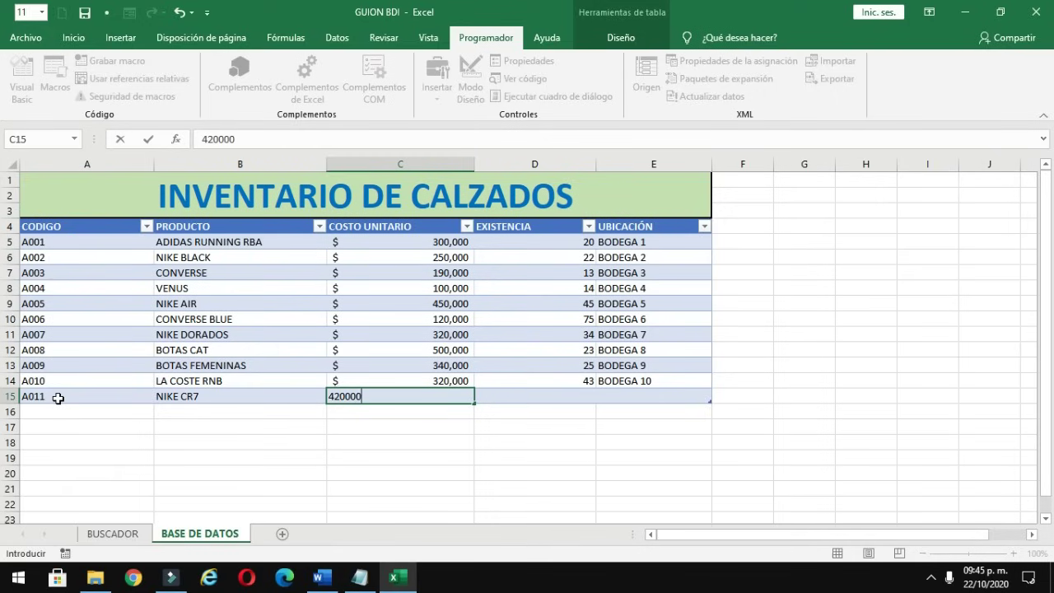
{"action": "key", "text": "Tab"}
{"action": "type", "text": "15"}
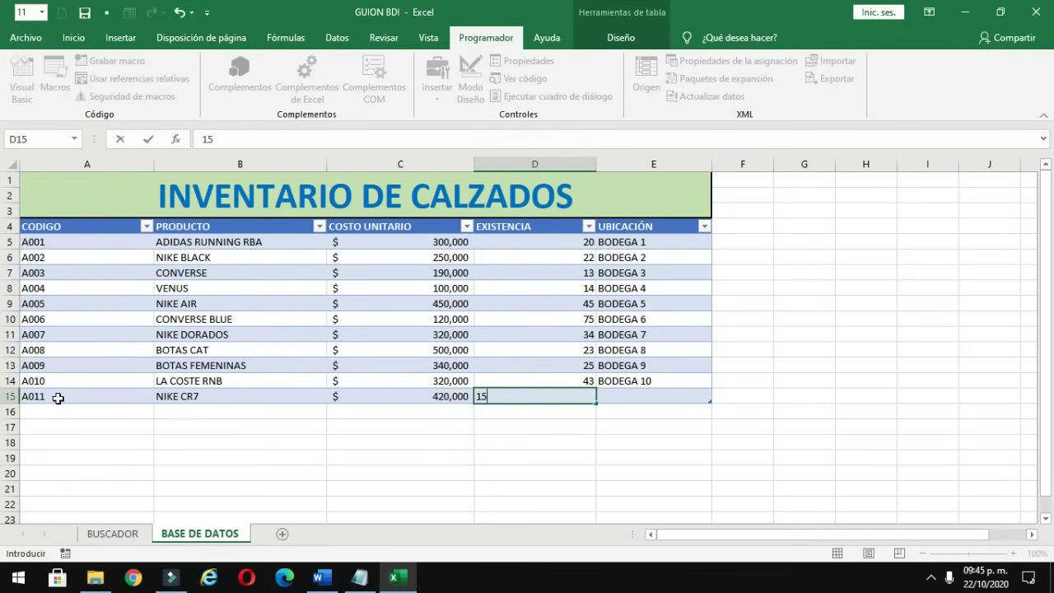
{"action": "key", "text": "Tab"}
{"action": "type", "text": "BO"}
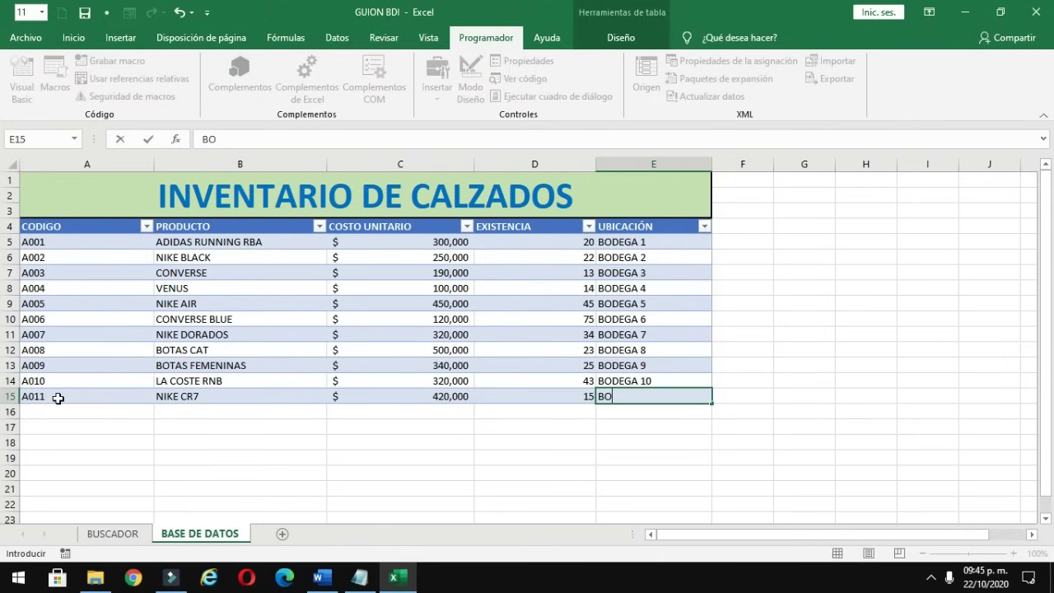
{"action": "type", "text": "DEGA"}
{"action": "type", "text": " 5"}
{"action": "left_click", "coordinate": [139, 440]}
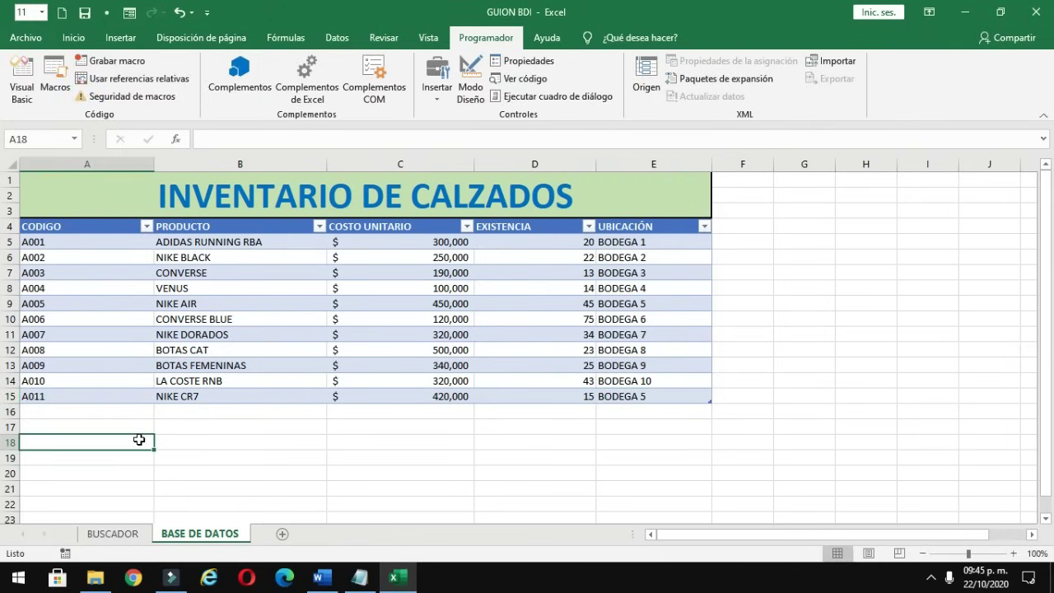
- Move the red boot picture from NUEVO PRODUCTO into the Productos folder
{"action": "left_click", "coordinate": [95, 576]}
{"action": "left_click", "coordinate": [104, 396]}
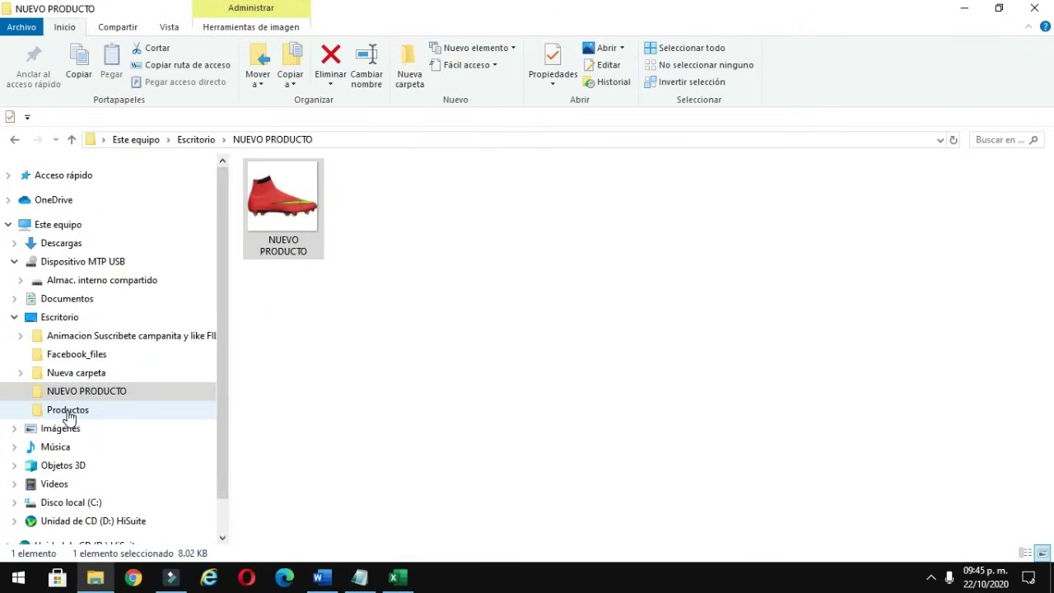
{"action": "left_click_drag", "start_coordinate": [105, 397], "coordinate": [69, 416]}
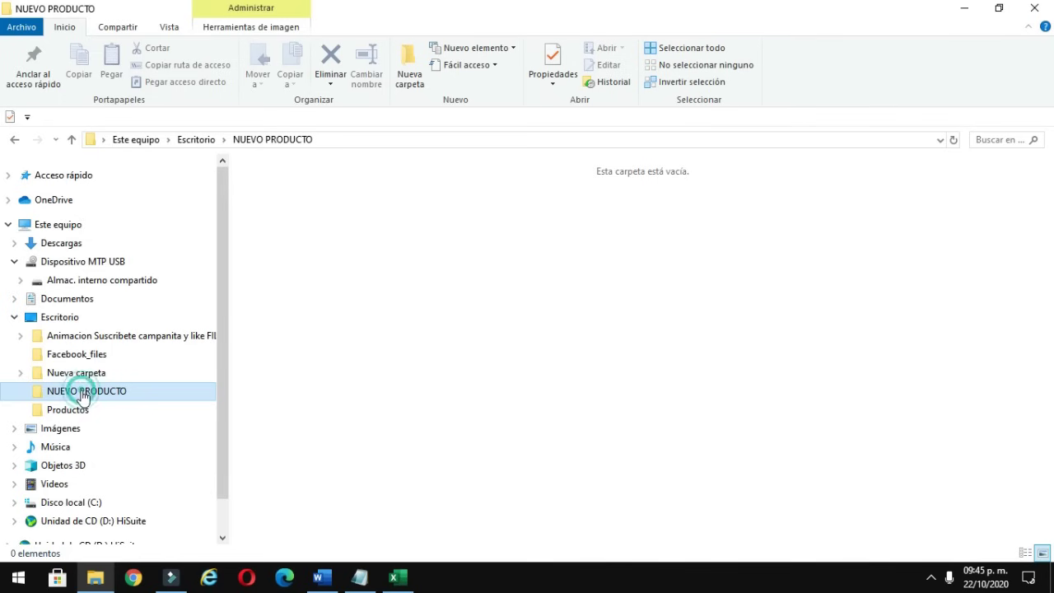
- Rename the boot picture in Productos to A011
{"action": "left_click", "coordinate": [72, 410]}
{"action": "left_click", "coordinate": [459, 310]}
{"action": "right_click", "coordinate": [458, 310]}
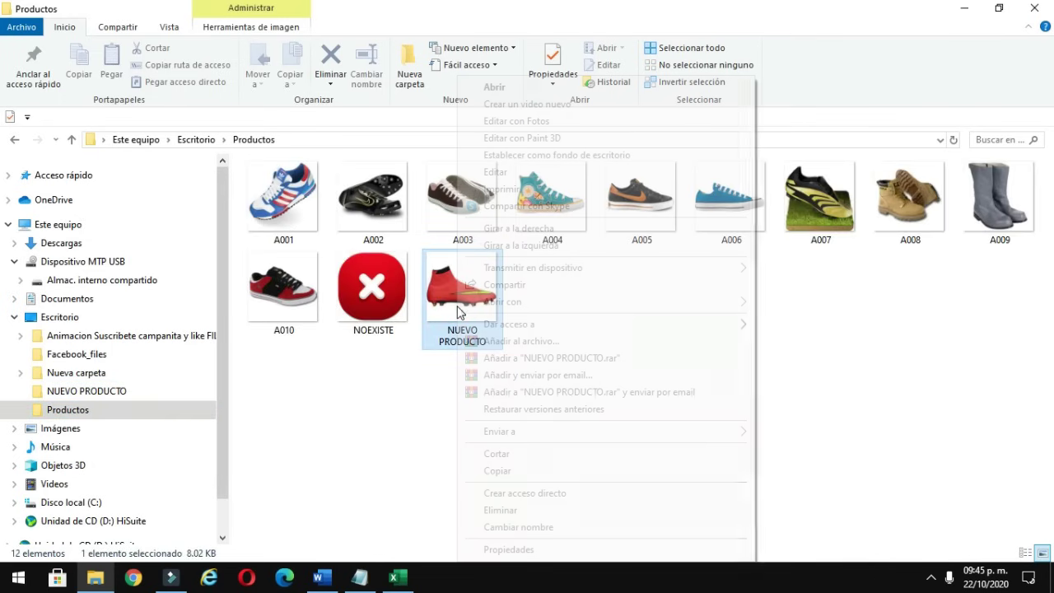
{"action": "left_click", "coordinate": [516, 527]}
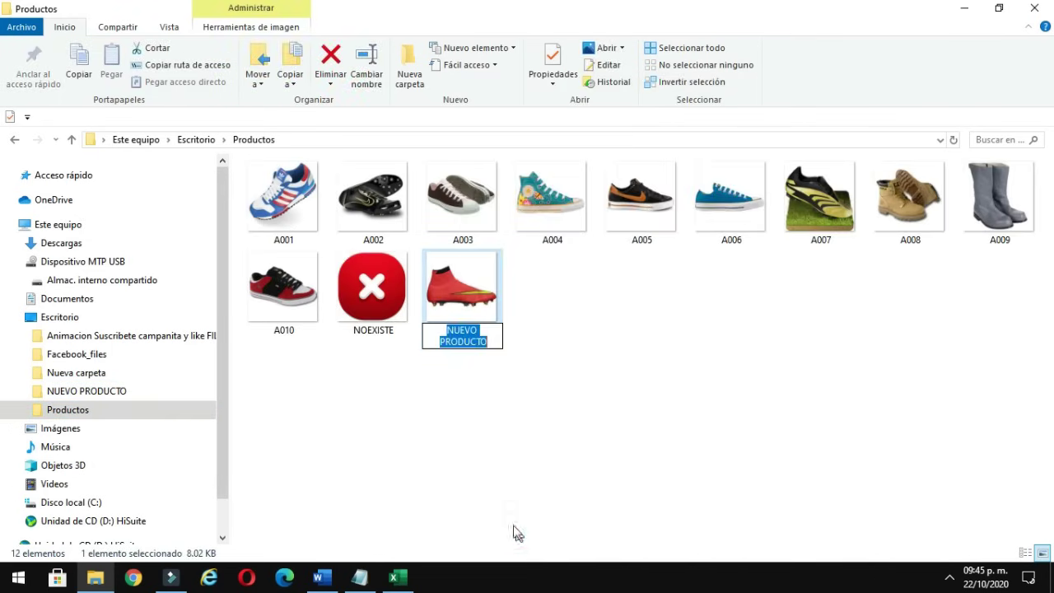
{"action": "type", "text": "A011"}
{"action": "key", "text": "Return"}
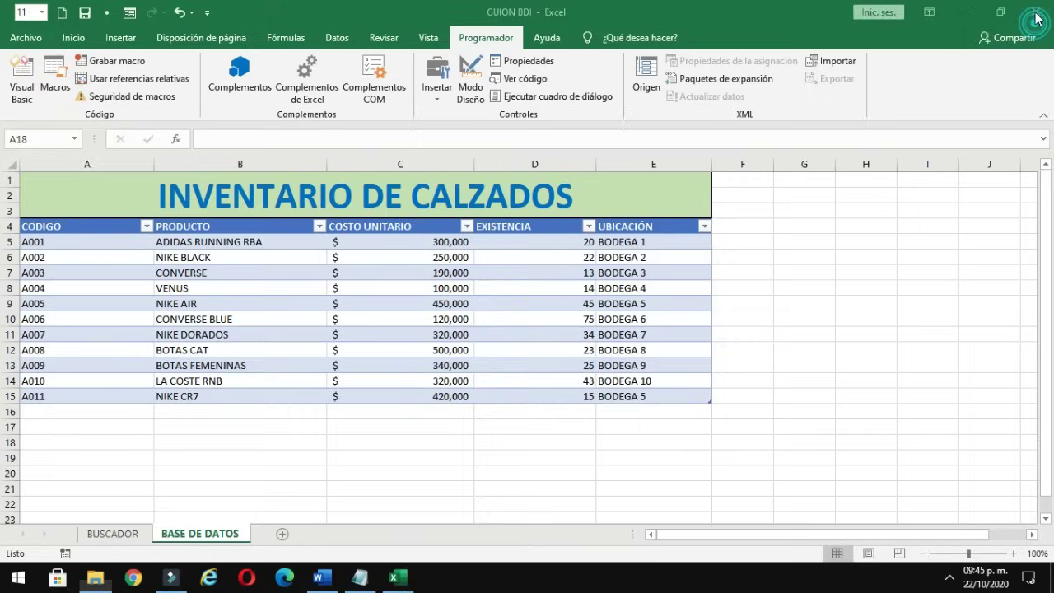
- Enter code A011 in E4 of the BUSCADOR sheet to show NIKE CR7 and its red boot picture
{"action": "left_click", "coordinate": [113, 533]}
{"action": "left_click", "coordinate": [438, 266]}
{"action": "type", "text": "A0"}
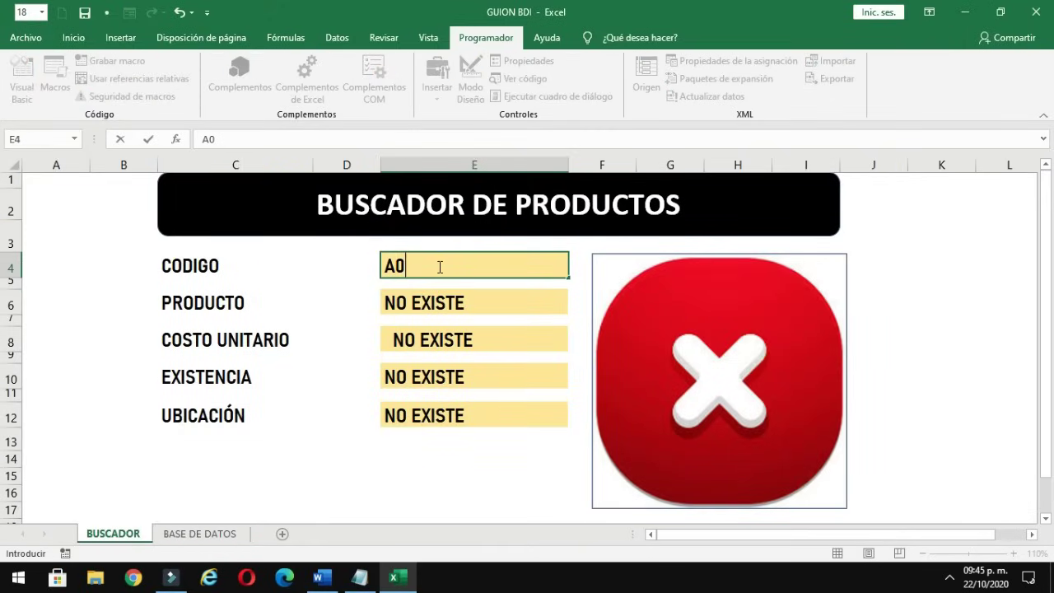
{"action": "type", "text": "11"}
{"action": "key", "text": "Return"}
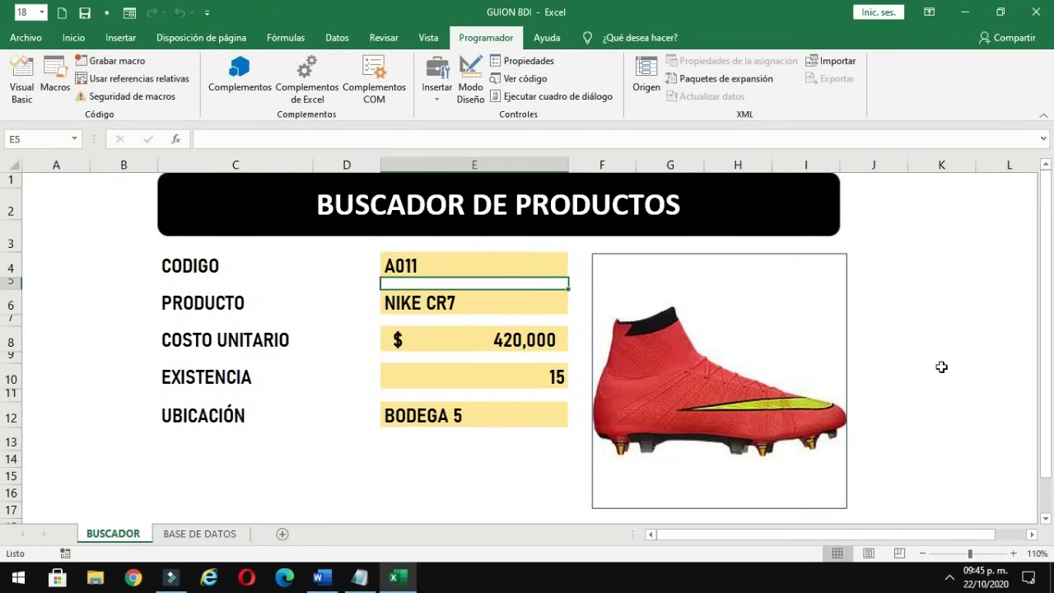